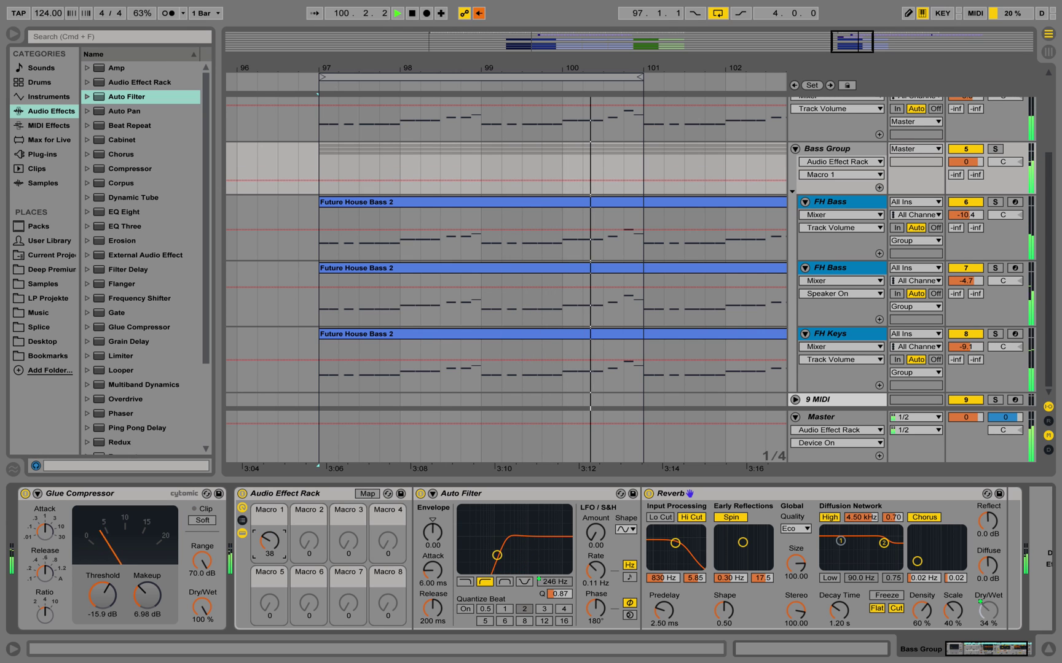
Step: Stop the layered-bass demo and turn the filter/reverb macro down to 0
key("space")
left_click(358, 272)
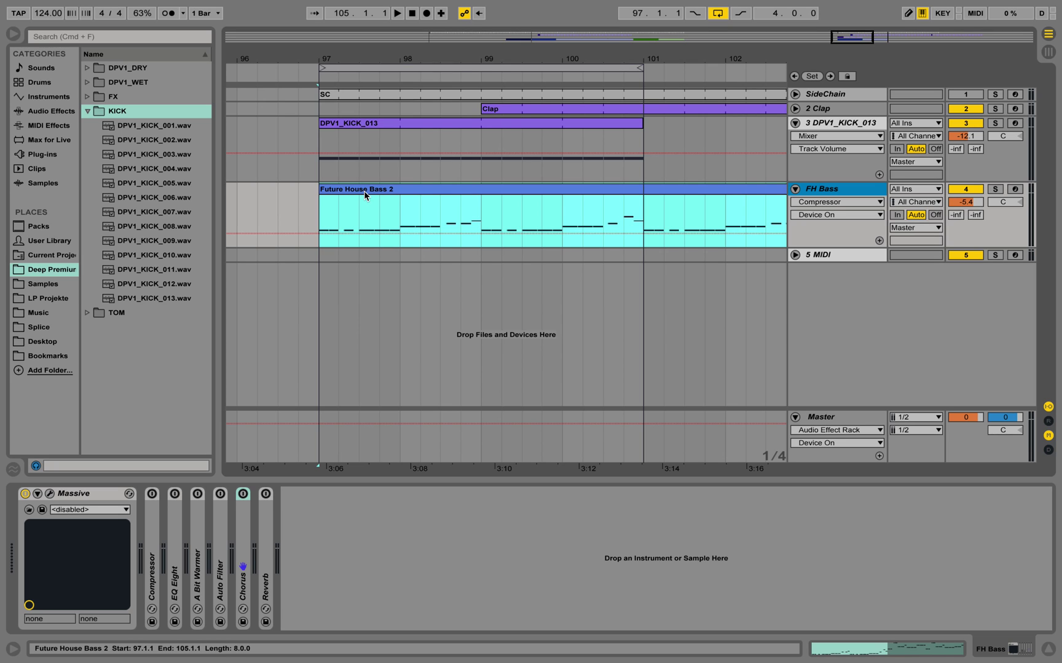
Step: Select the FH Bass track and look over its bass clip's MIDI notes before returning to the device chain
left_click(50, 495)
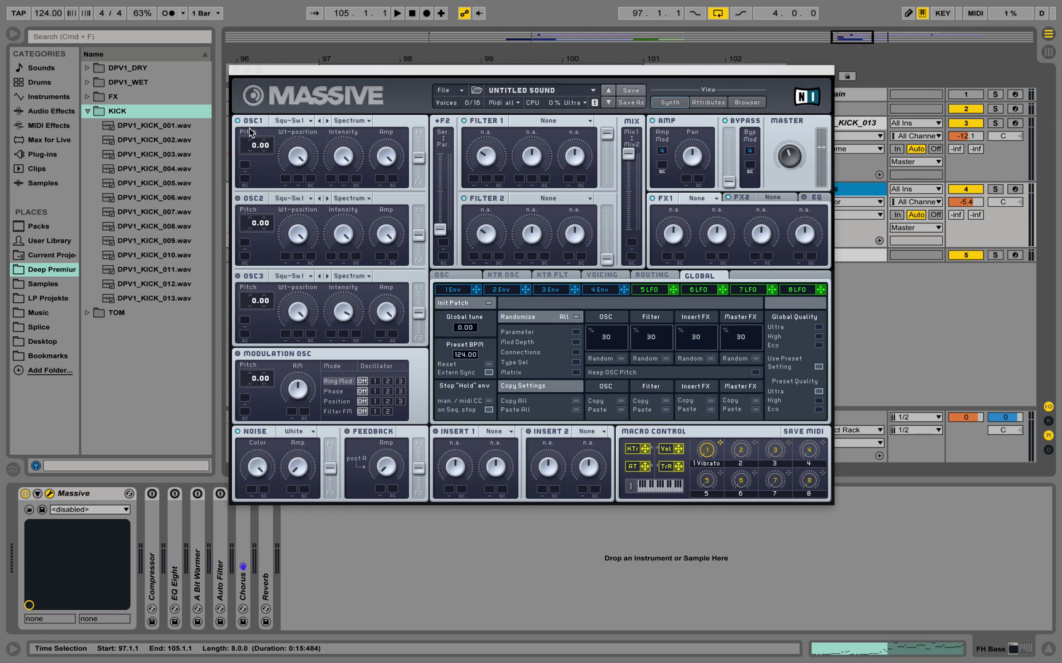
key("super+alt+p")
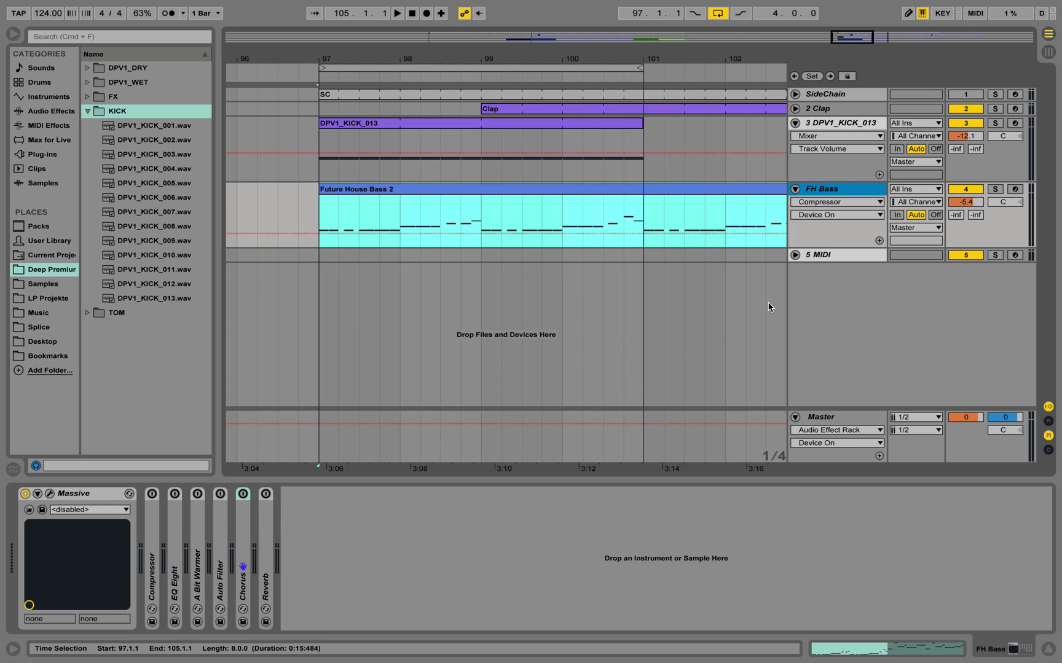
left_click(785, 225)
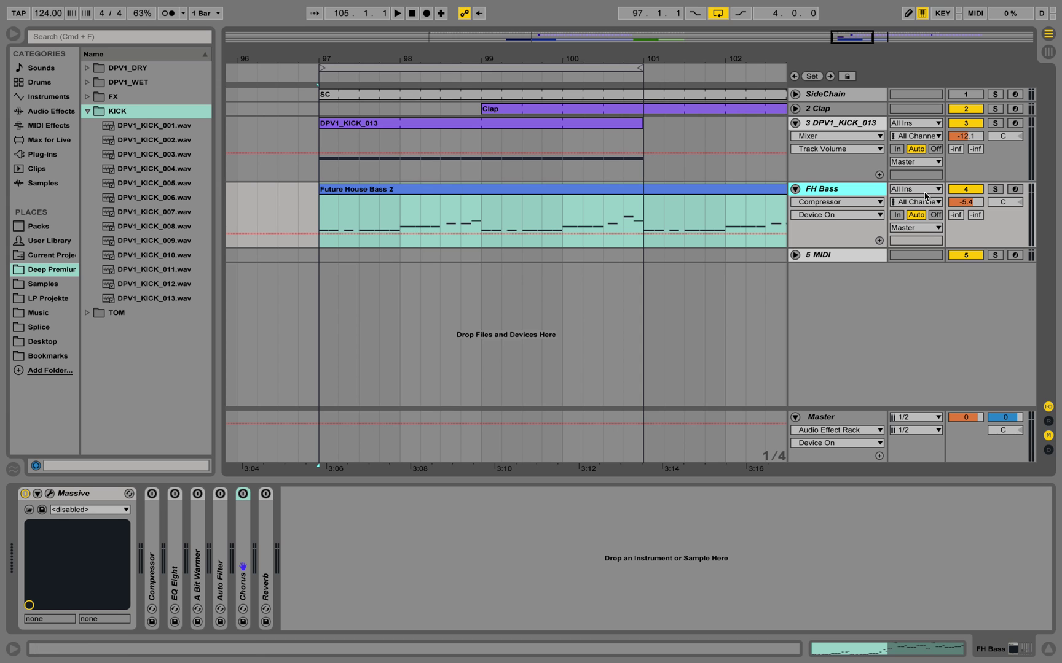
double_click(446, 189)
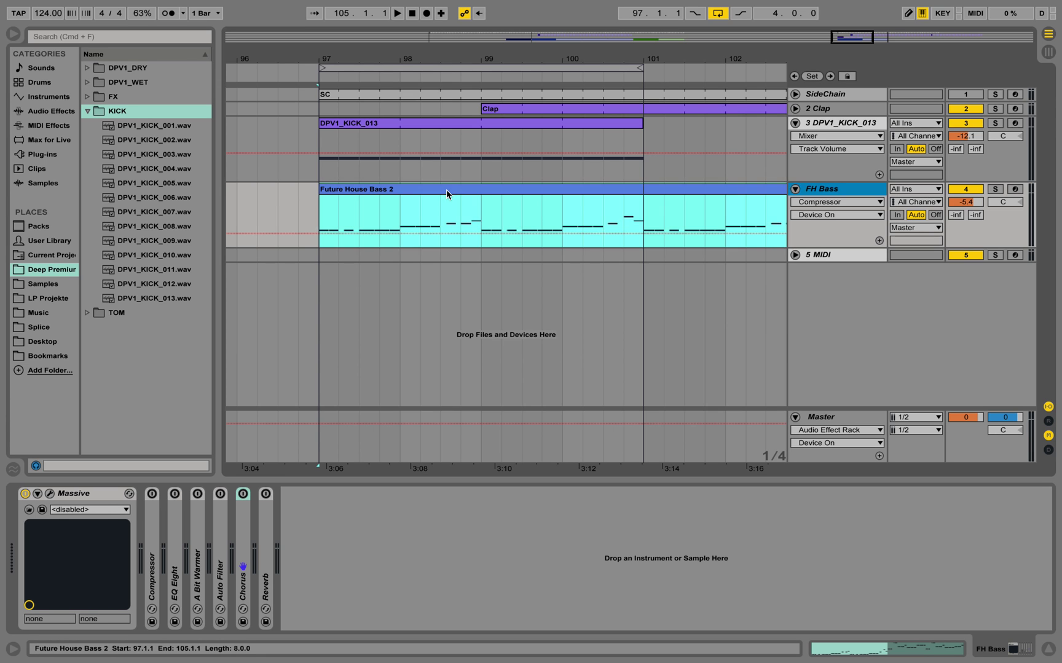
left_click(473, 286)
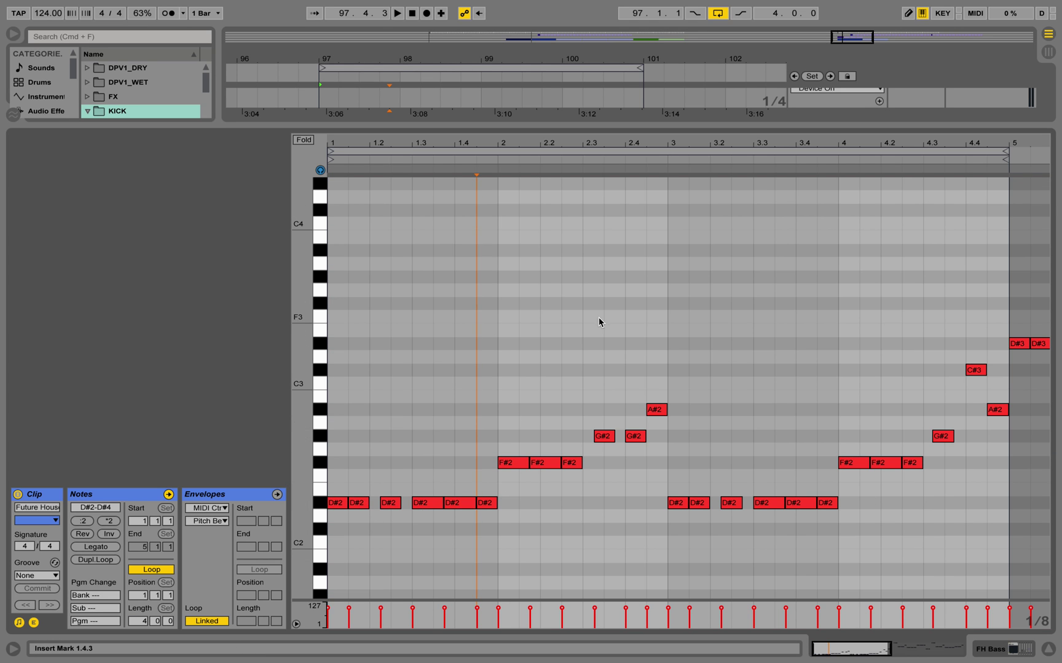
key("shift+Tab")
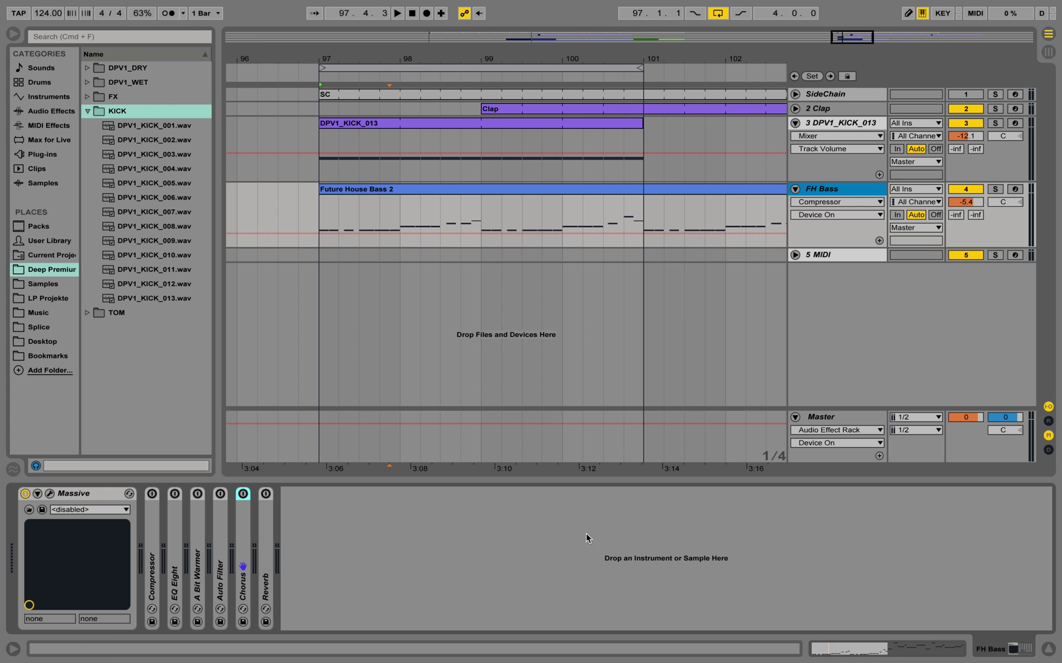
Step: Reset Massive to a new blank Untitled Sound via File > New Sound, then close it
left_click(50, 494)
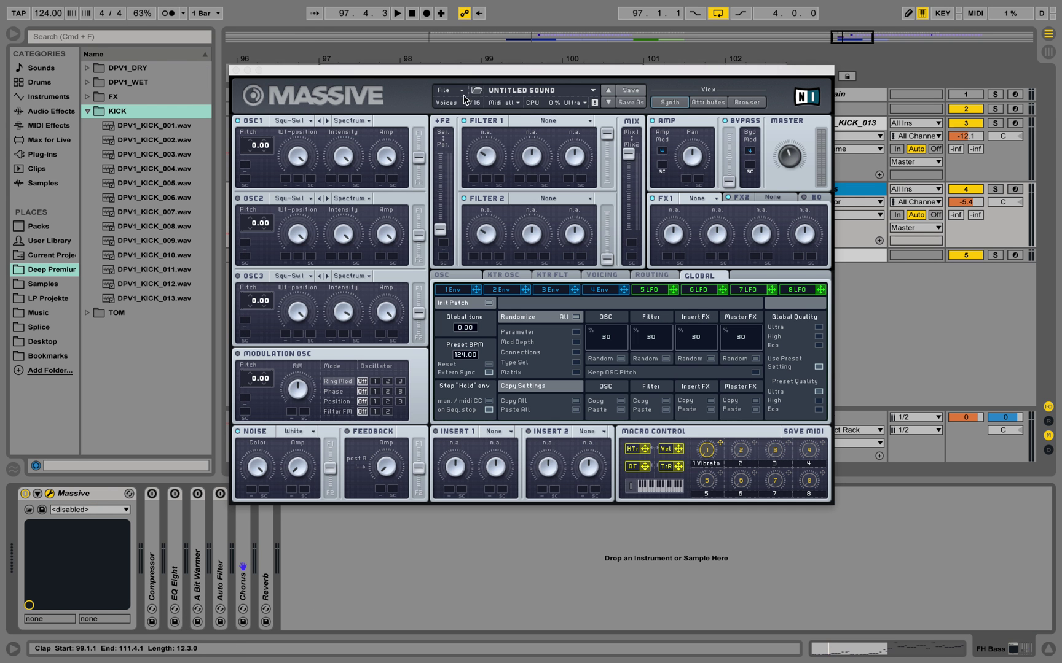
left_click(458, 91)
left_click(457, 92)
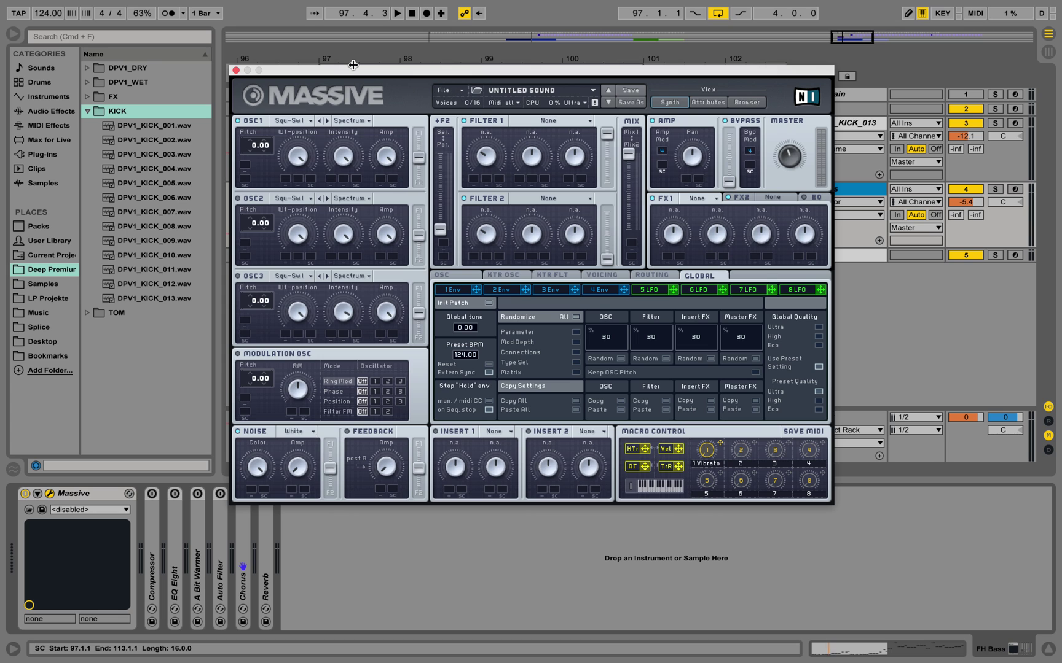
left_click(236, 71)
Step: Audition the loop, then select the DPV1_KICK_013 clip and the FH Bass track
key("space")
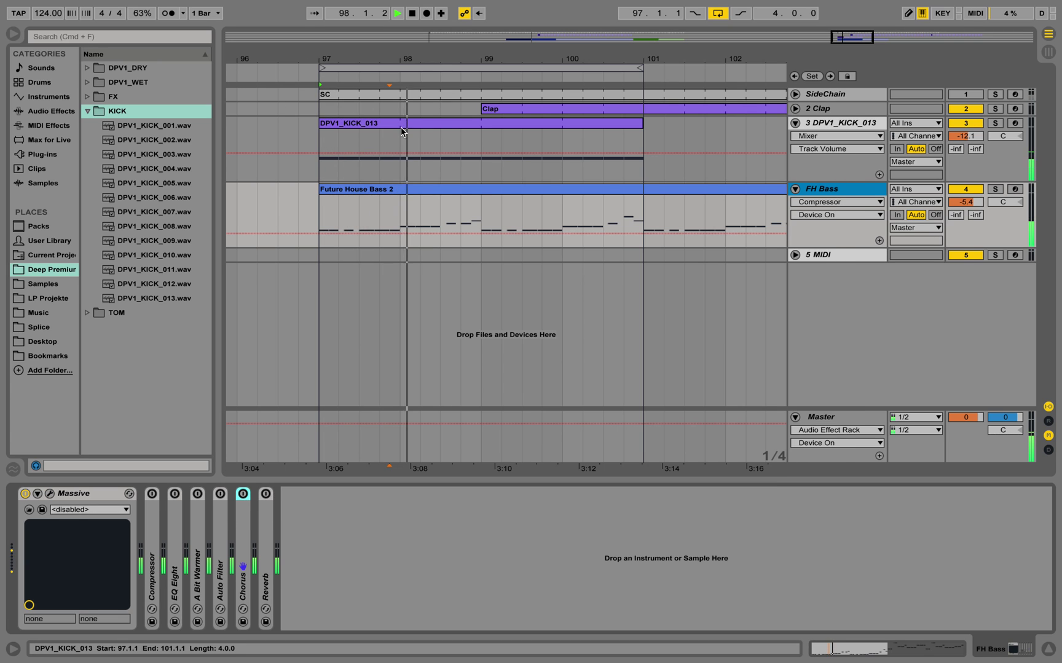
key("space")
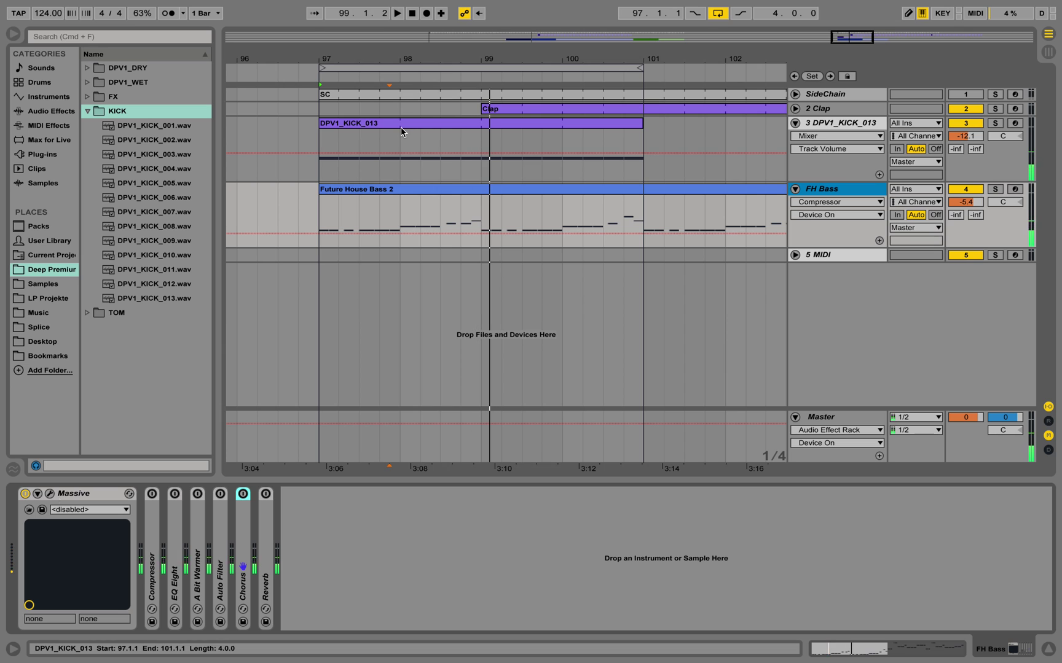
left_click(407, 122)
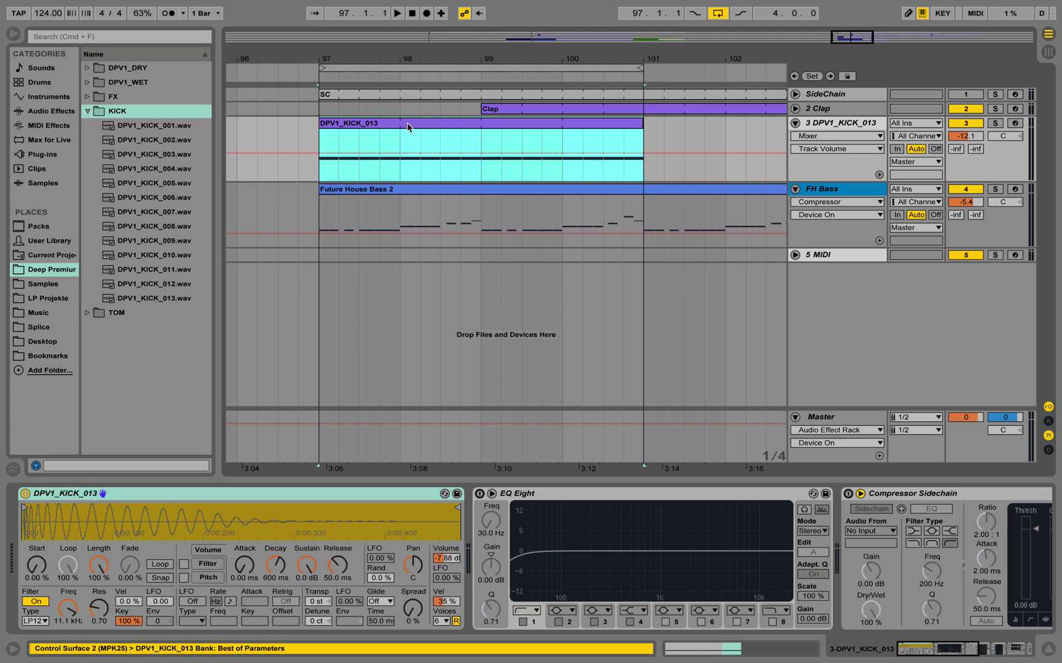
left_click(843, 188)
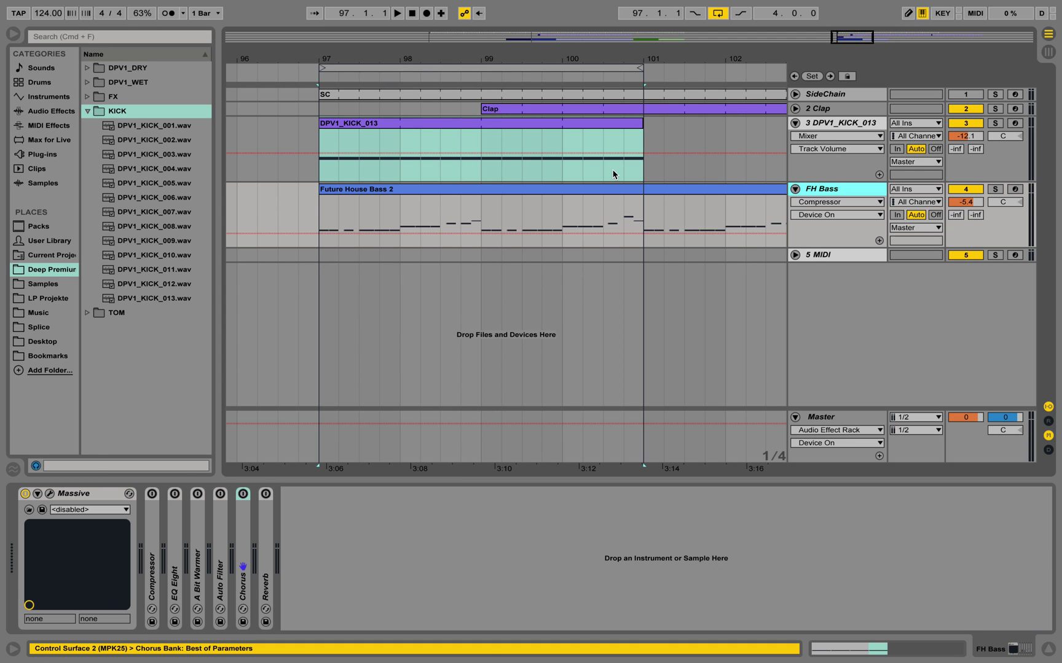
Step: Lower Massive's OSC1 pitch to -12.00 and audition the deeper bass
left_click(51, 494)
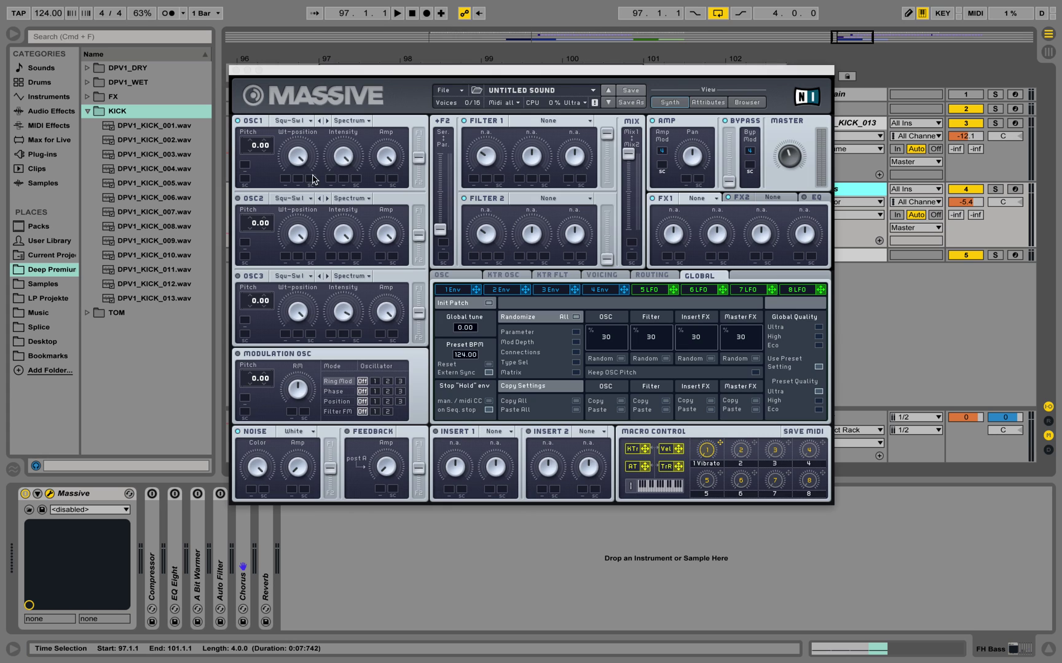
left_click_drag(250, 155, 251, 164)
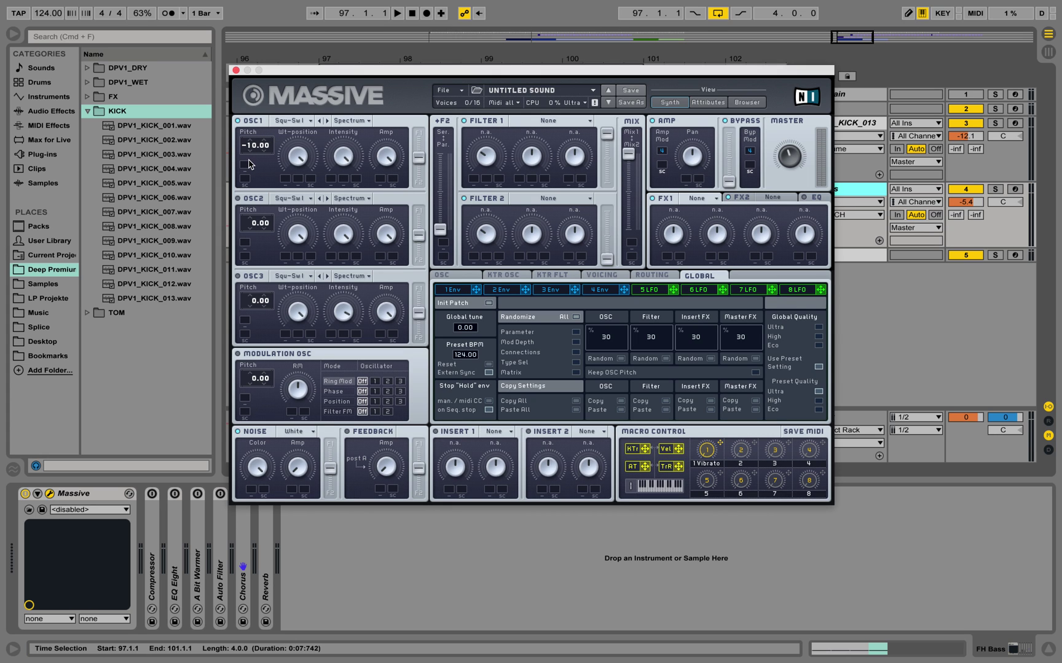
key("space")
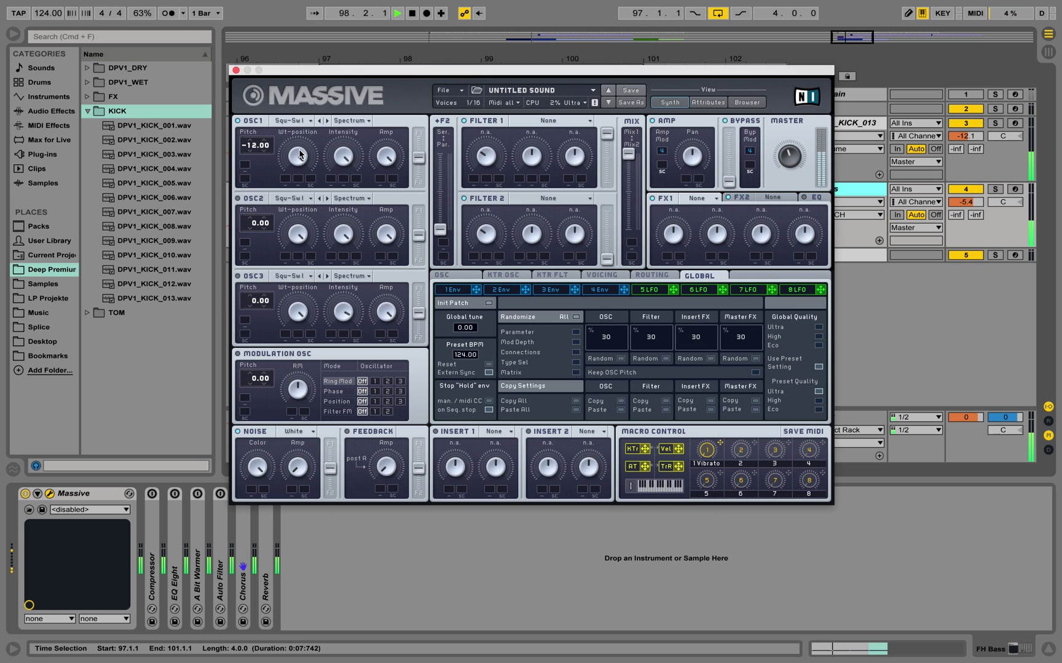
key("space")
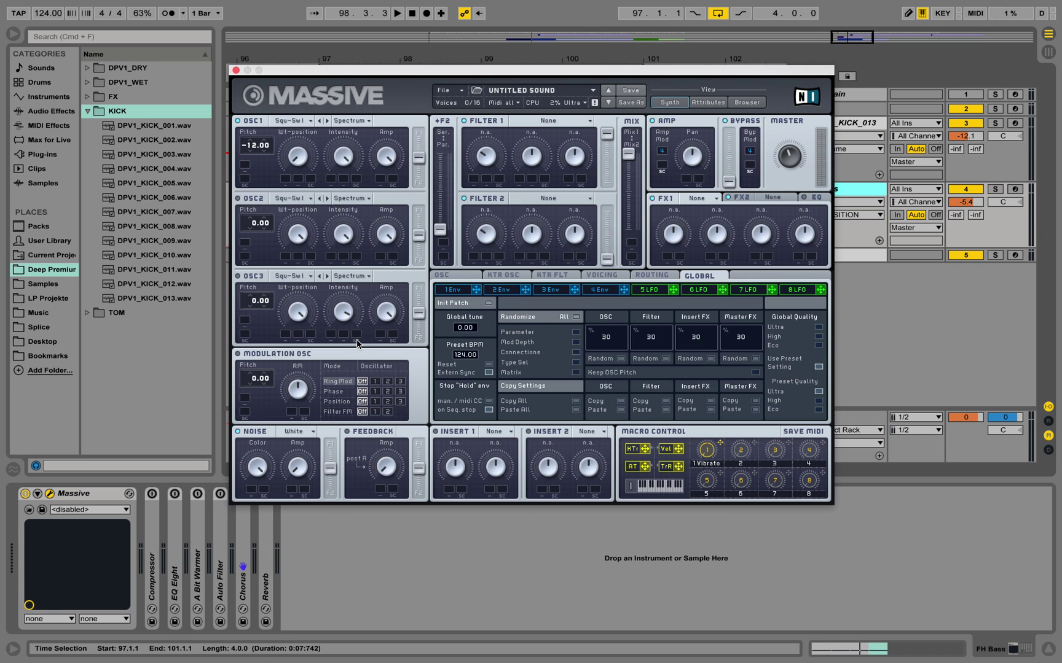
key("space")
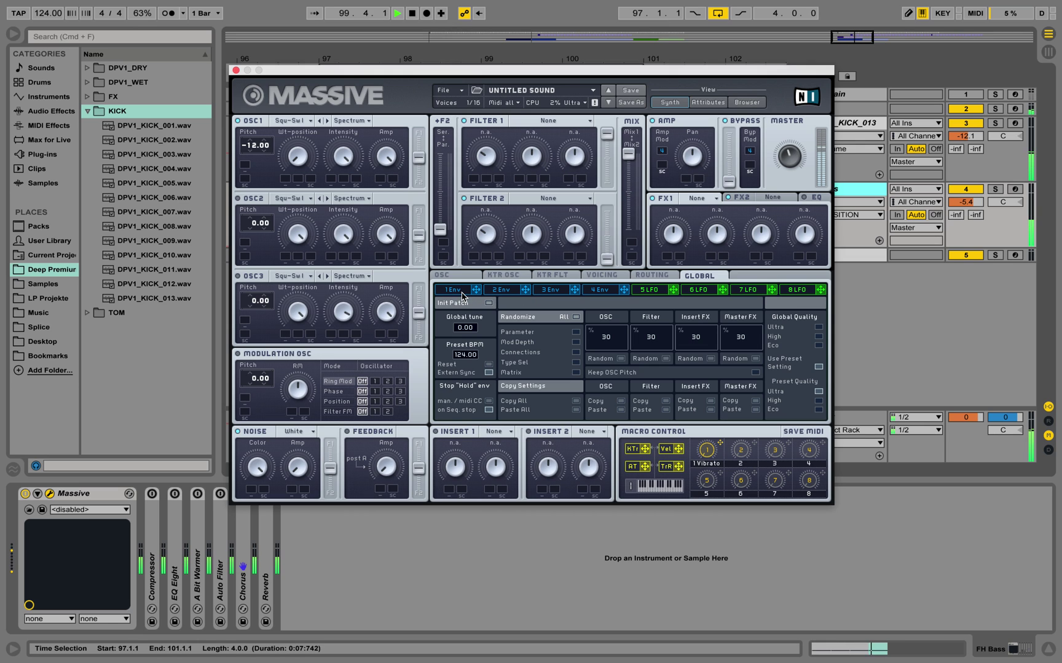
key("space")
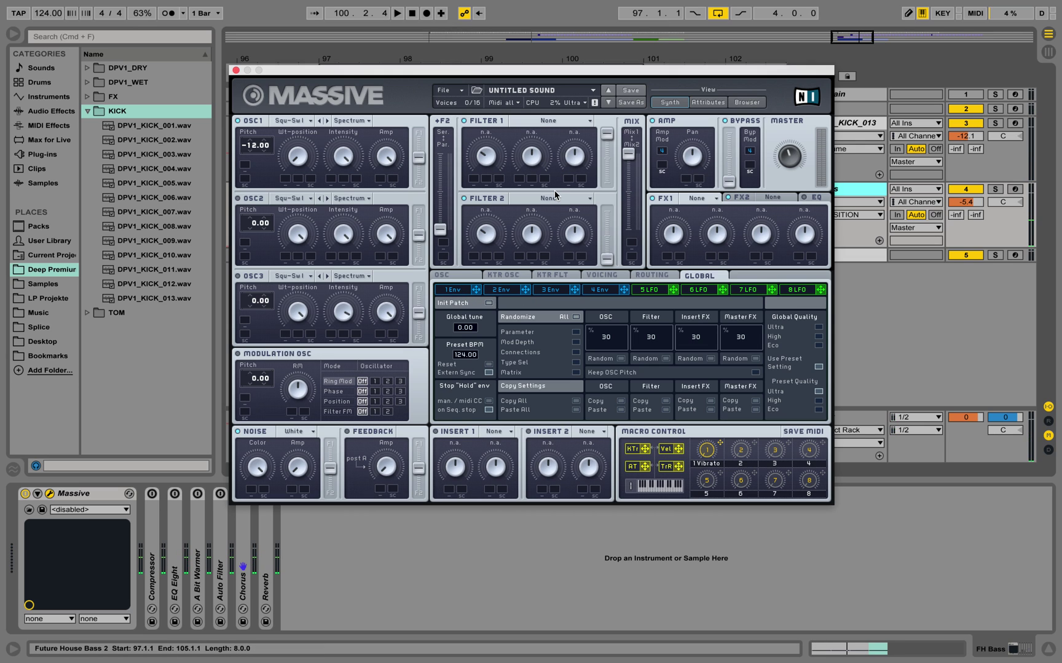
Step: Set Filter 1 to Lowpass 4 and audition the filtered sound
left_click(532, 121)
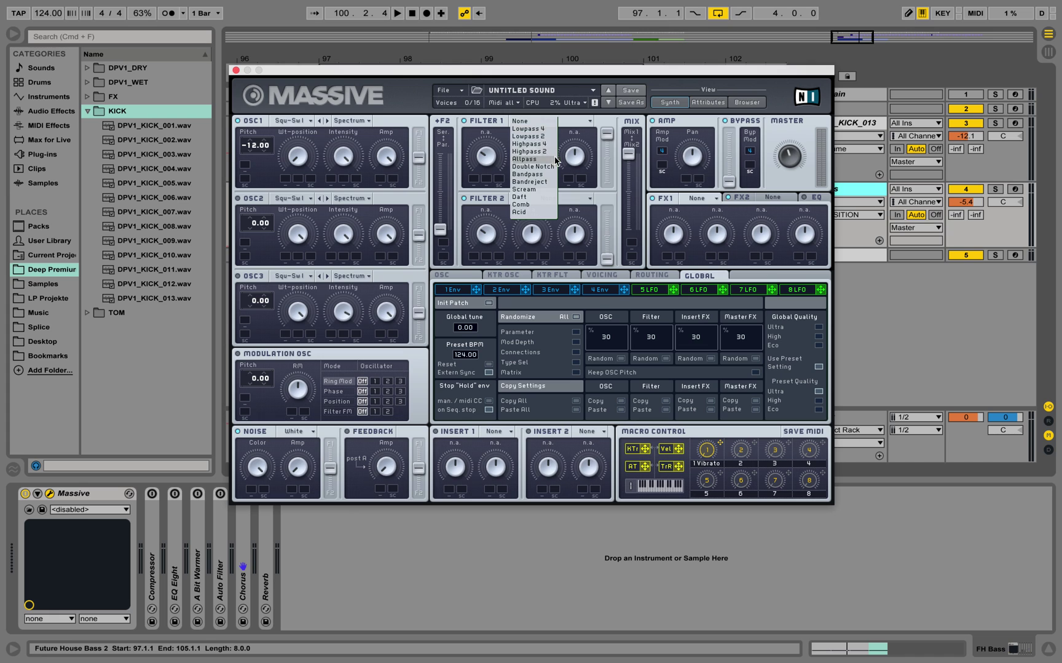
left_click(539, 131)
key("space")
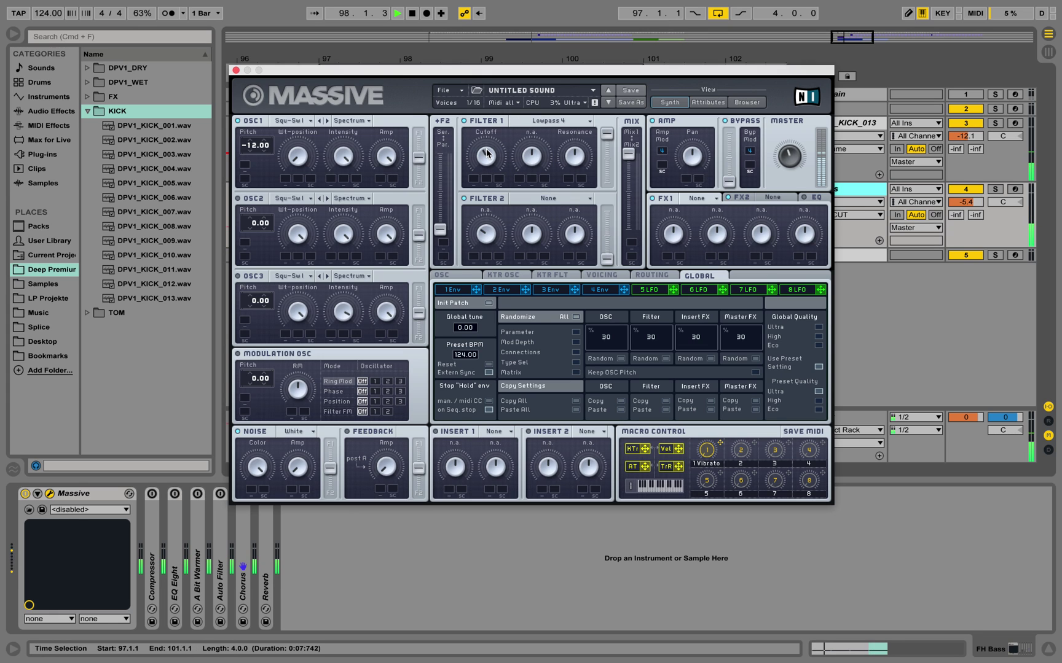
key("space")
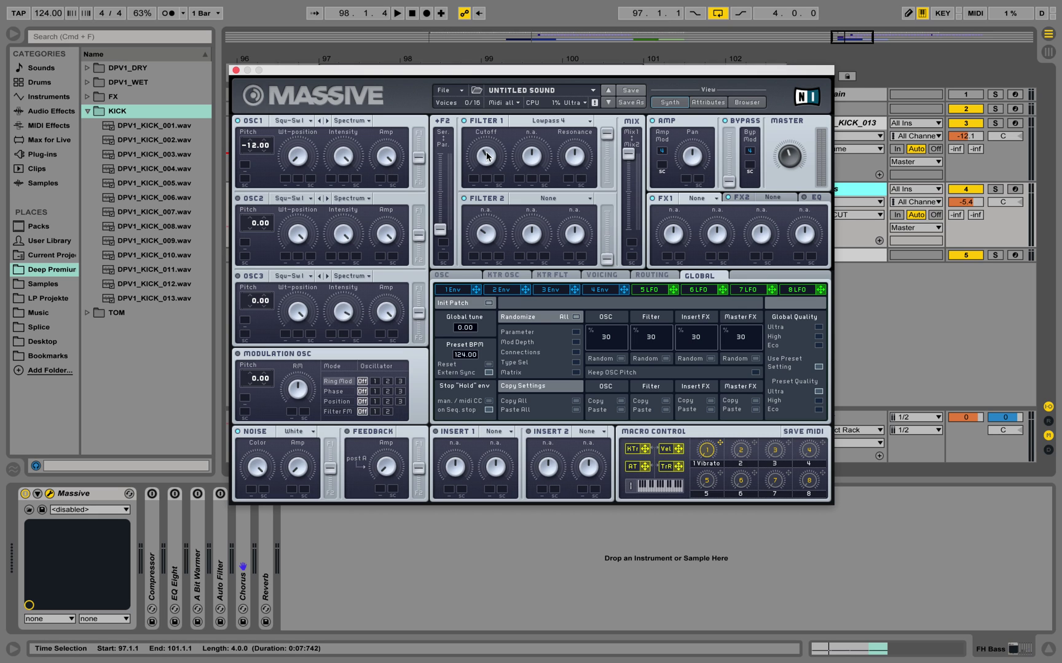
key("space")
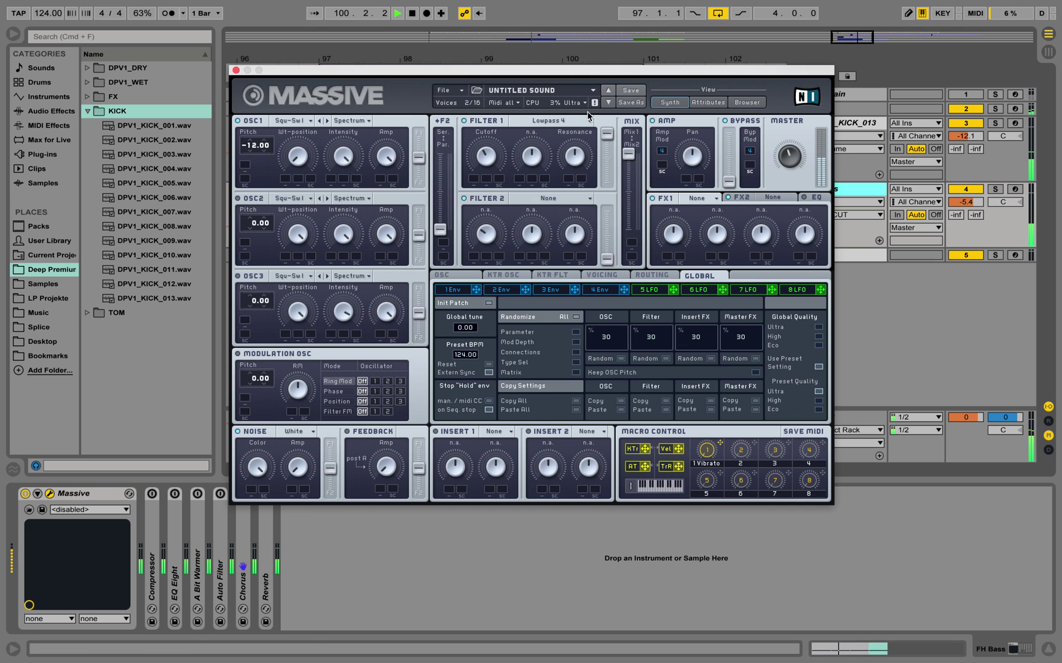
key("space")
Step: Load bs_nizza from the Future House browser list, close Massive and select the Future House Bass 2 clip
left_click(746, 102)
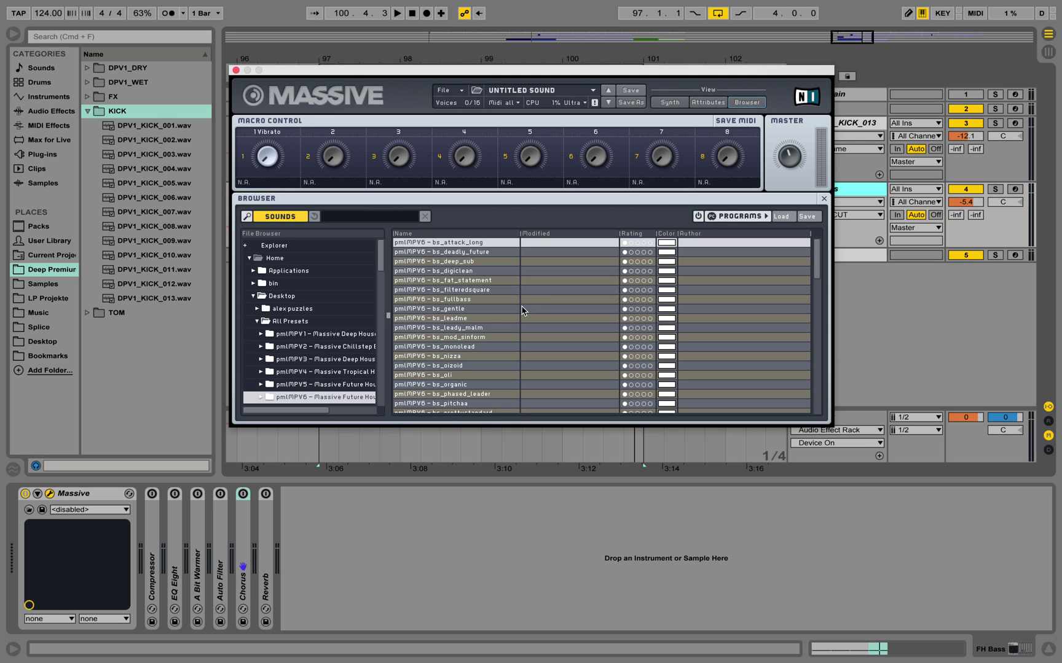
scroll(506, 368, "down", 3)
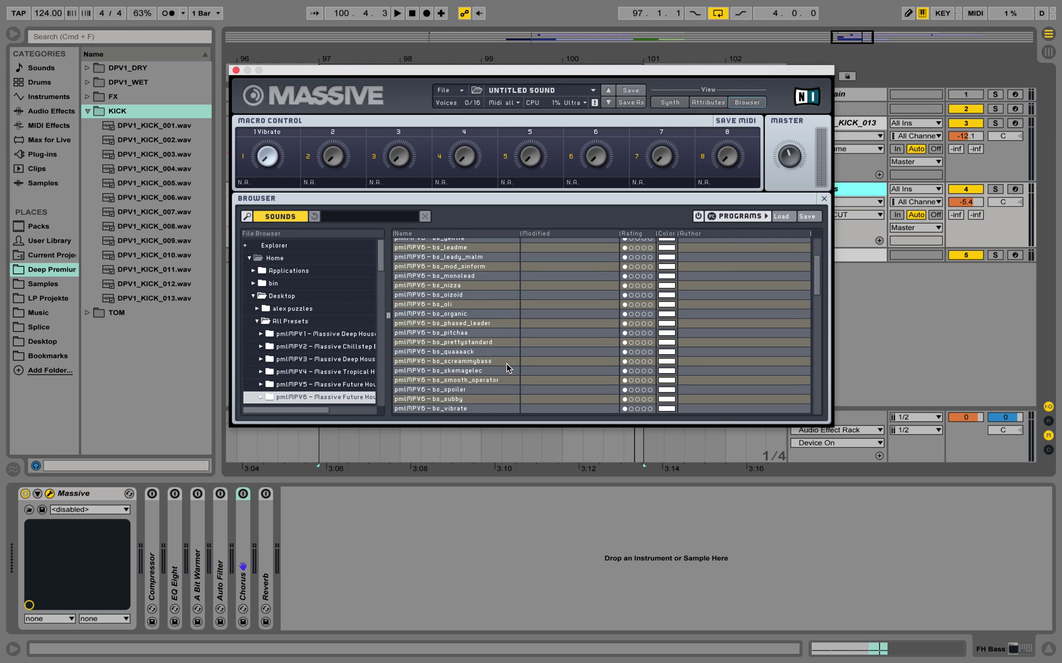
left_click(460, 286)
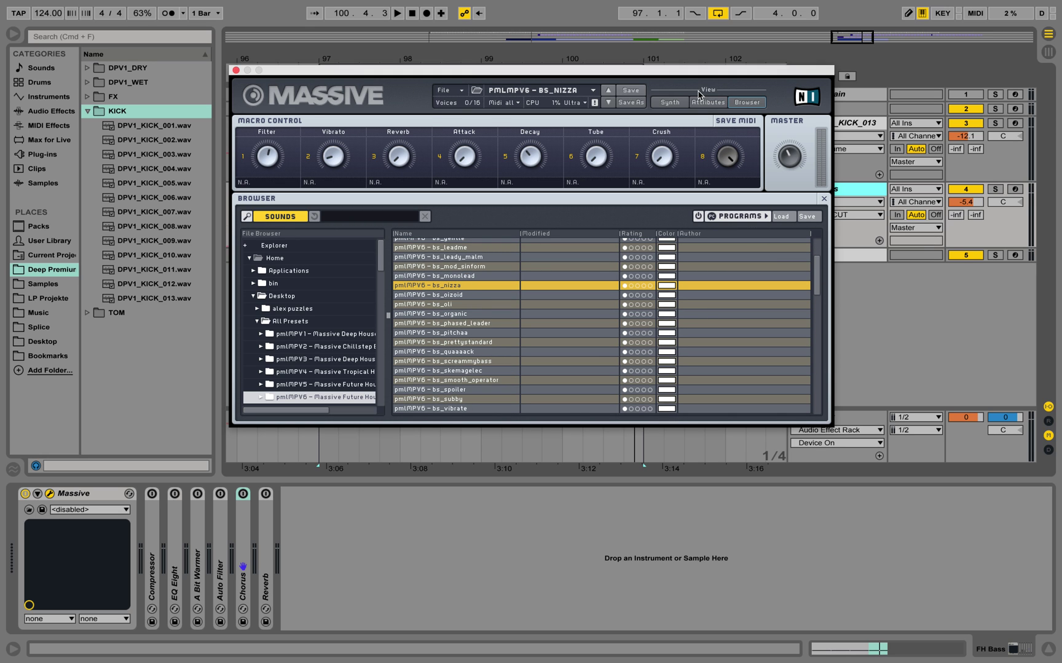
left_click(673, 103)
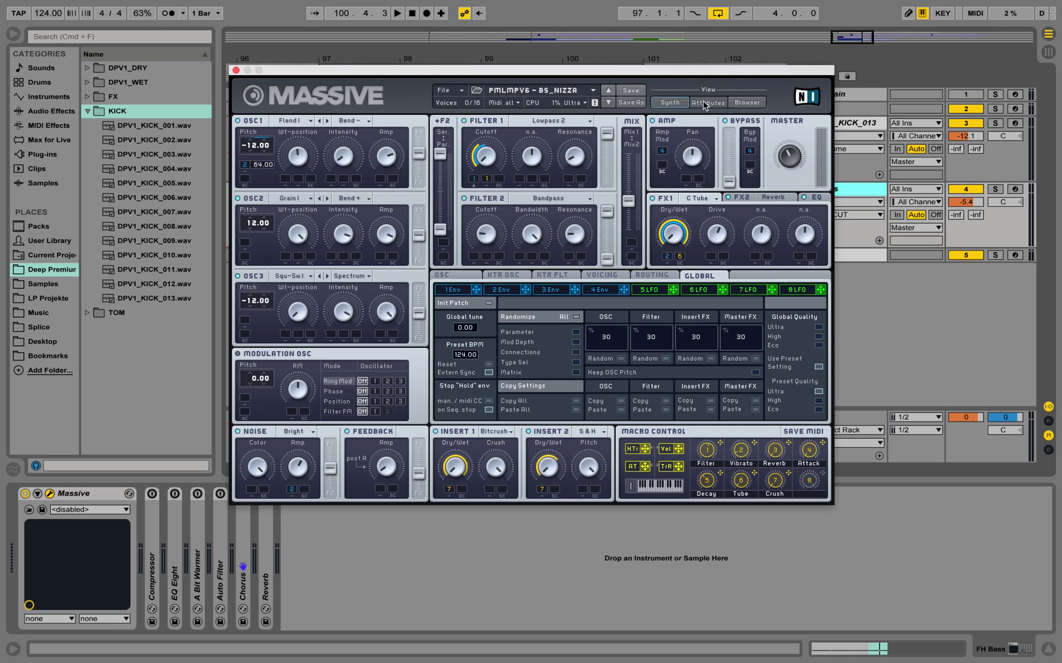
left_click(236, 73)
left_click(365, 192)
Step: Play the bs_nizza preset, open Massive and check that OSC1 uses the Flend I wavetable
key("space")
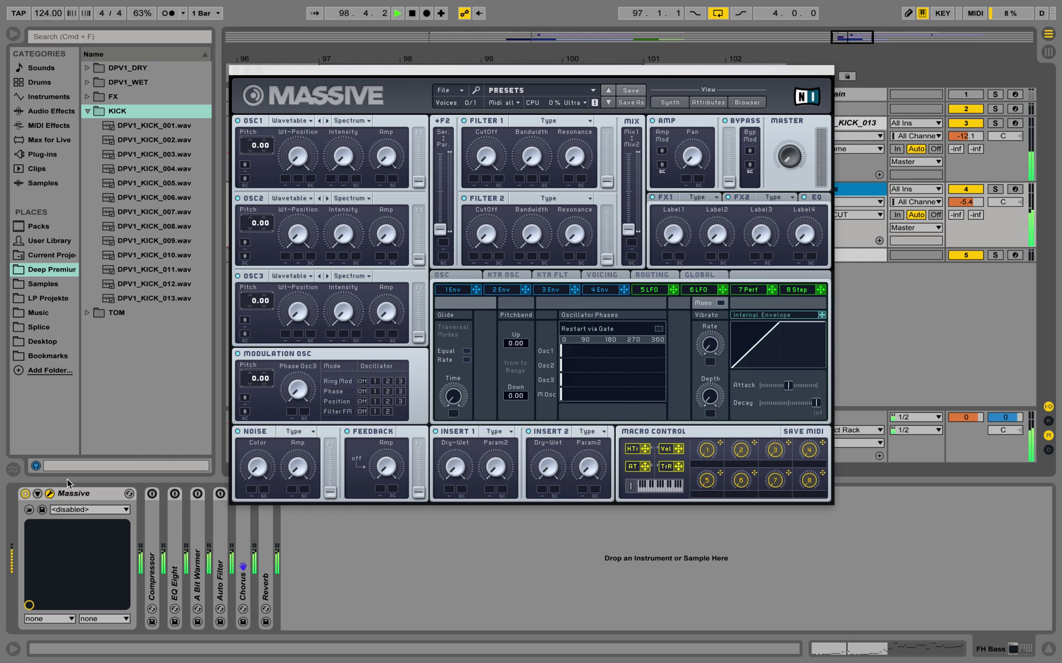
left_click(50, 493)
key("space")
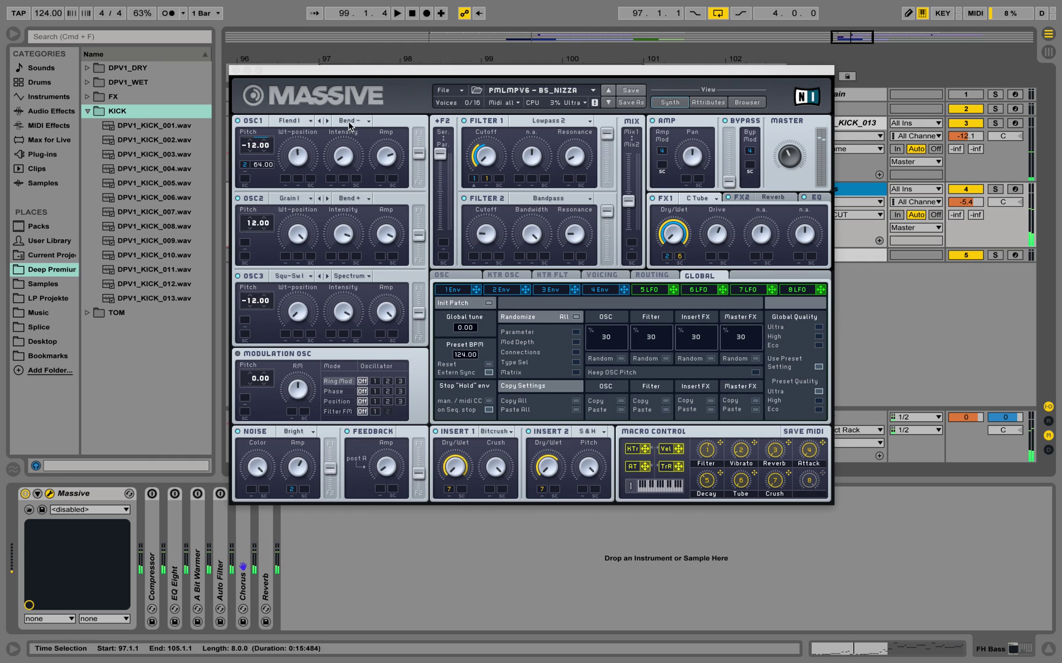
left_click(310, 123)
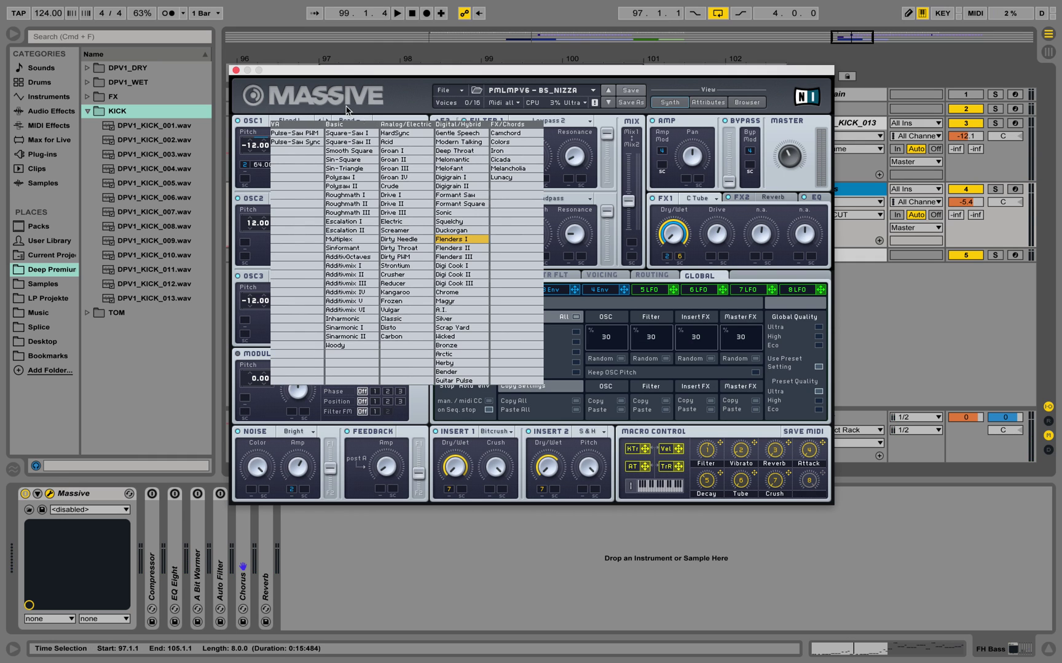
left_click(468, 241)
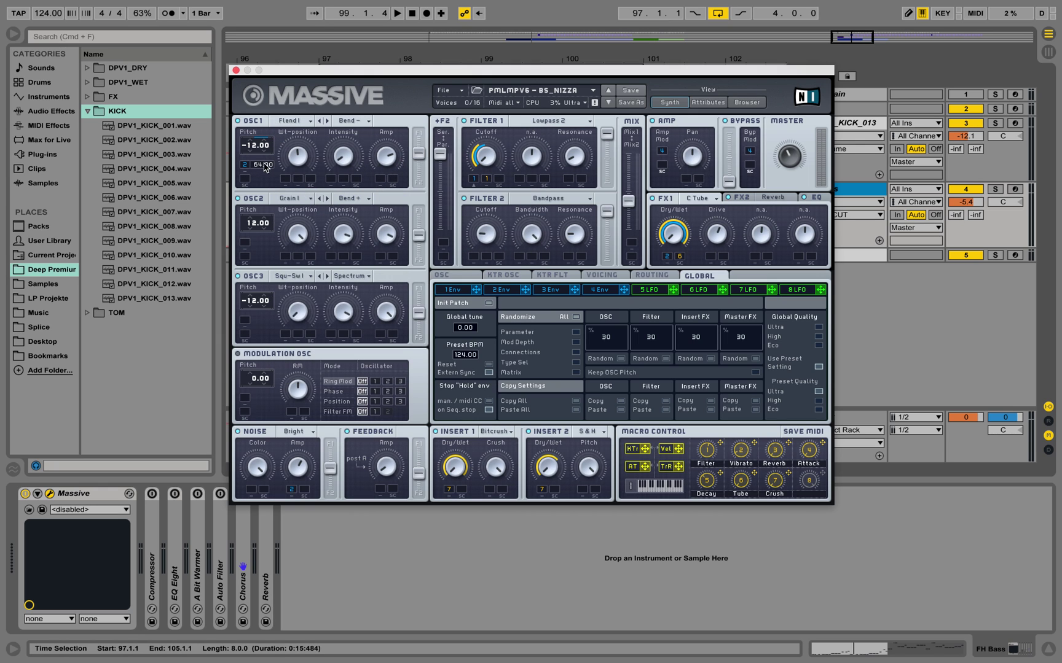
Step: Show the 2 Env settings and confirm OSC2 keeps the Grain wavetable
left_click(503, 290)
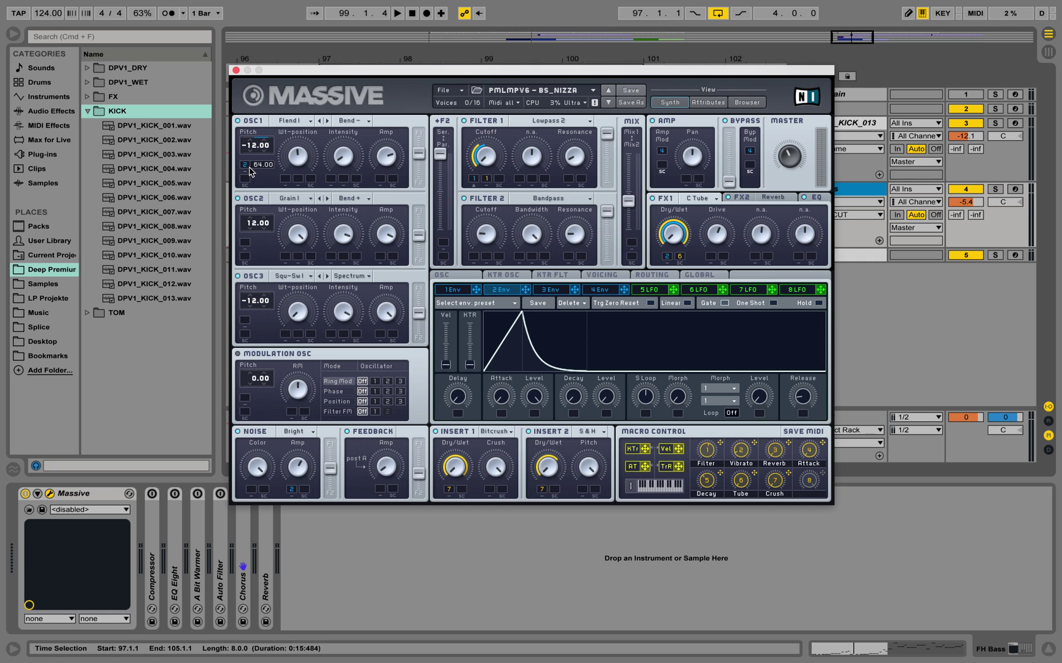
left_click(307, 200)
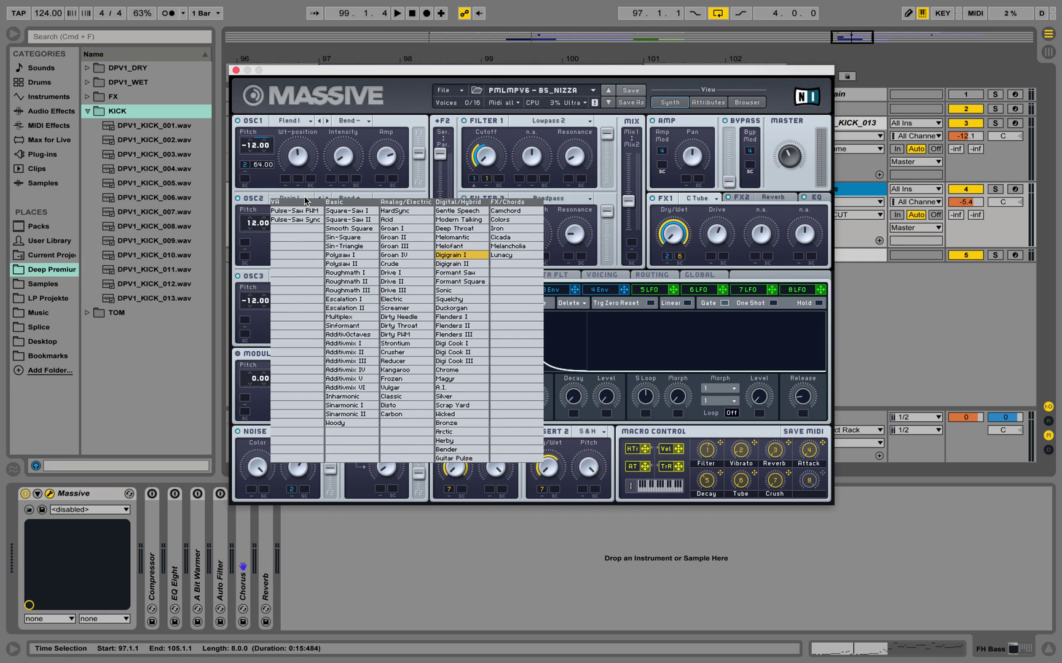
left_click(448, 255)
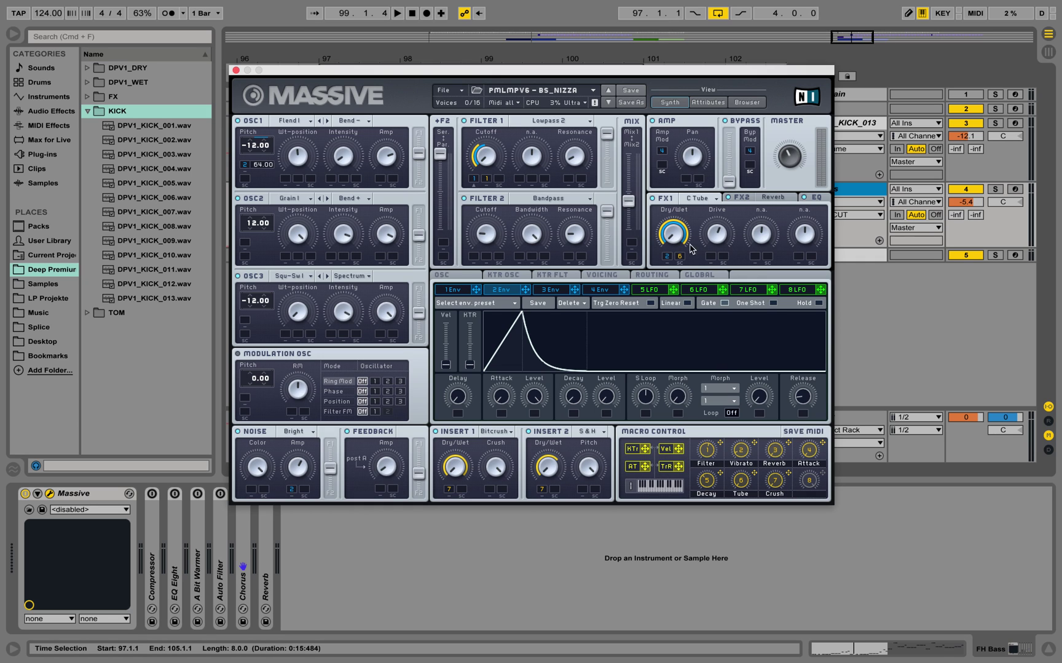
Step: Look over the FX2 reverb, EQ and C Tube effect pages, then audition the bass
left_click(745, 201)
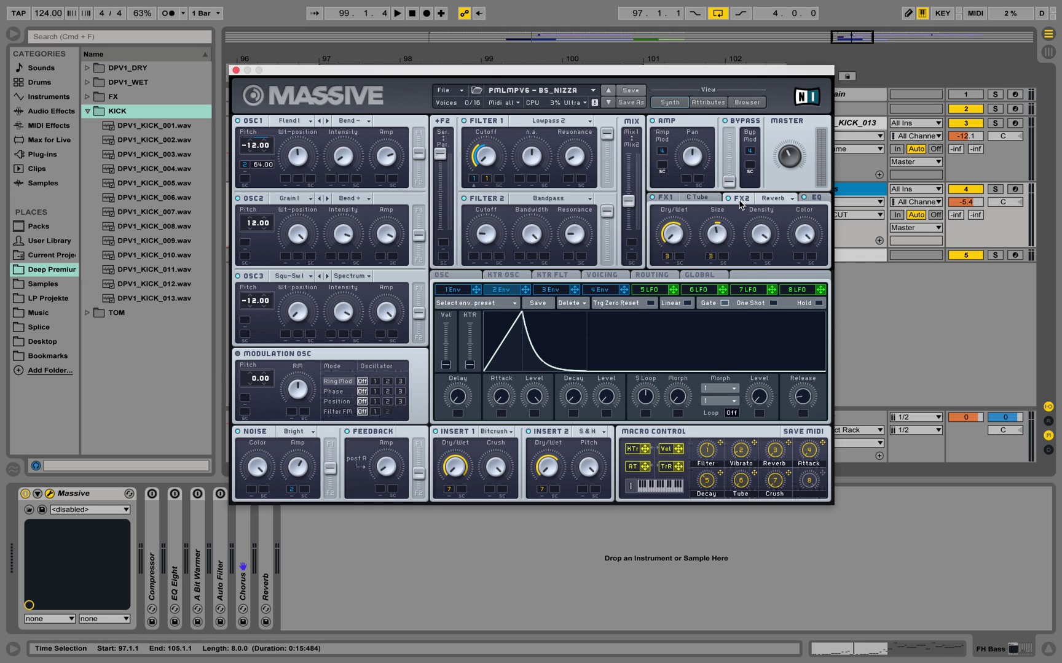
left_click(816, 200)
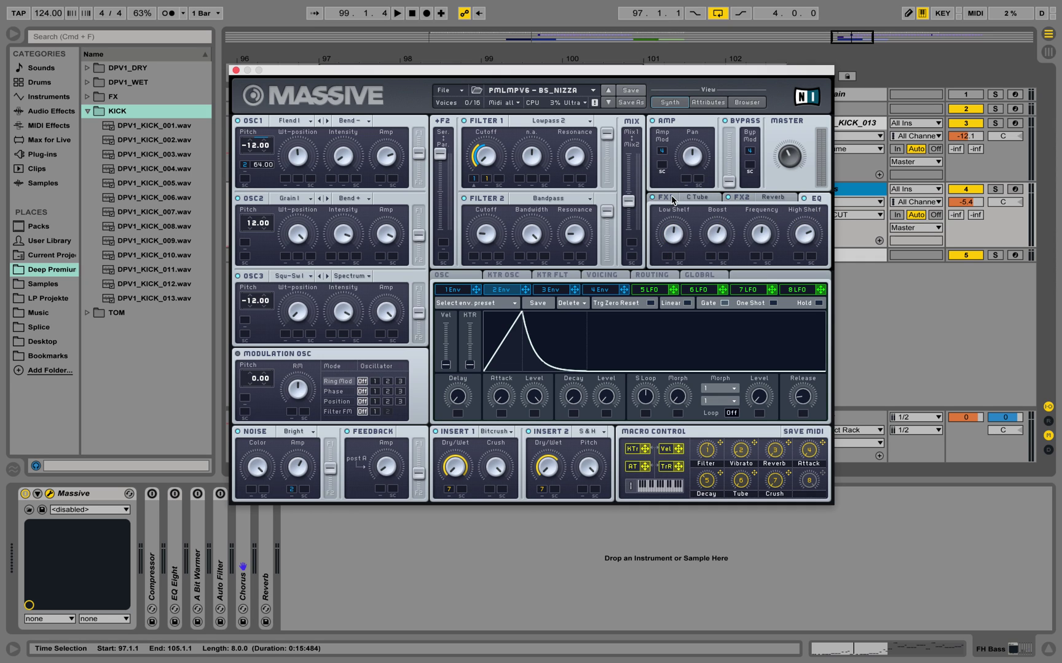
left_click(664, 198)
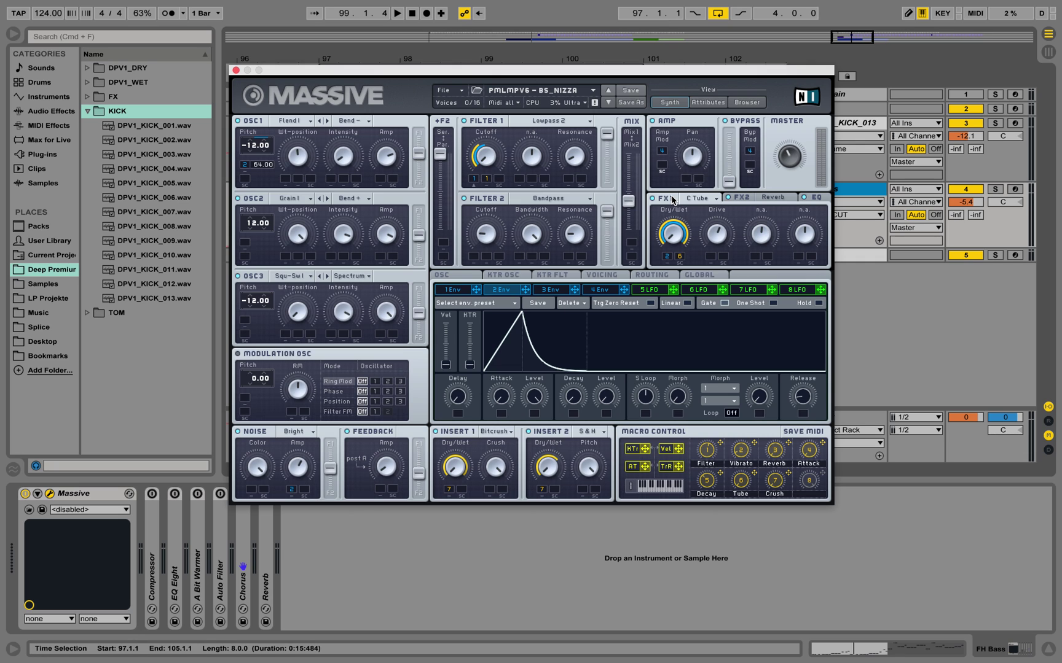
key("space")
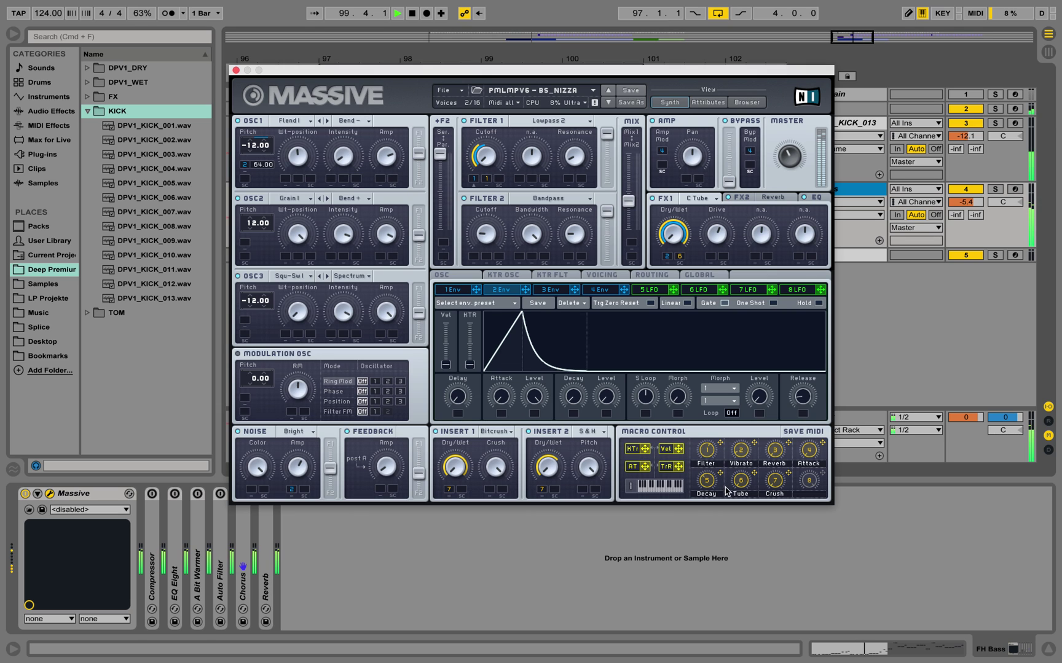
key("space")
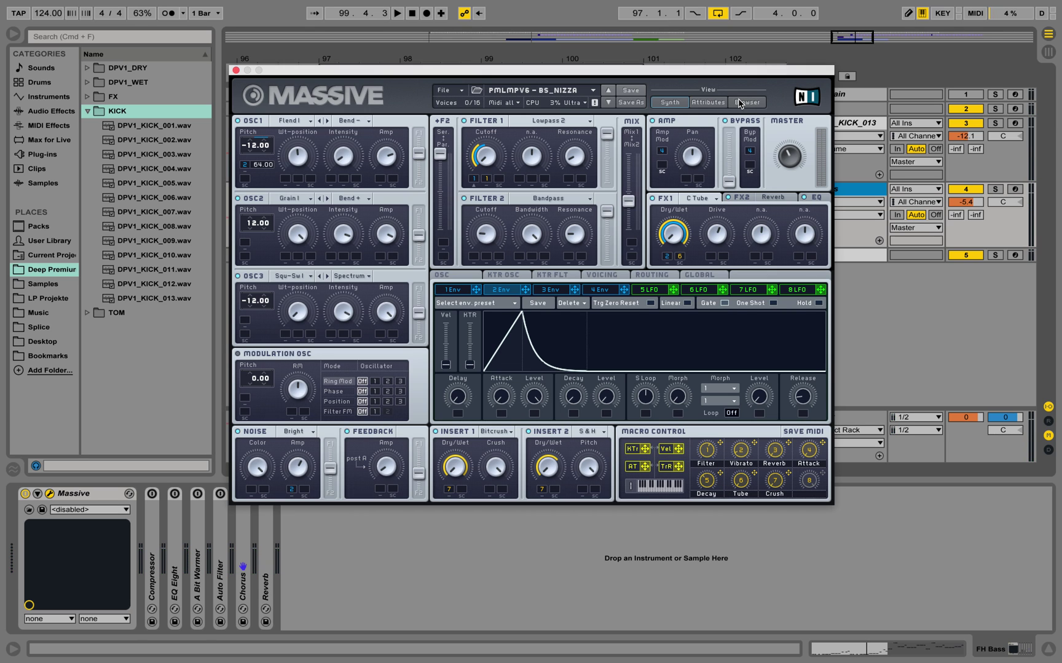
Step: Glance at the preset browser, return to the synth view, play the bass and close Massive
left_click(745, 103)
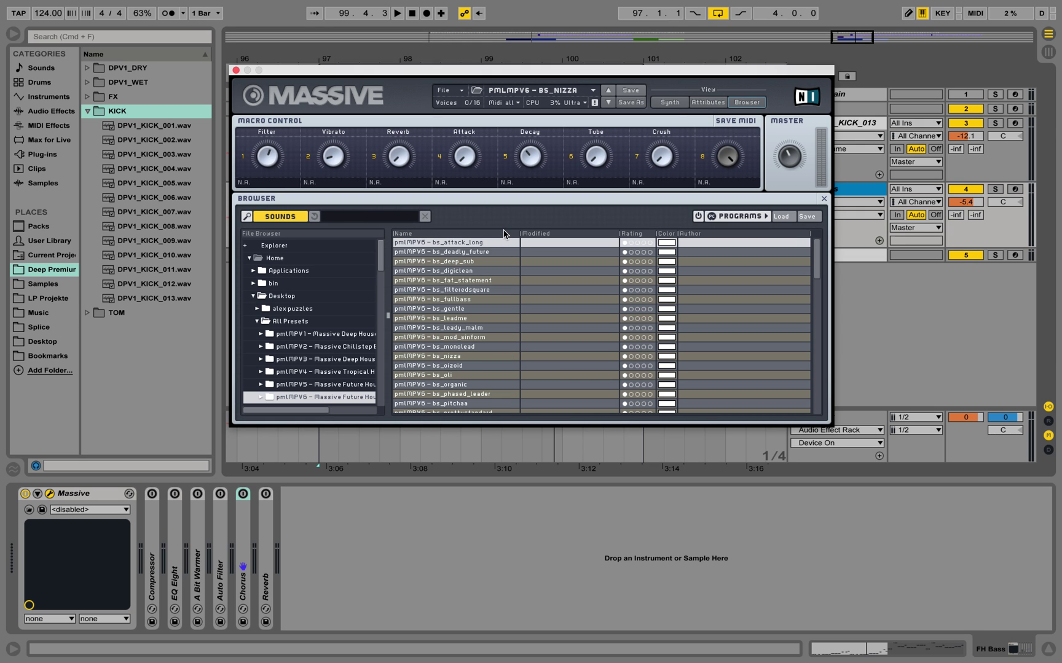
left_click(669, 102)
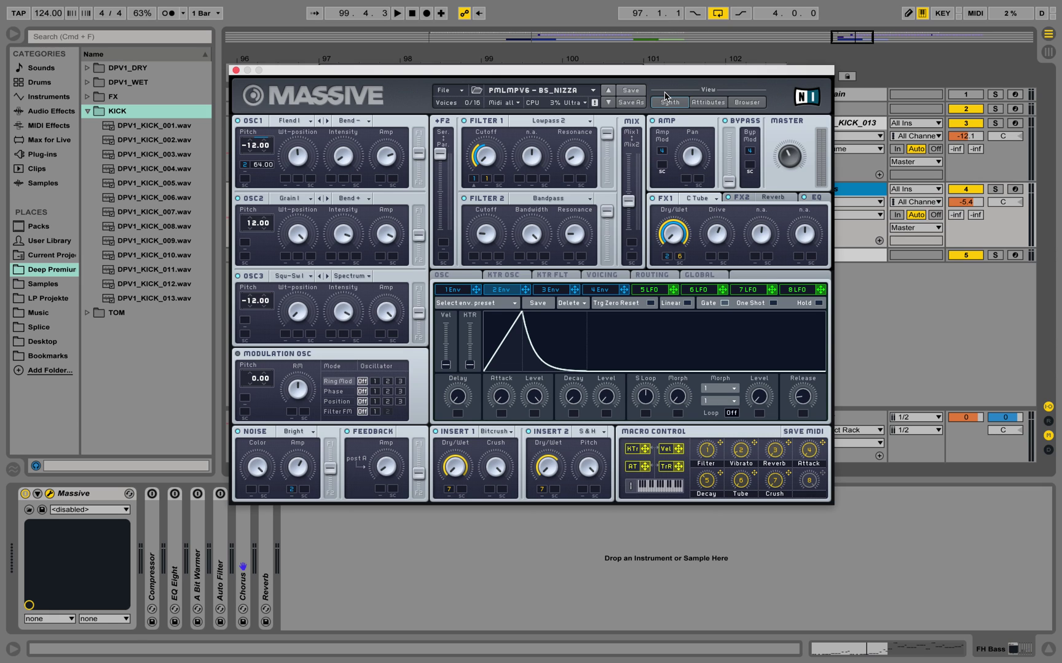
key("space")
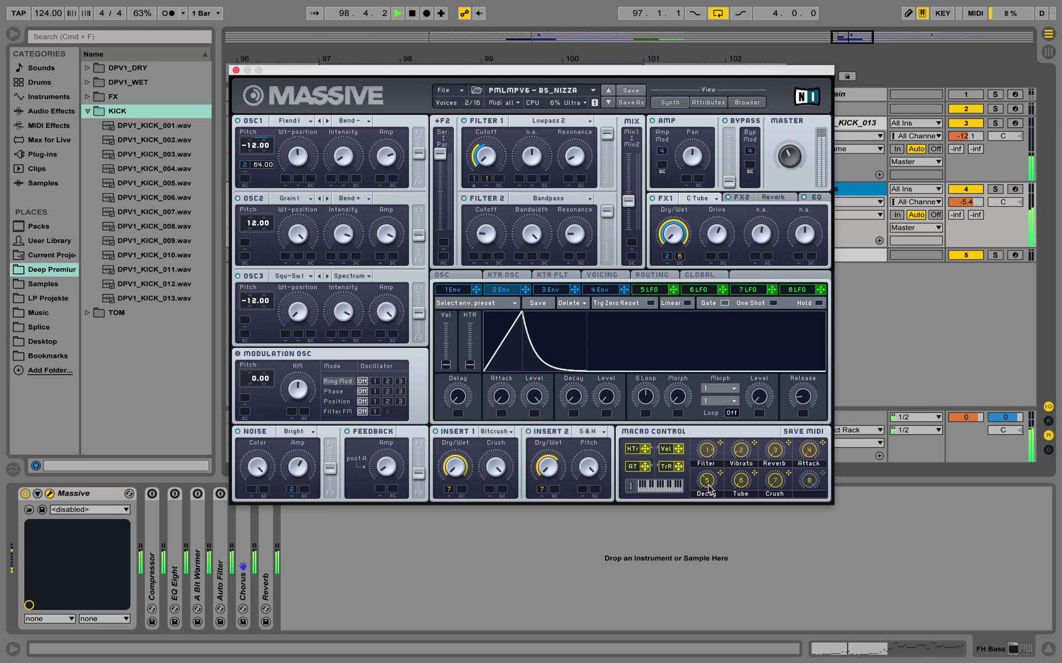
left_click(236, 70)
Step: Stop playback, expand the Compressor, and open the DPV1_KICK_013 clip's four C3 kick notes
key("space")
double_click(154, 566)
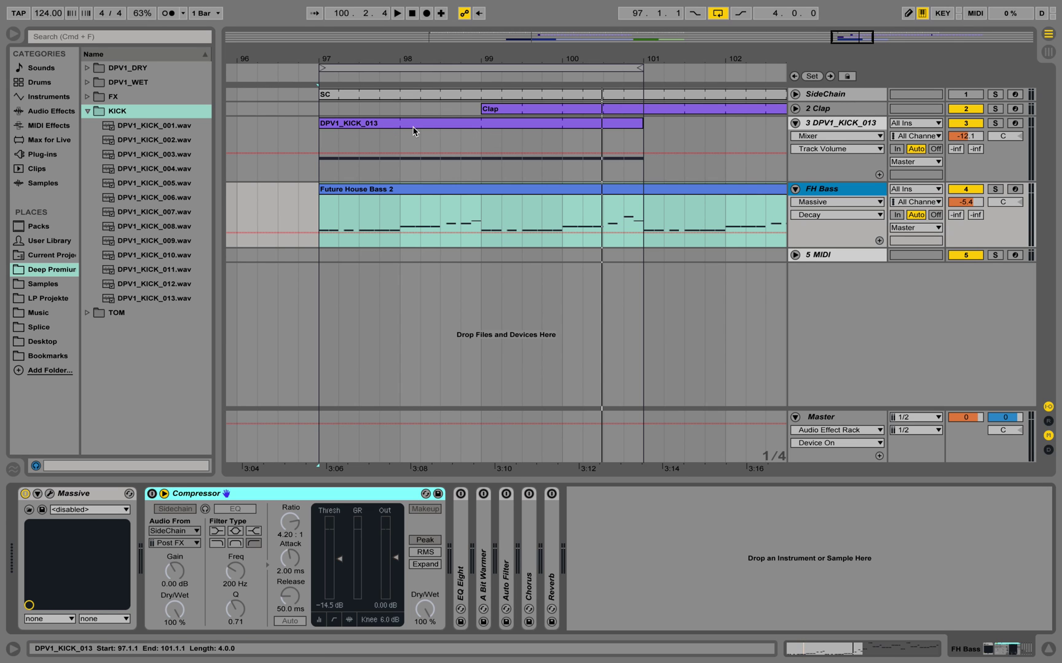
left_click(852, 124)
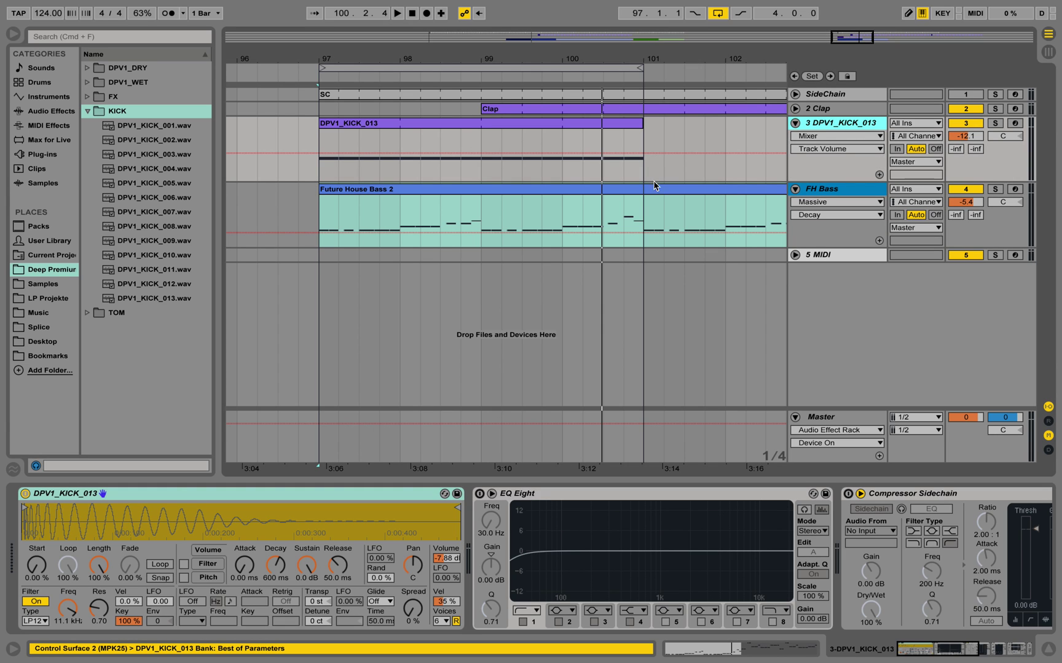
double_click(359, 124)
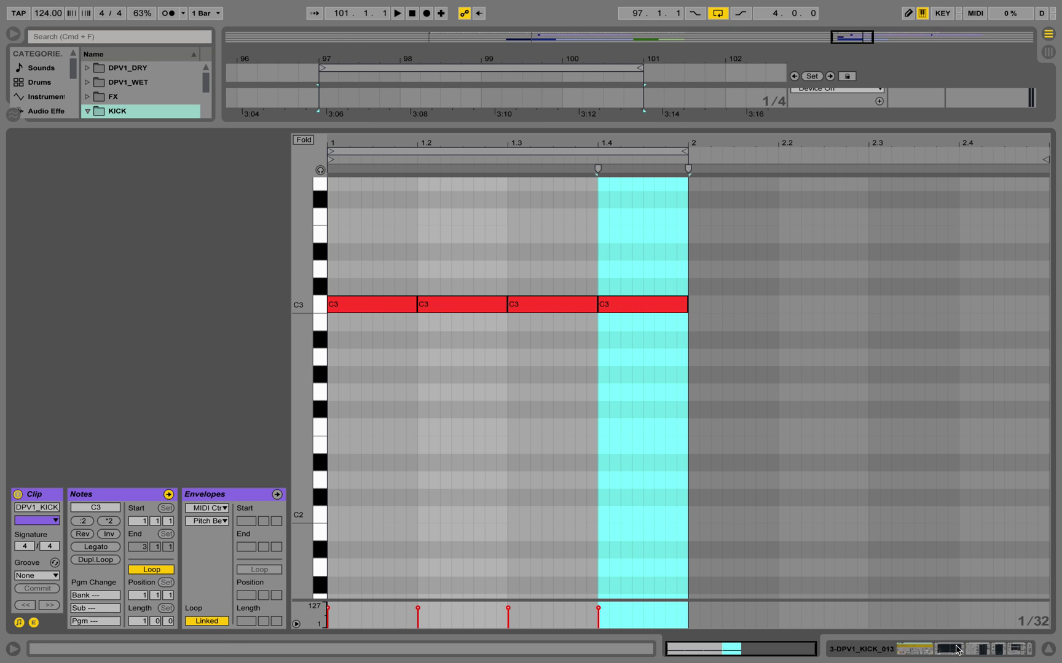
Step: Turn on the FH Bass Compressor's sidechain from the SideChain track and drop Threshold to -44.1 dB
key("shift+Tab")
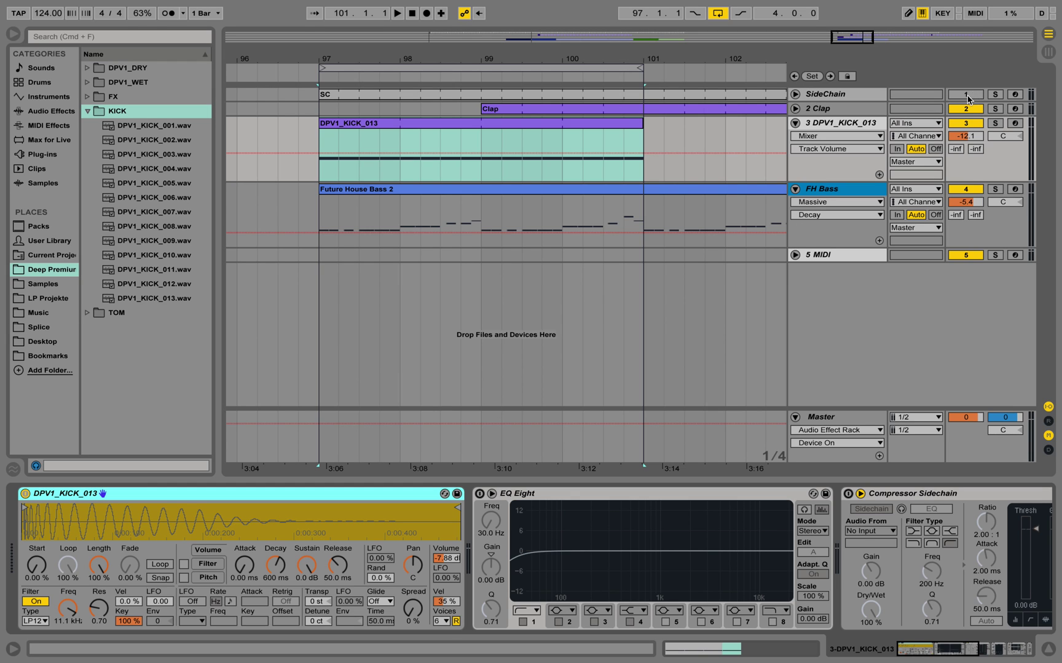
left_click(846, 195)
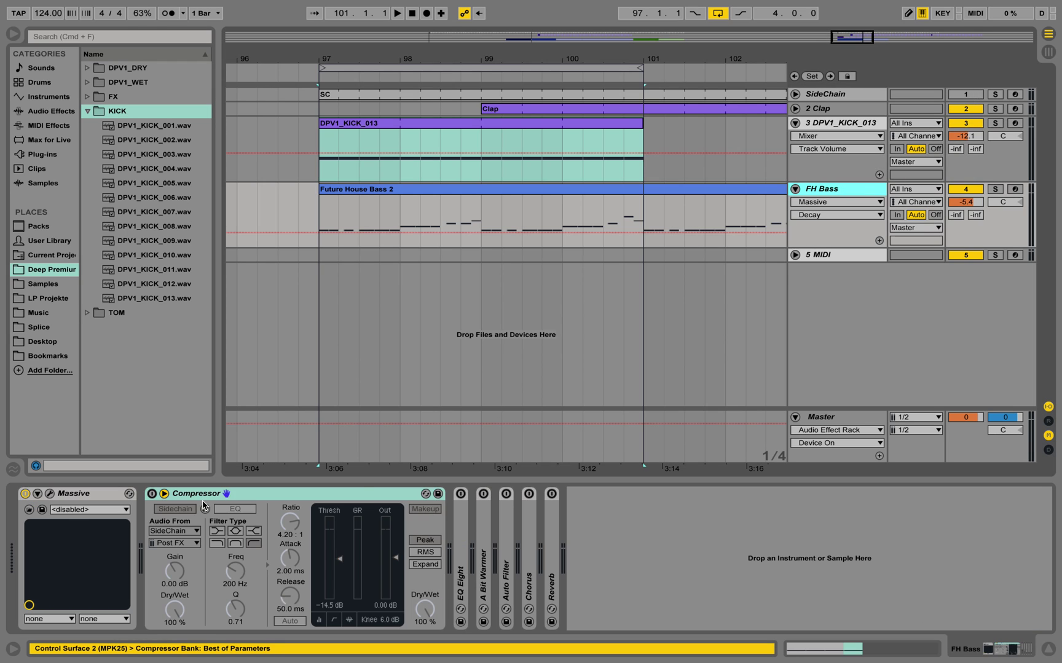
left_click(152, 494)
left_click(186, 534)
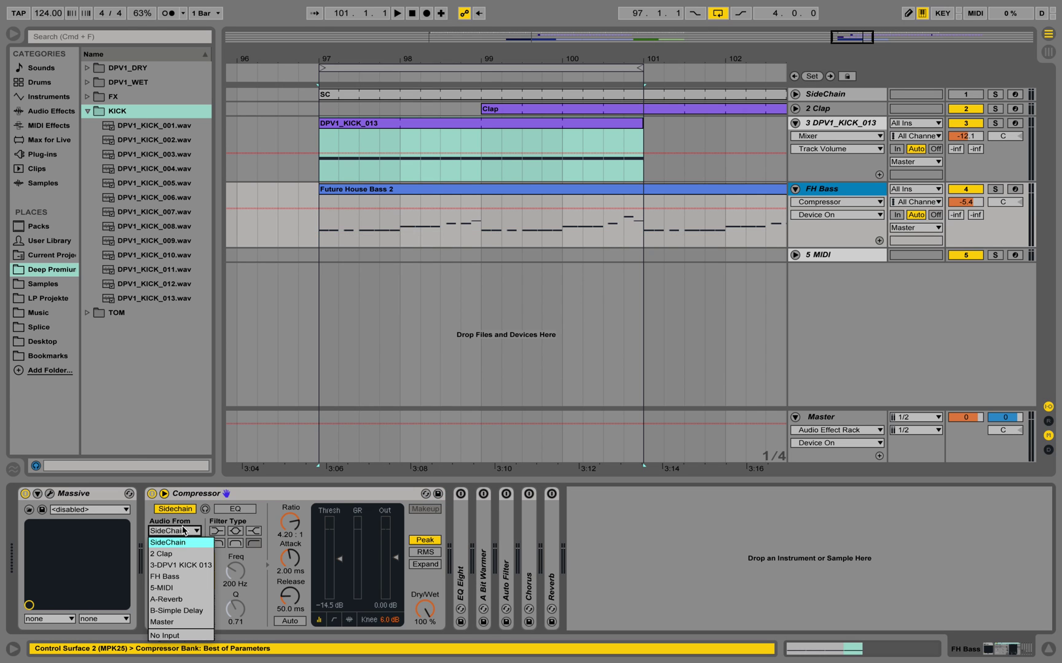
left_click(187, 546)
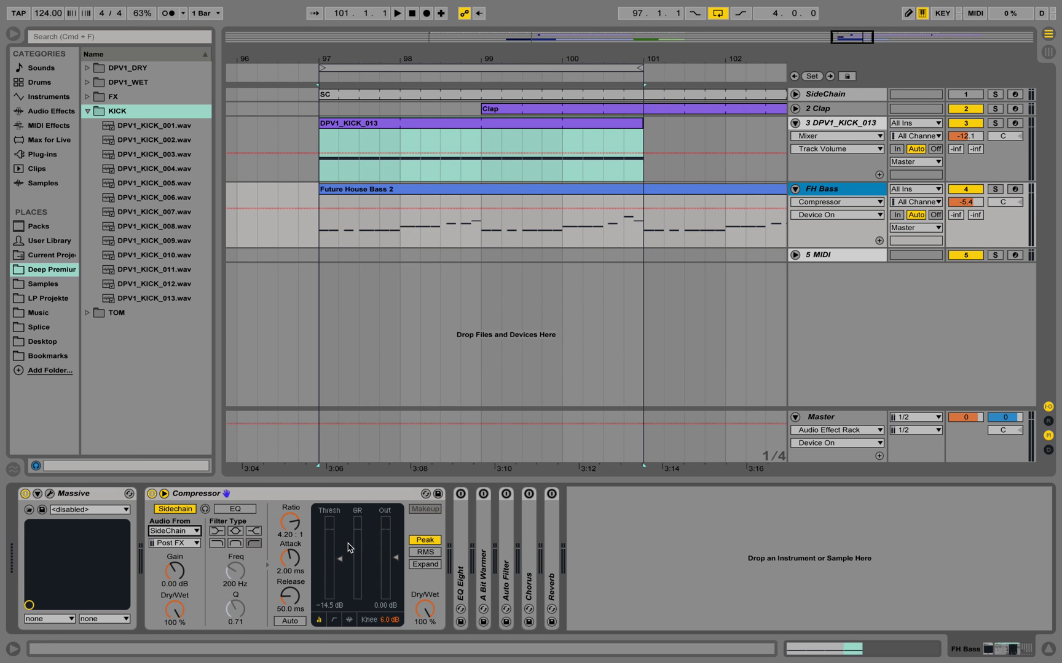
key("space")
left_click_drag(341, 560, 341, 592)
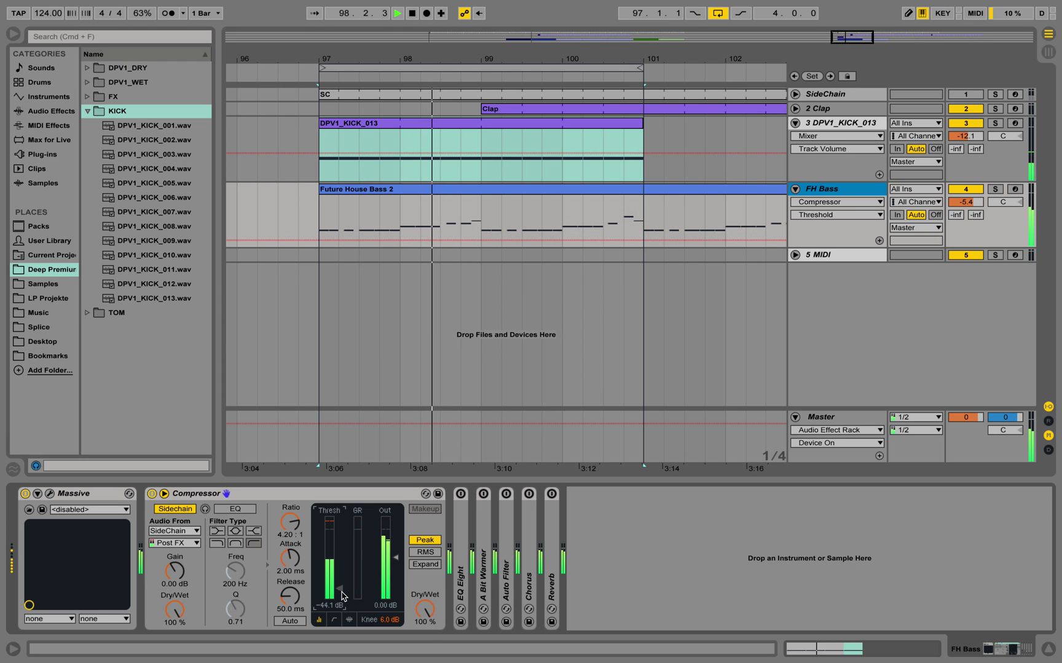
key("space")
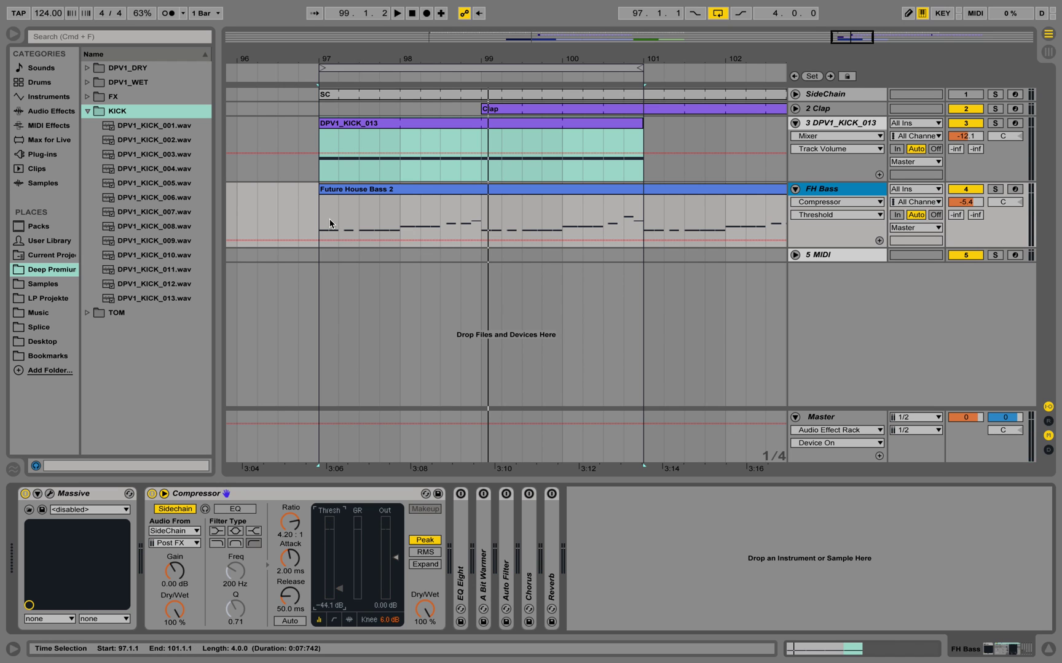
Step: Activate EQ Eight with band 1 as a low cut at about 53.8 Hz, auditioning while adjusting
double_click(465, 525)
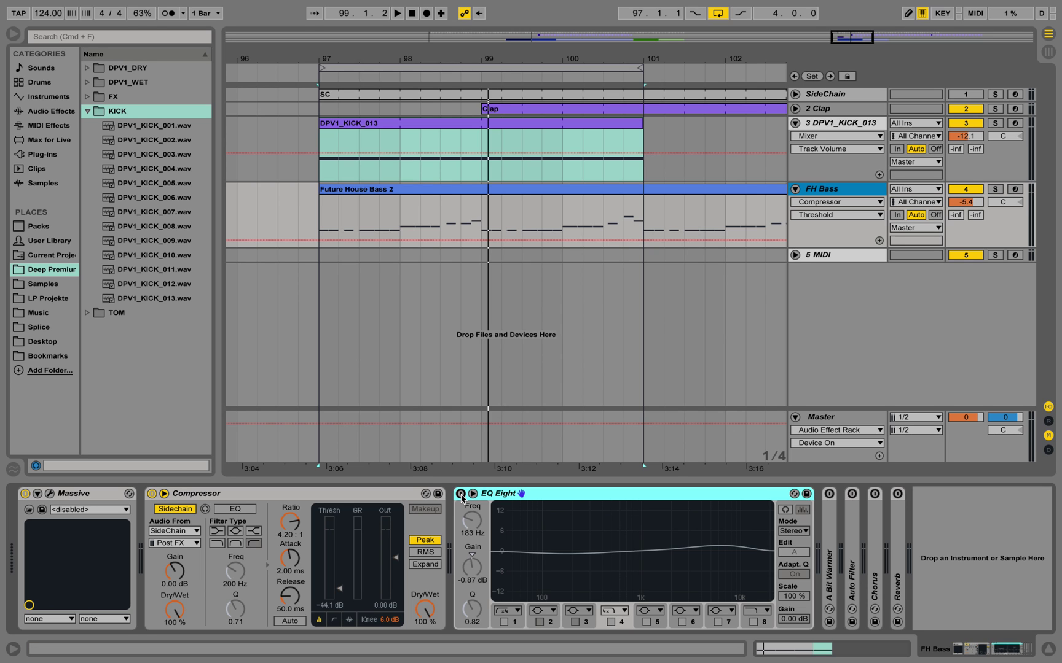
left_click(461, 495)
left_click(53, 111)
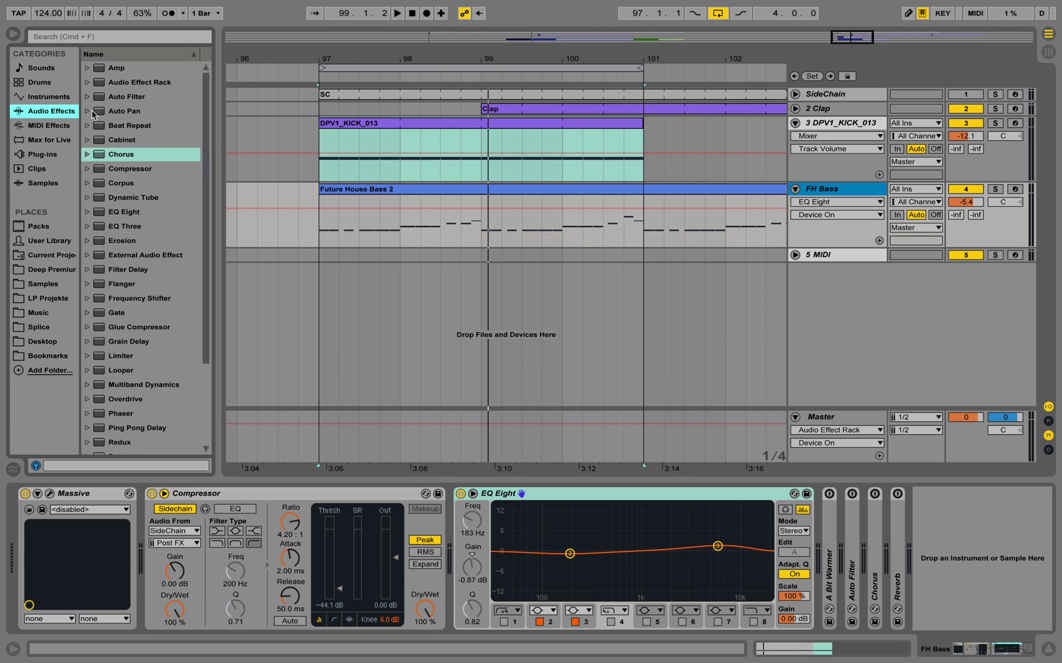
left_click(504, 622)
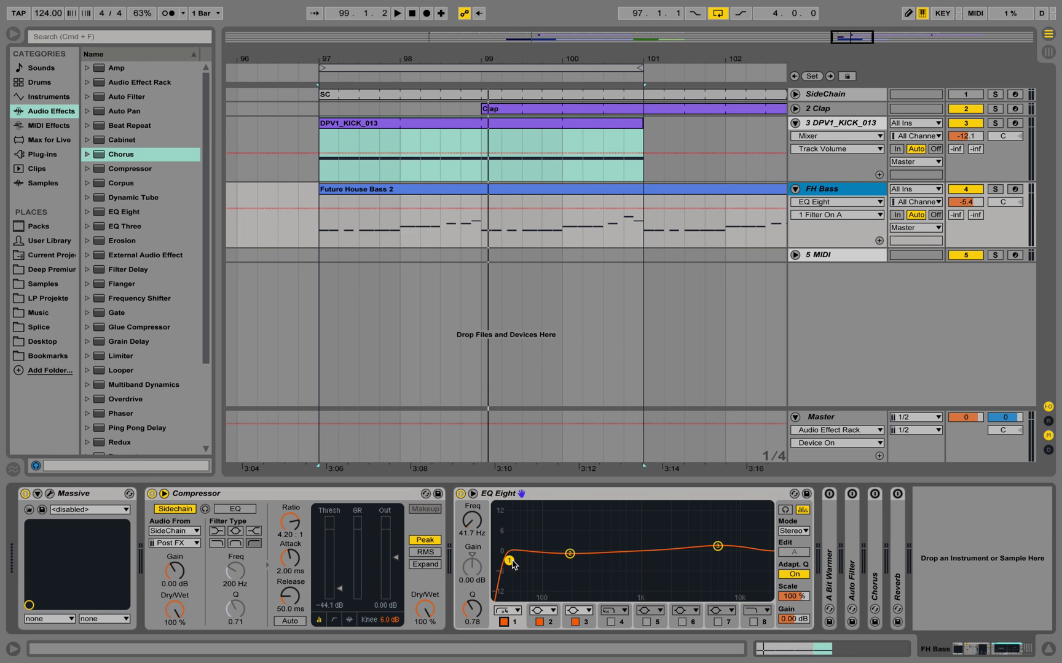
key("space")
left_click_drag(512, 564, 519, 609)
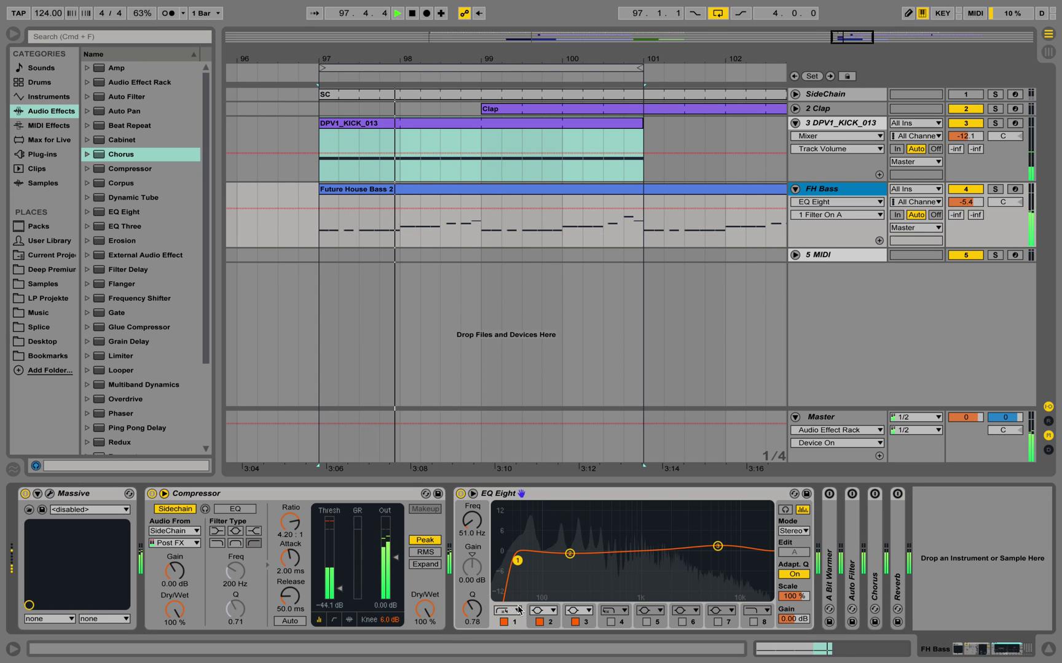
left_click(519, 610)
left_click(524, 563)
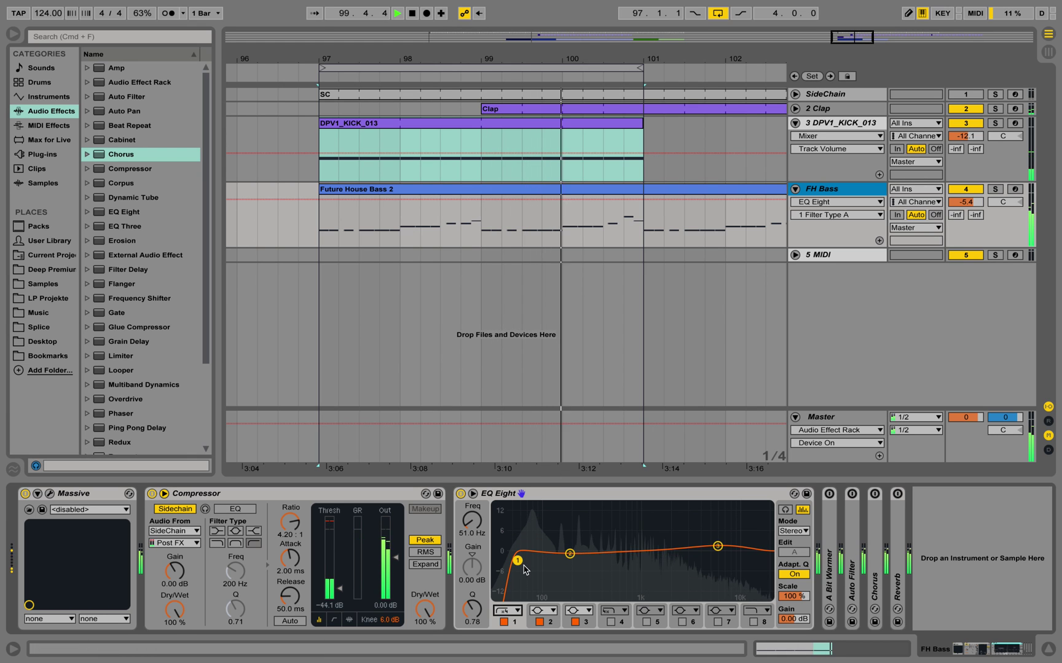
left_click_drag(524, 566, 525, 566)
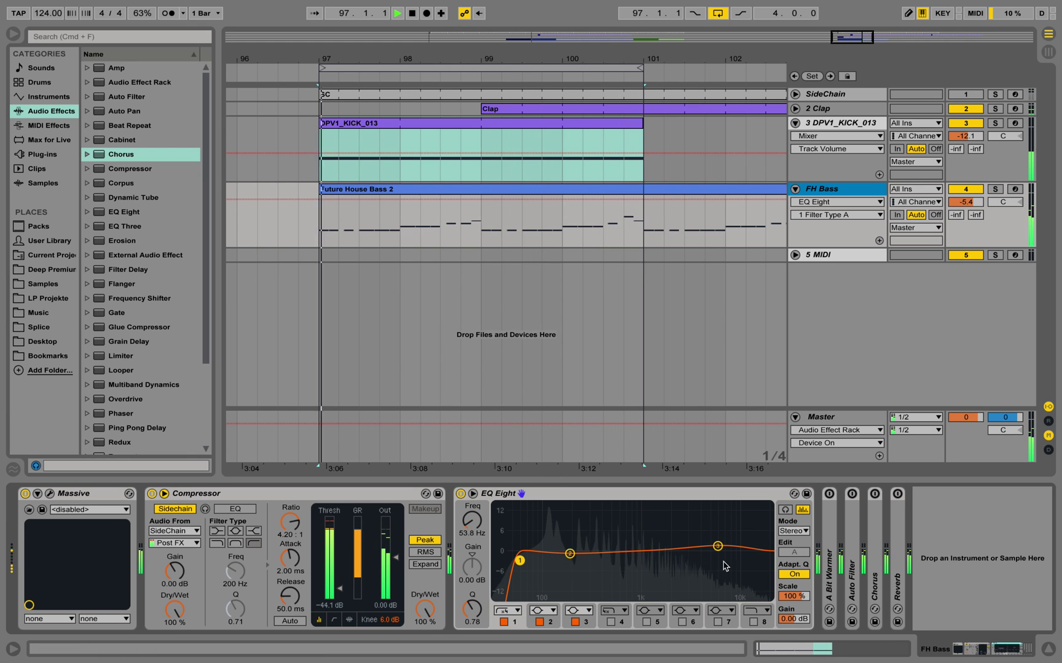
key("space")
Step: Unfold and enable the A Bit Warmer Saturator on FH Bass, then audition the warmed bass
scroll(123, 360, "down", 5)
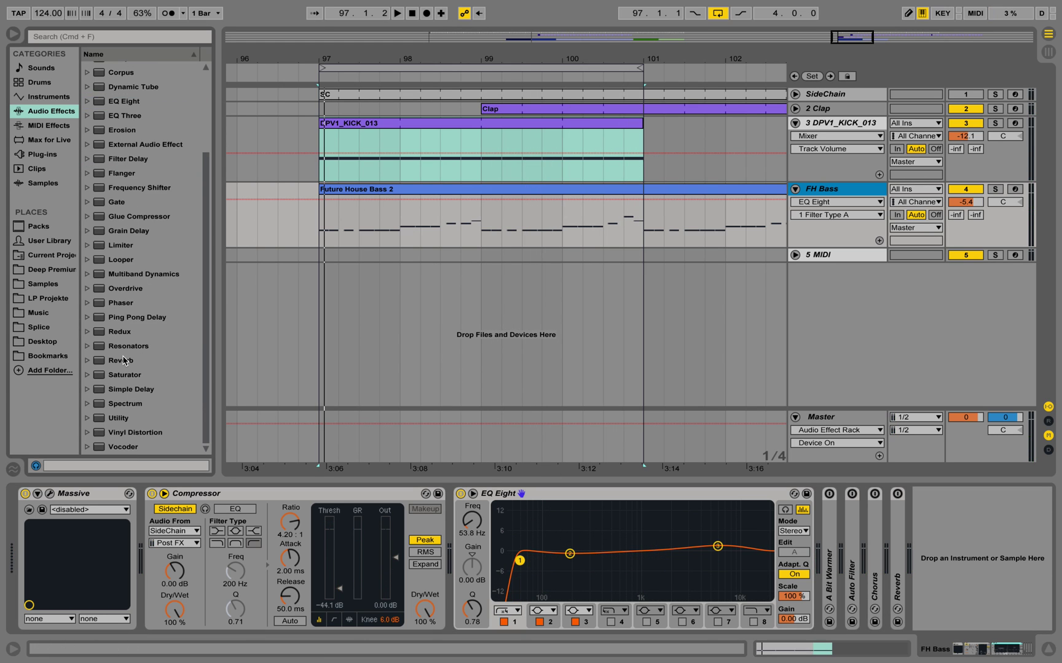
left_click(122, 378)
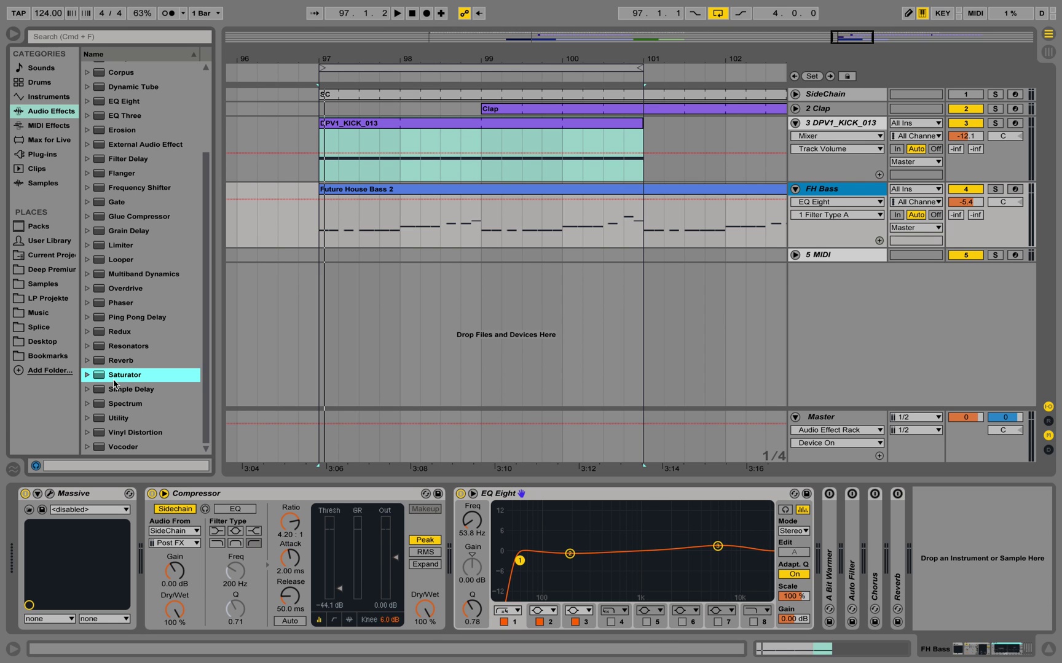
left_click(89, 374)
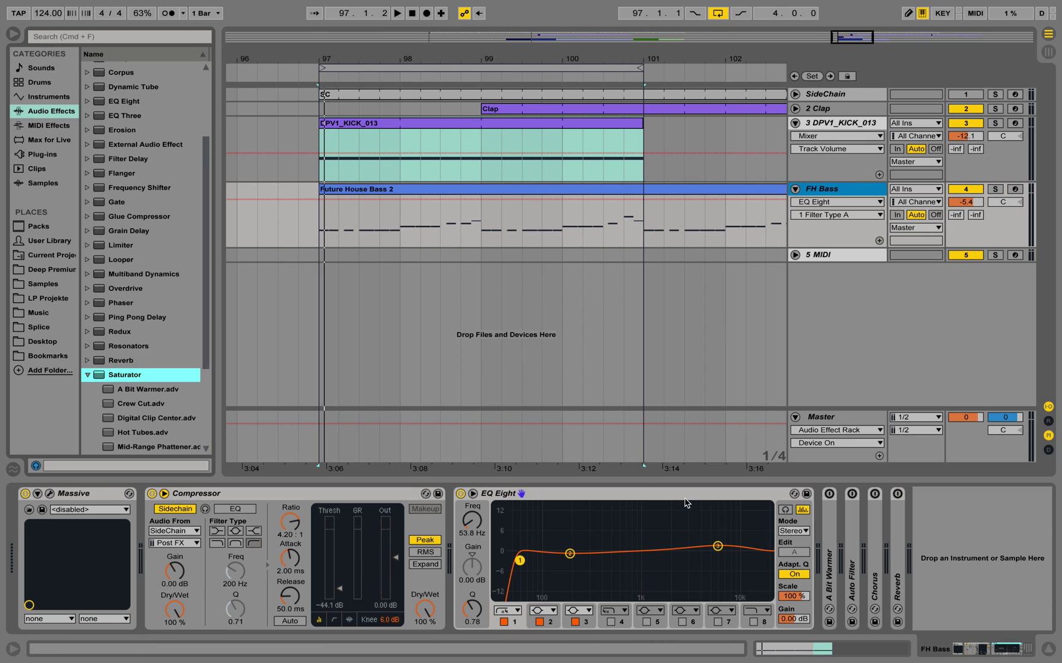
double_click(826, 545)
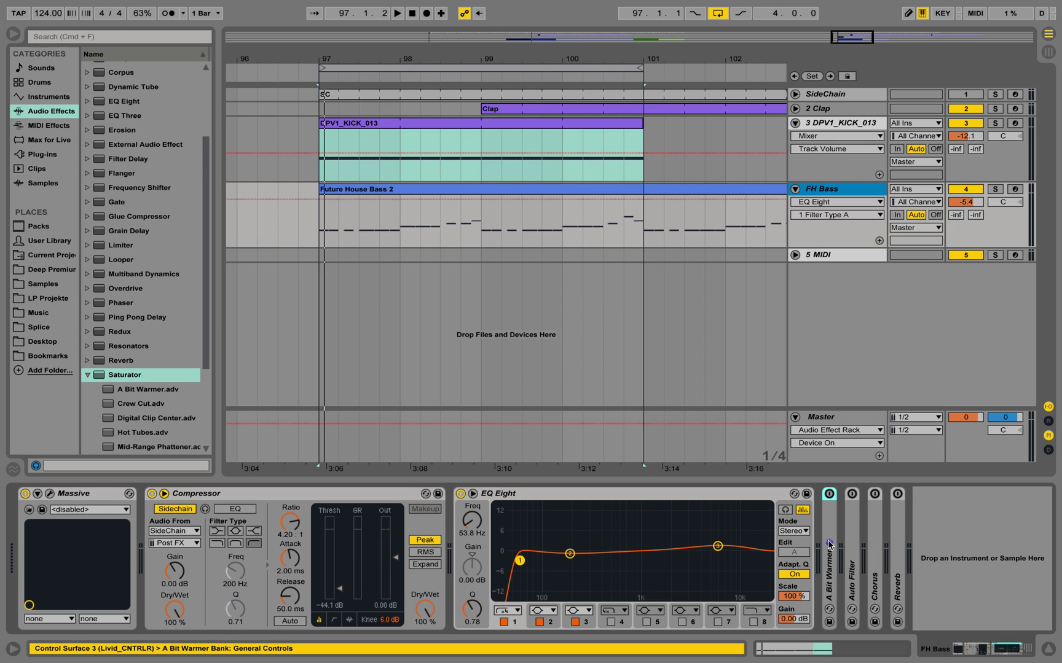
left_click(828, 495)
key("space")
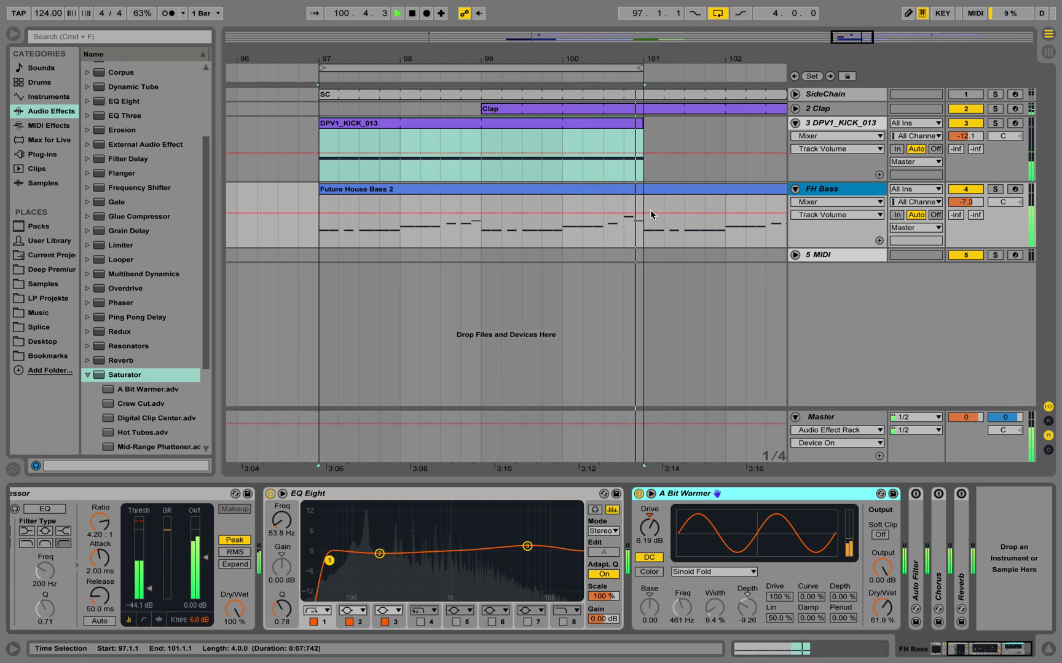
key("space")
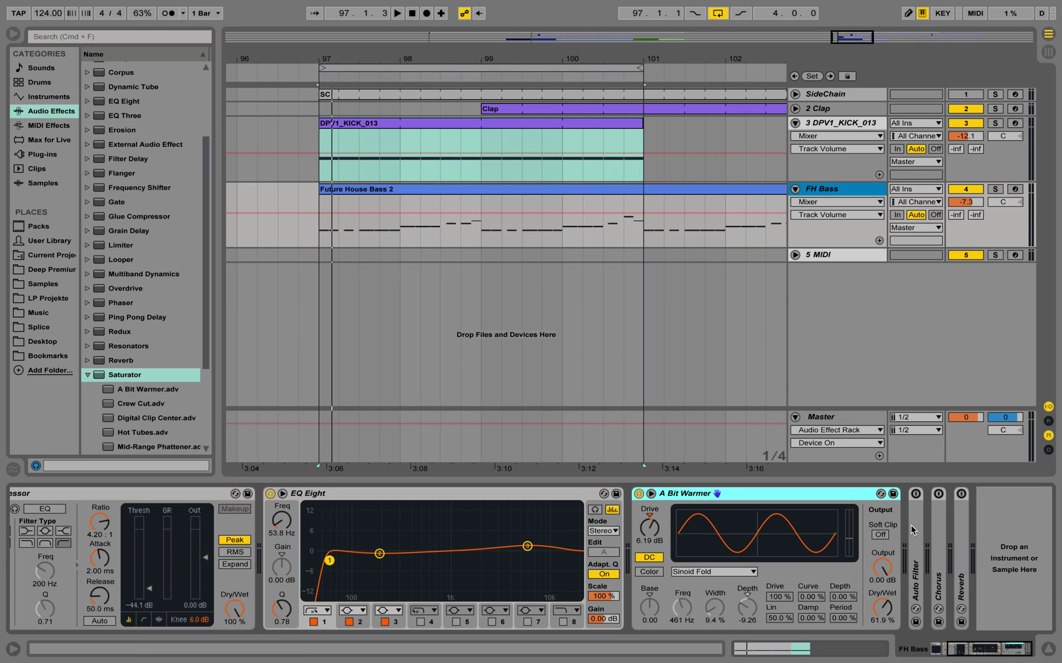
Step: Audition a low-pass sweep on the FH Bass Auto Filter, then switch it off at 19.9 kHz, Q 0.76
double_click(914, 530)
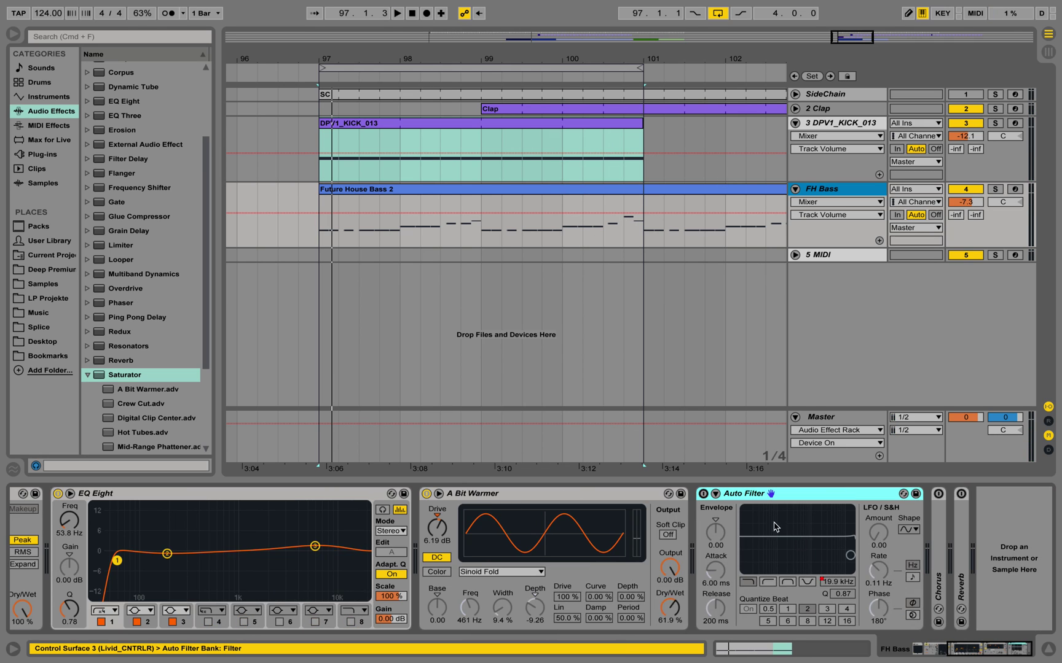
left_click(704, 494)
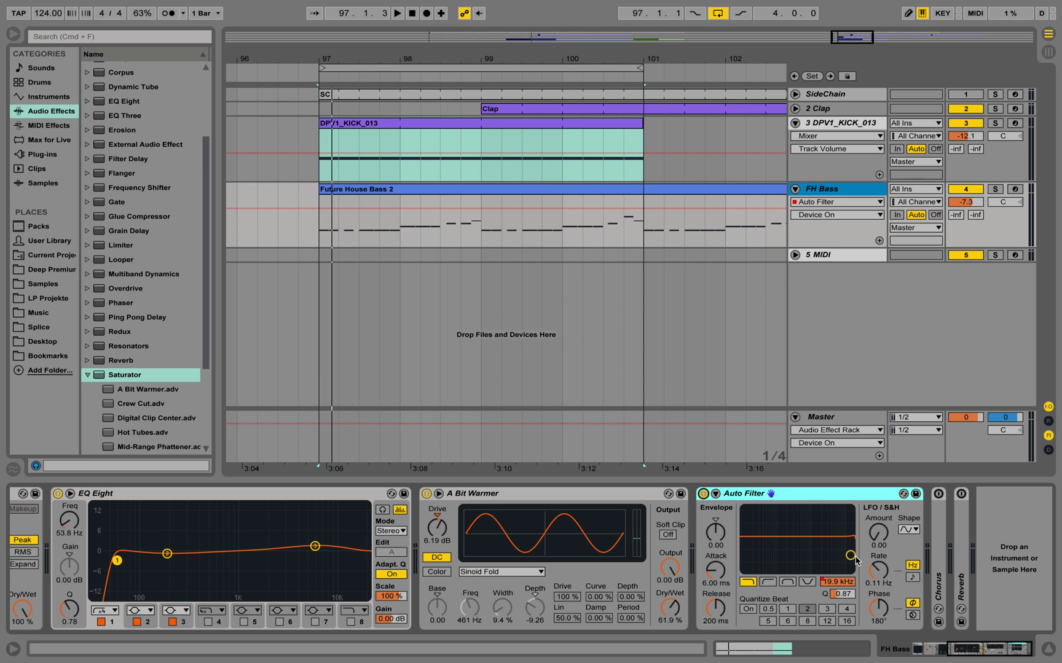
key("space")
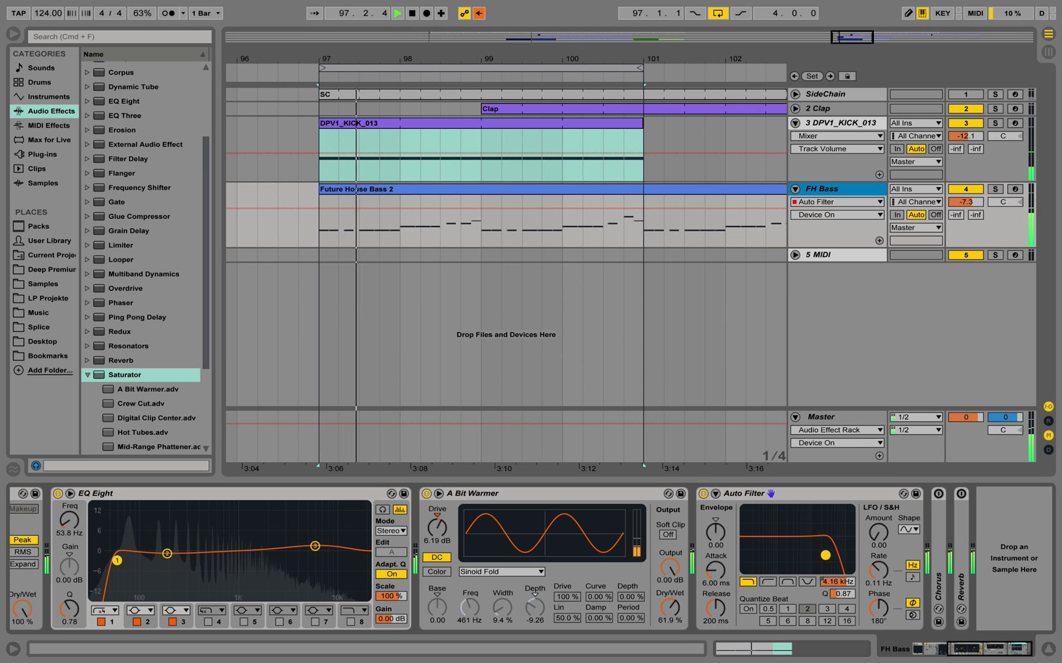
mouse_move(850, 556)
left_mouse_down()
mouse_move(799, 552)
mouse_move(851, 557)
left_mouse_up()
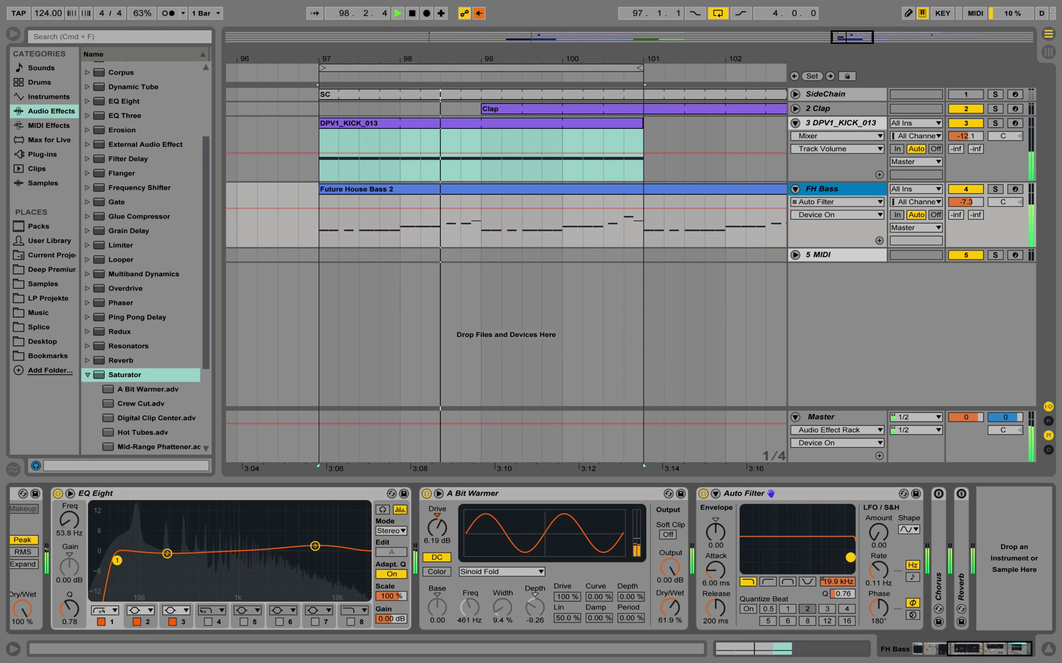
key("space")
left_click(703, 494)
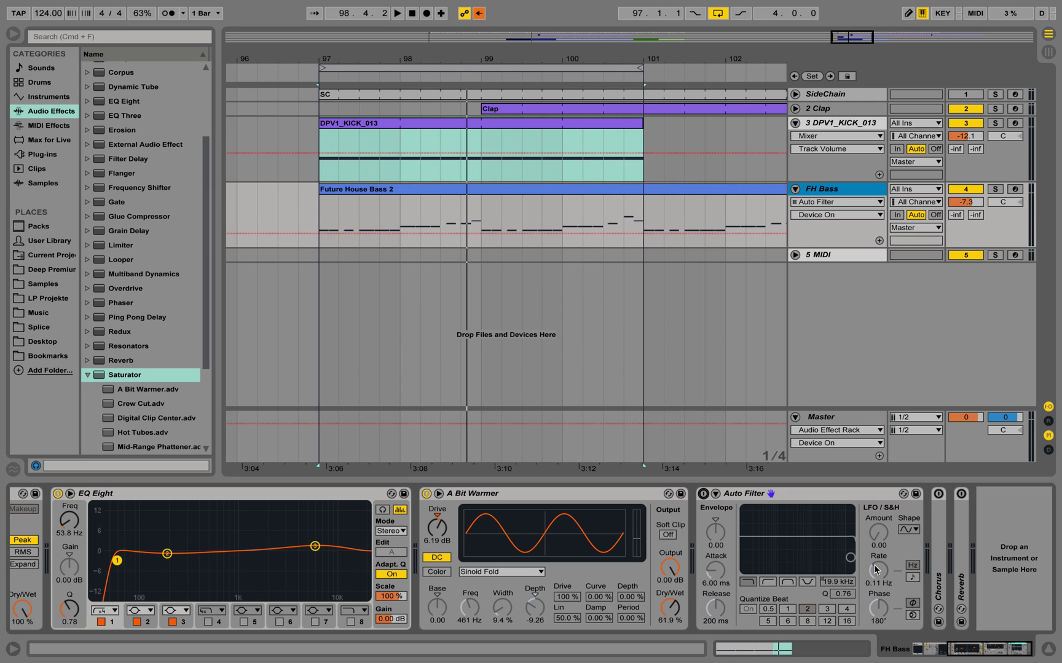
Step: Duplicate the FH Bass track, creating a second layer with its own Future House Bass 2 clip
right_click(833, 193)
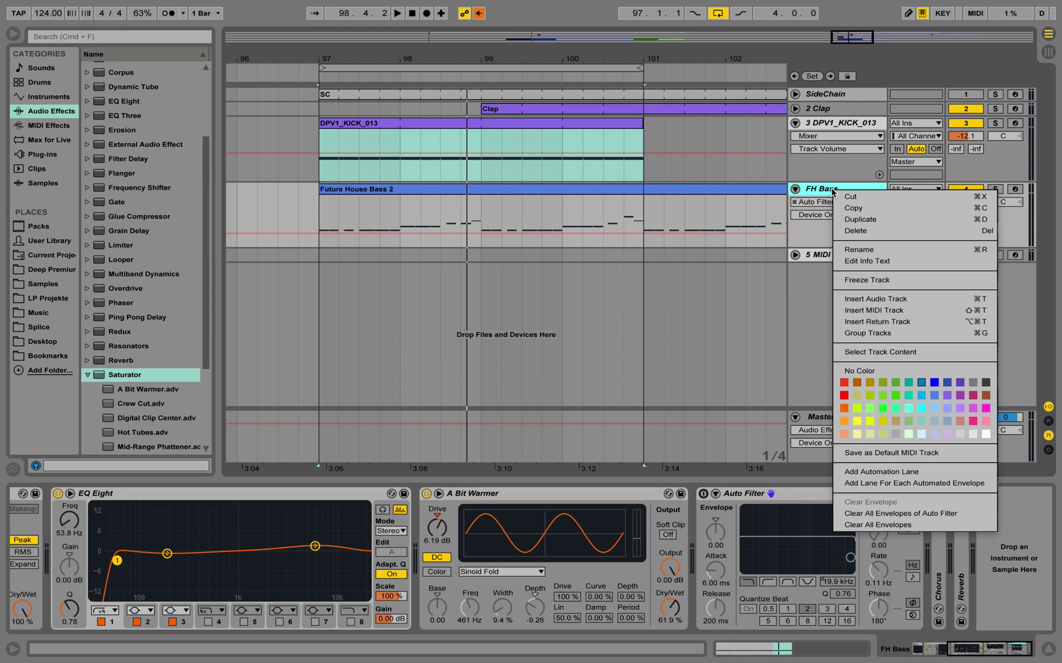
left_click(866, 223)
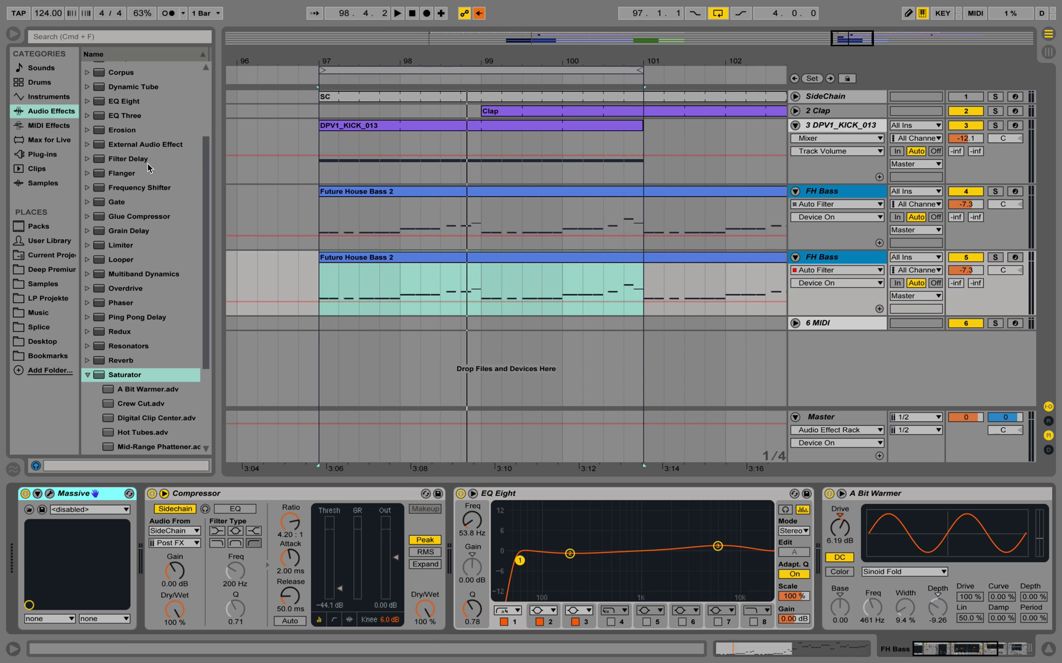
Step: Add a Pitch MIDI effect to the duplicated bass layer and set it to +7 st
left_click(59, 126)
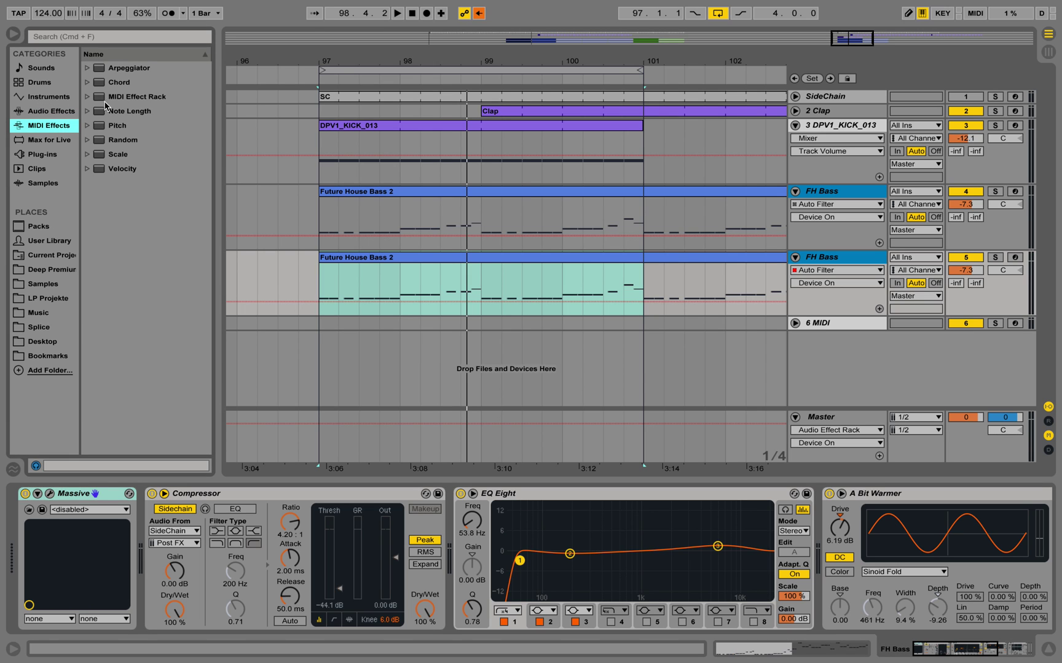
mouse_move(115, 128)
left_mouse_down()
mouse_move(30, 437)
mouse_move(18, 556)
left_mouse_up()
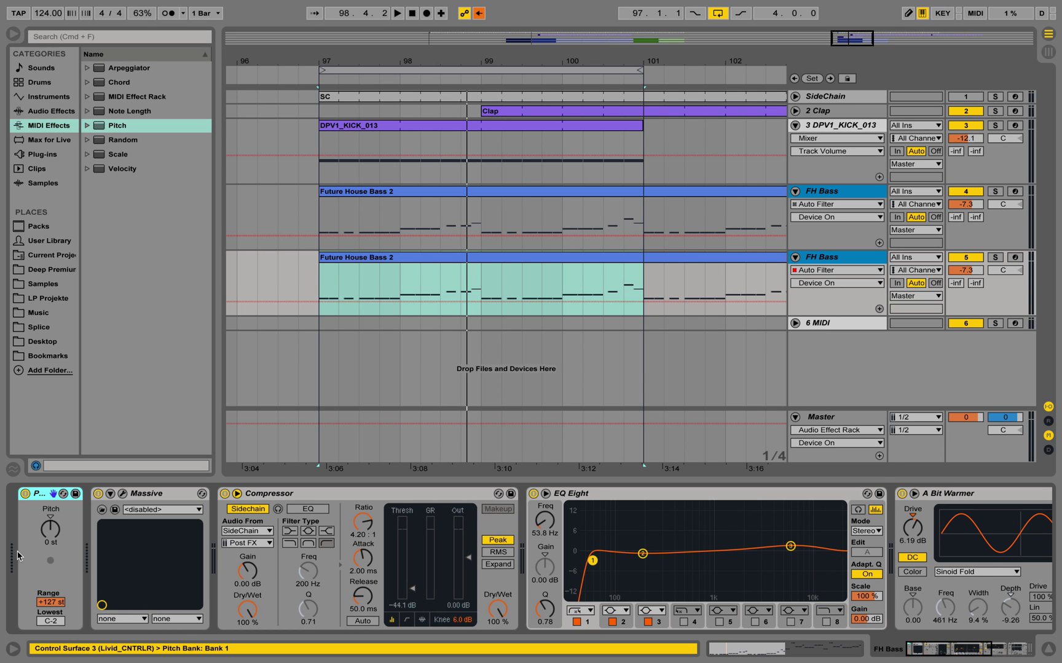
left_click(53, 542)
left_click(49, 549)
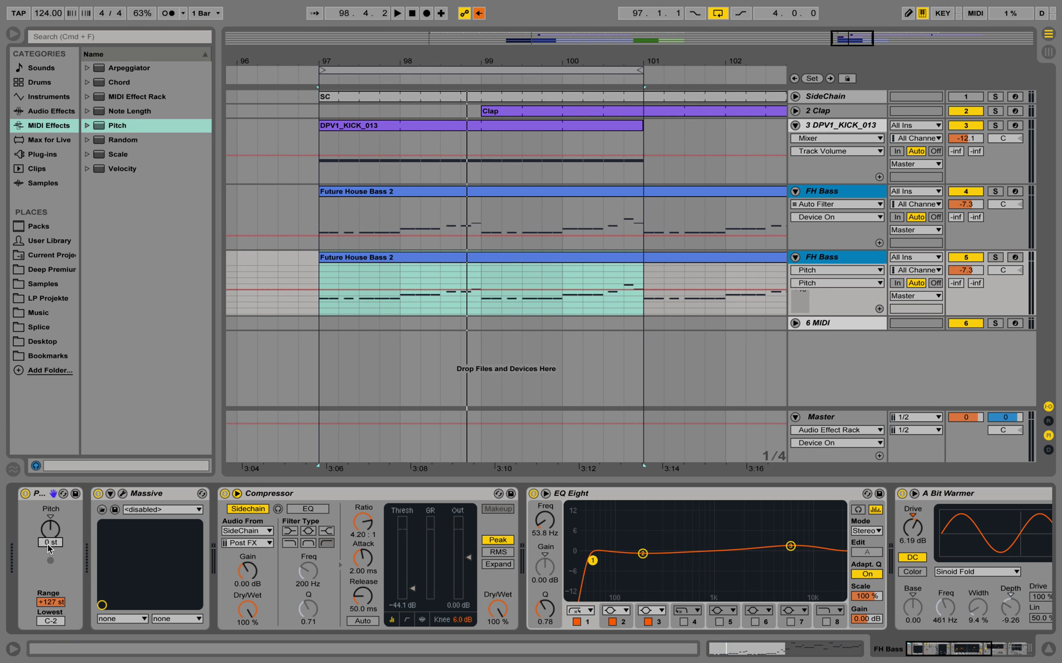
type("7")
key("Return")
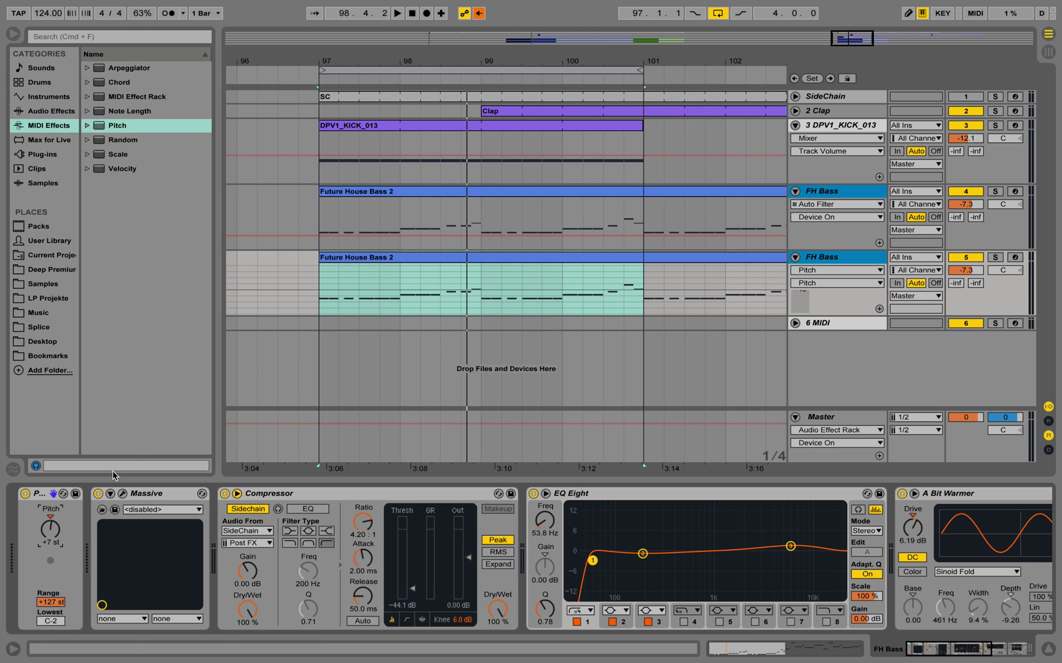
Step: Raise the layer's EQ Eight low cut to about 158 Hz while auditioning playback
key("space")
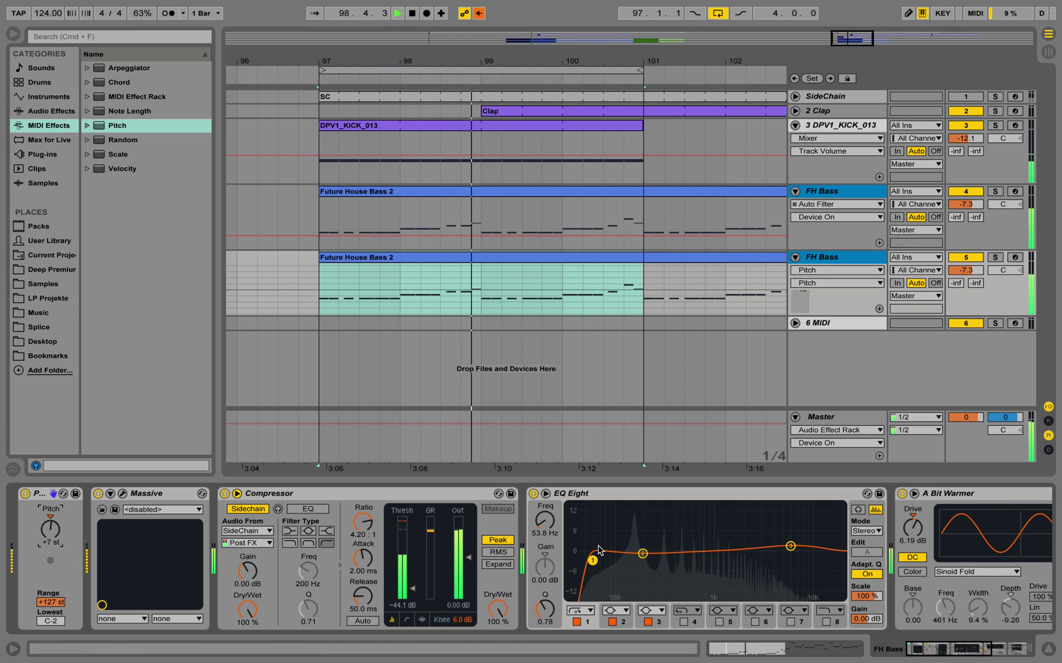
key("space")
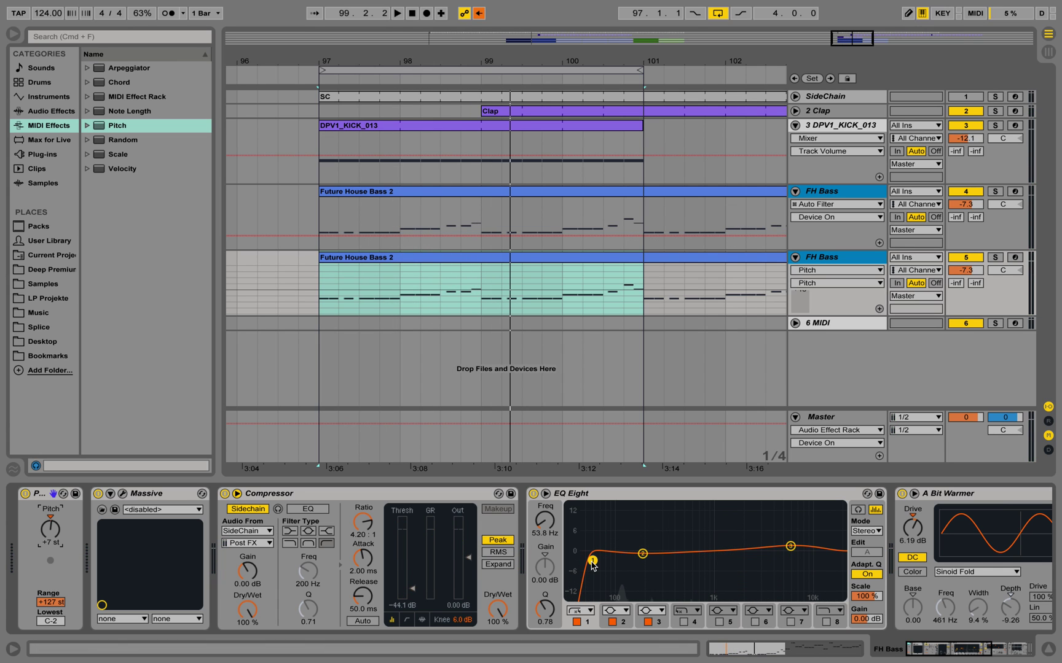
left_click_drag(592, 560, 646, 558)
key("space")
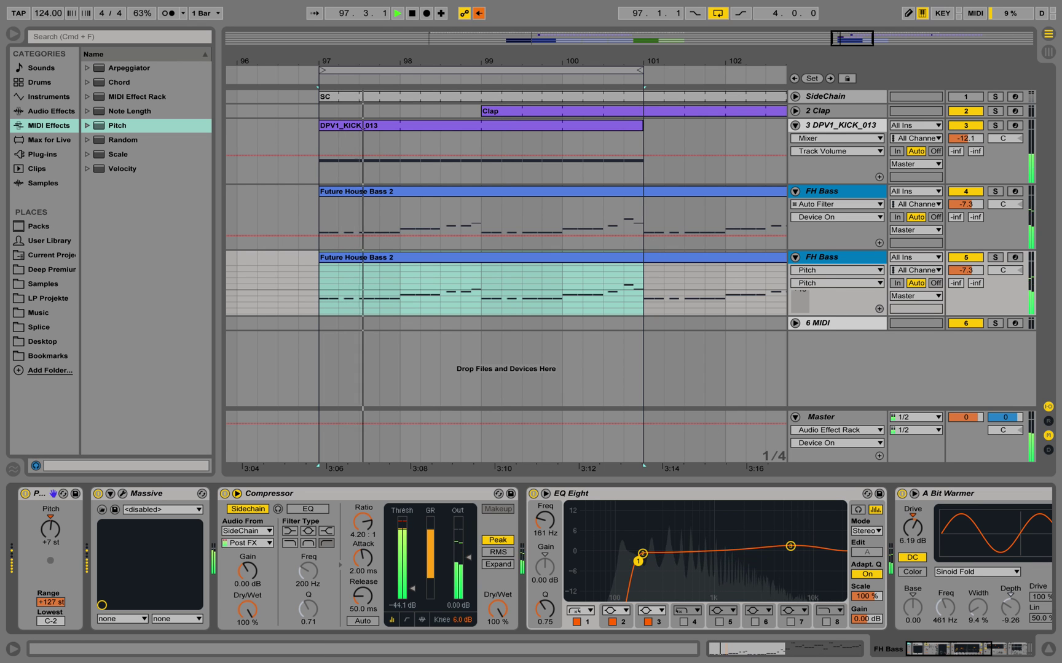
scroll(531, 559, "right", 5)
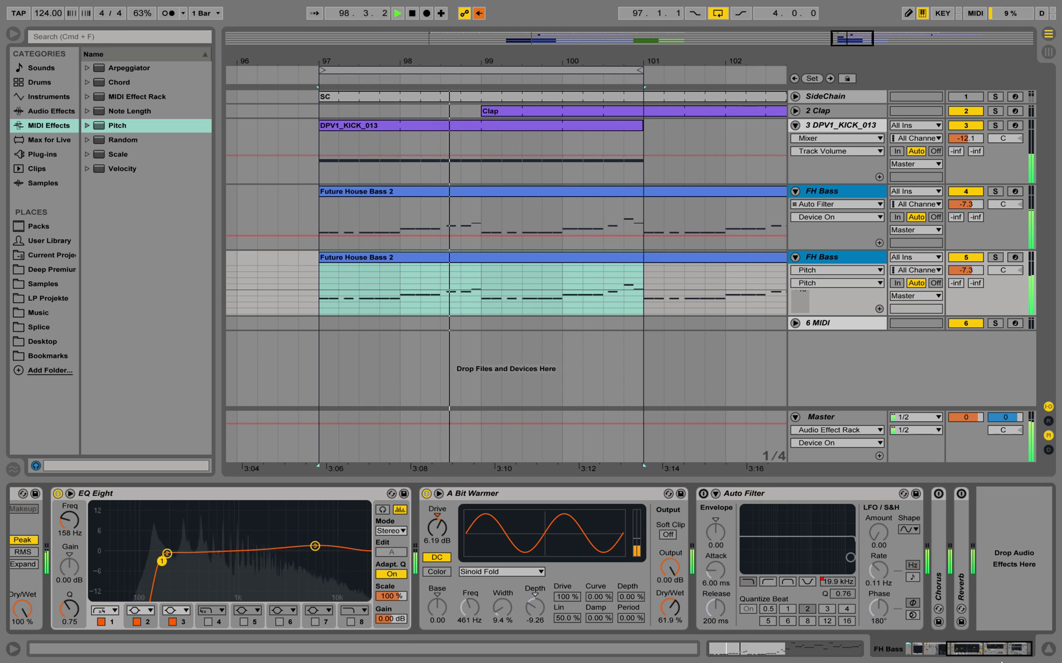
key("space")
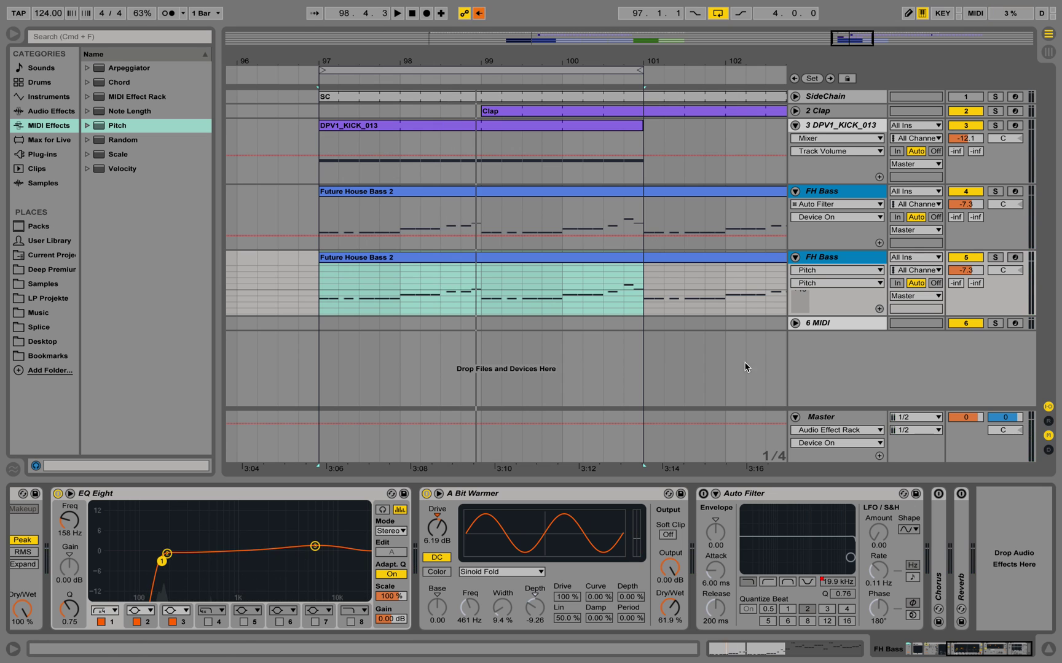
Step: Add a Chorus effect to the end of the second FH Bass layer's chain
left_click(50, 111)
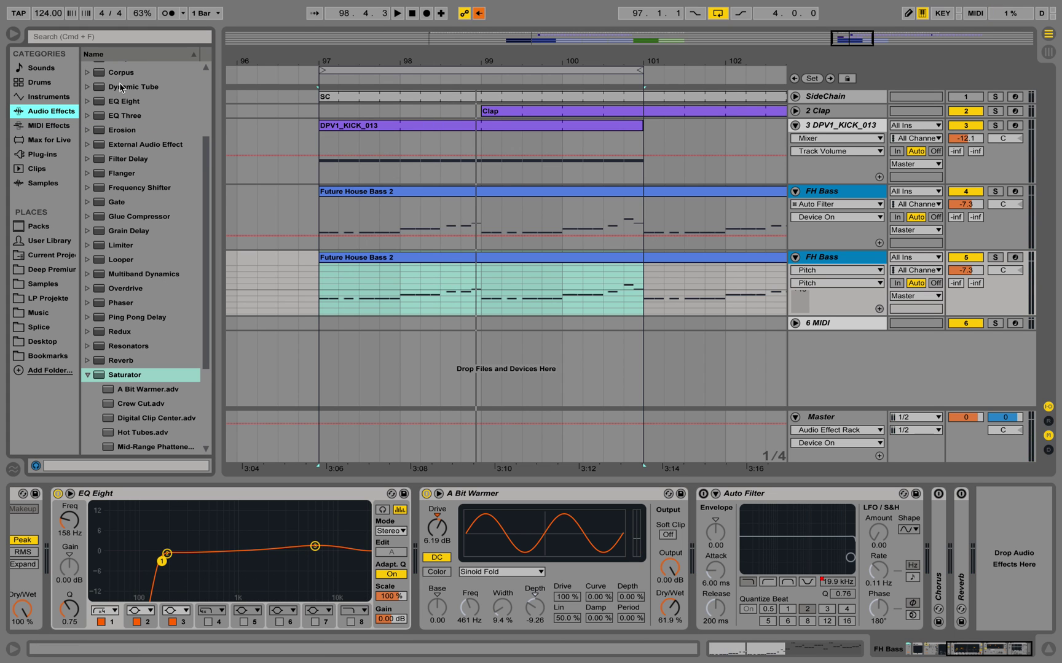
scroll(114, 127, "up", 5)
left_click(127, 159)
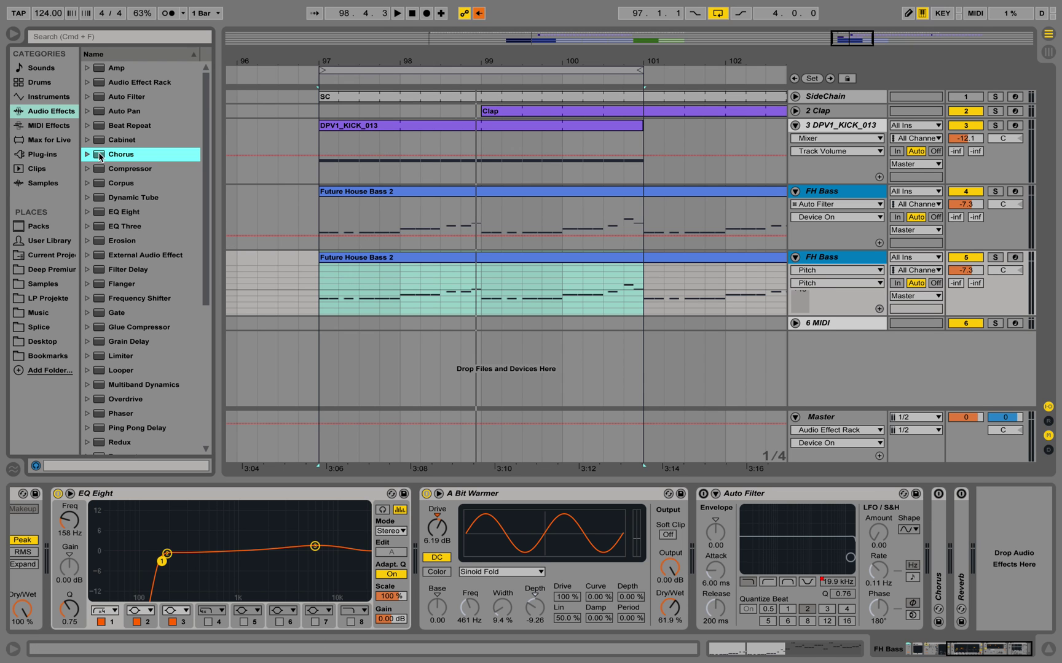
left_click_drag(100, 157, 946, 511)
Step: Solo the second FH Bass layer and audition Chorus dry/wet settings, settling at 50%
key("space")
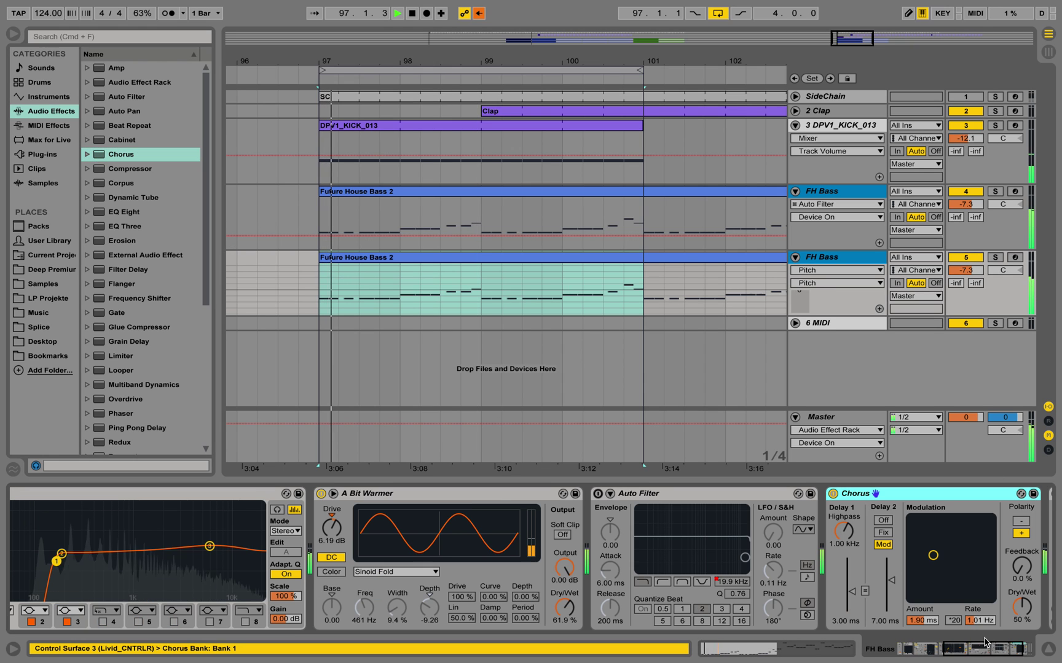
left_click(994, 258)
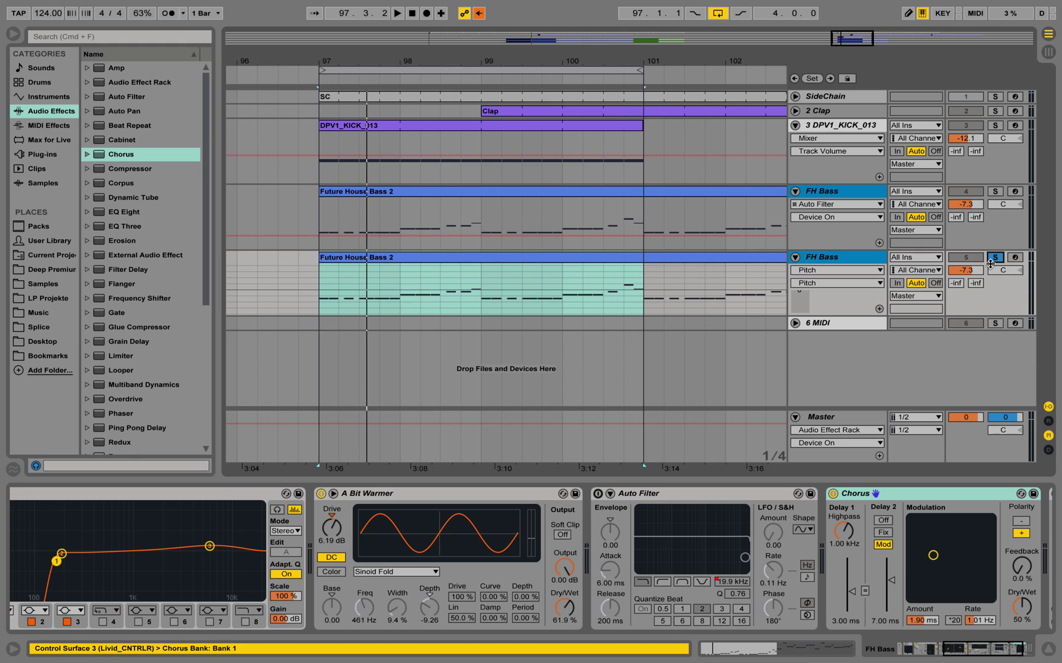
left_click_drag(1022, 605, 1022, 633)
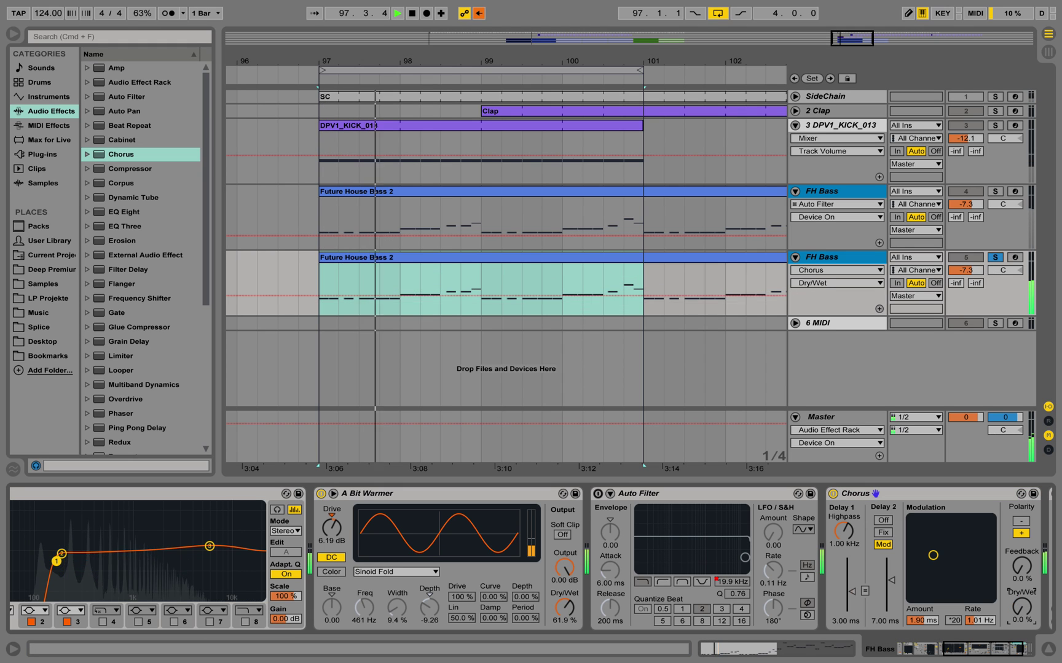
key("space")
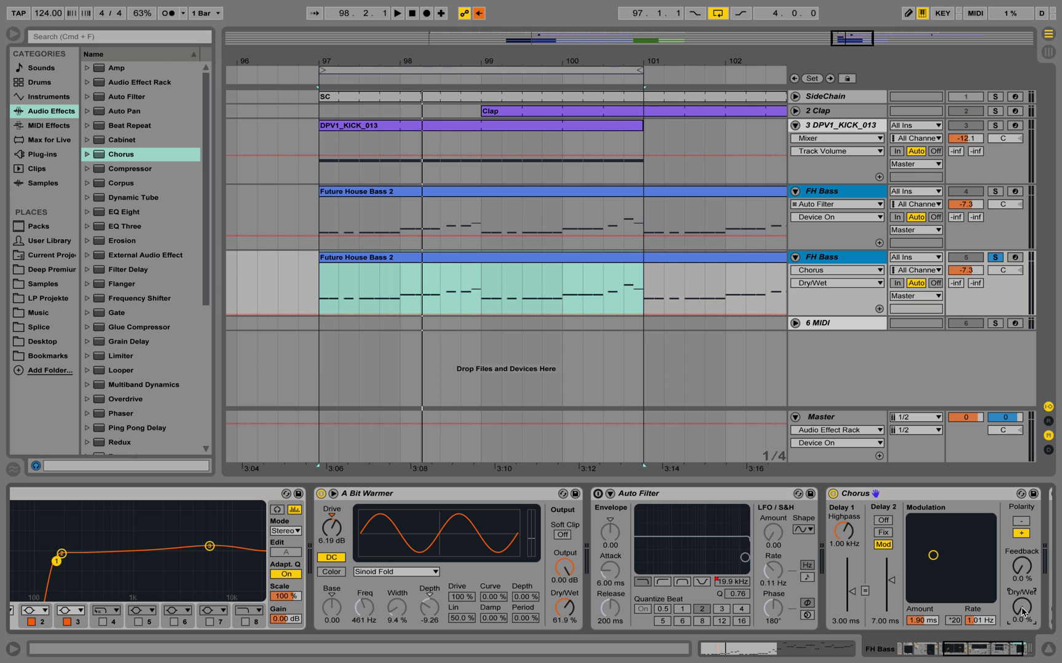
key("space")
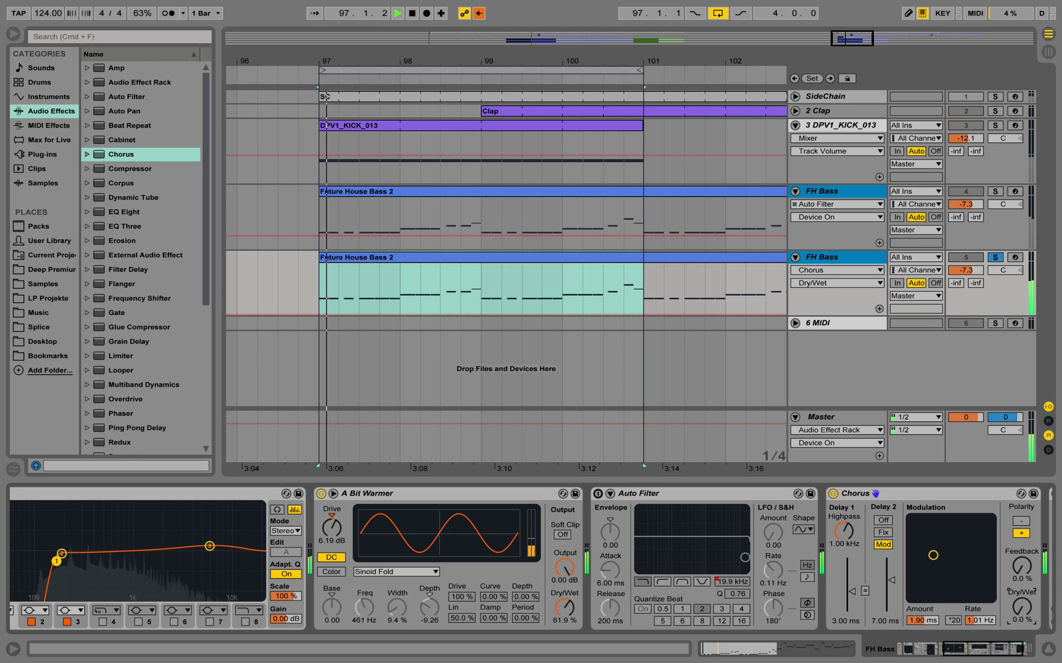
left_click_drag(1021, 608, 1022, 581)
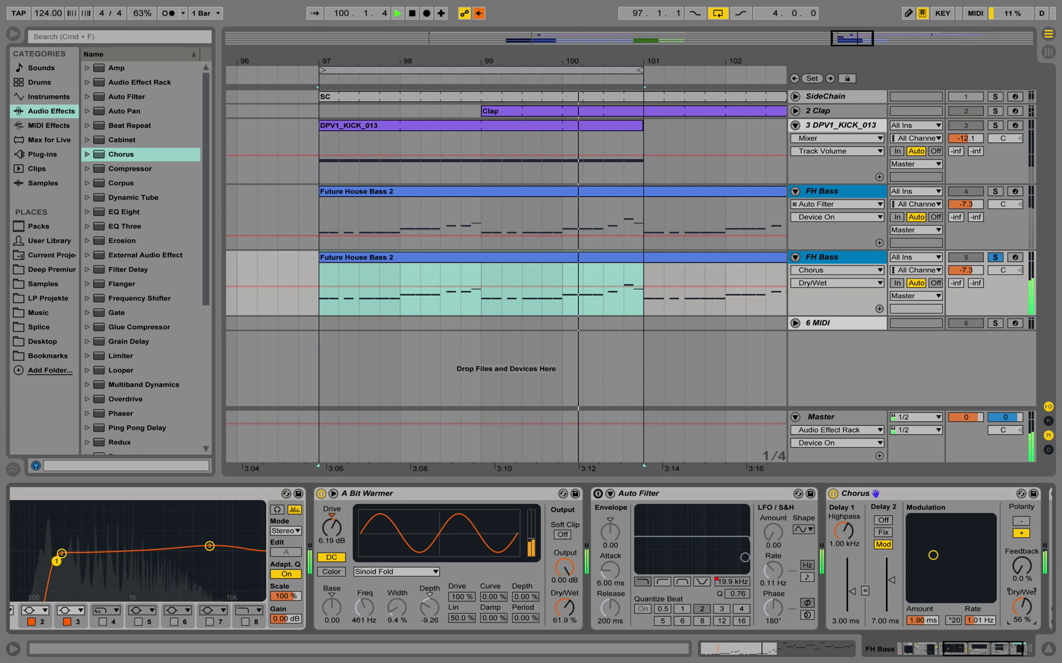
Step: Unsolo the second FH Bass layer and raise its volume to about -4.7 dB
left_click(995, 257)
left_click_drag(981, 276, 981, 260)
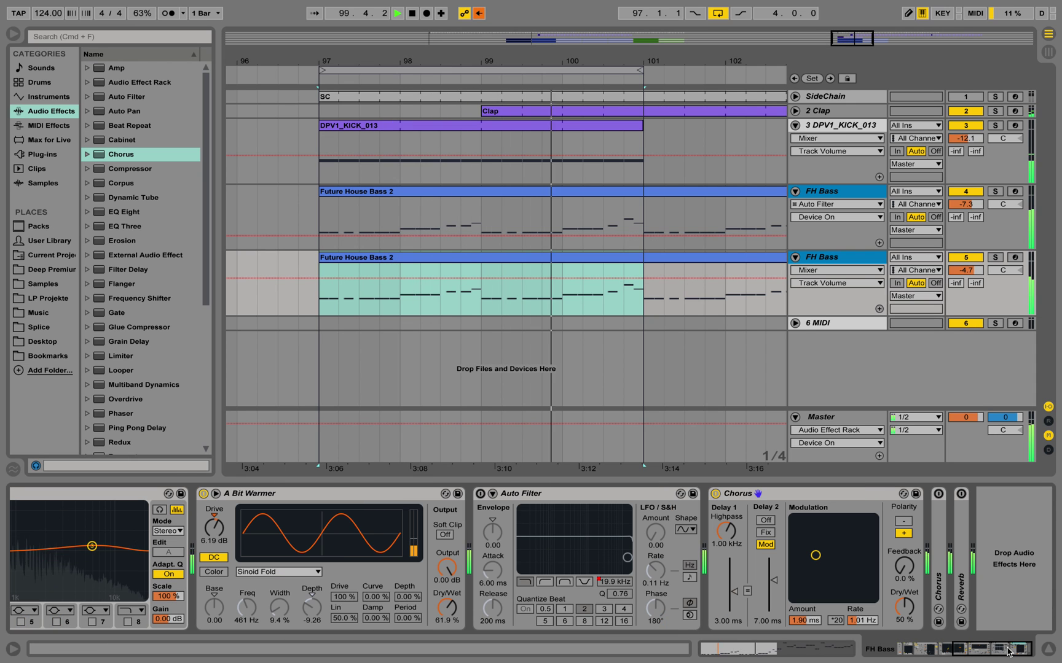
left_click_drag(983, 651, 1008, 654)
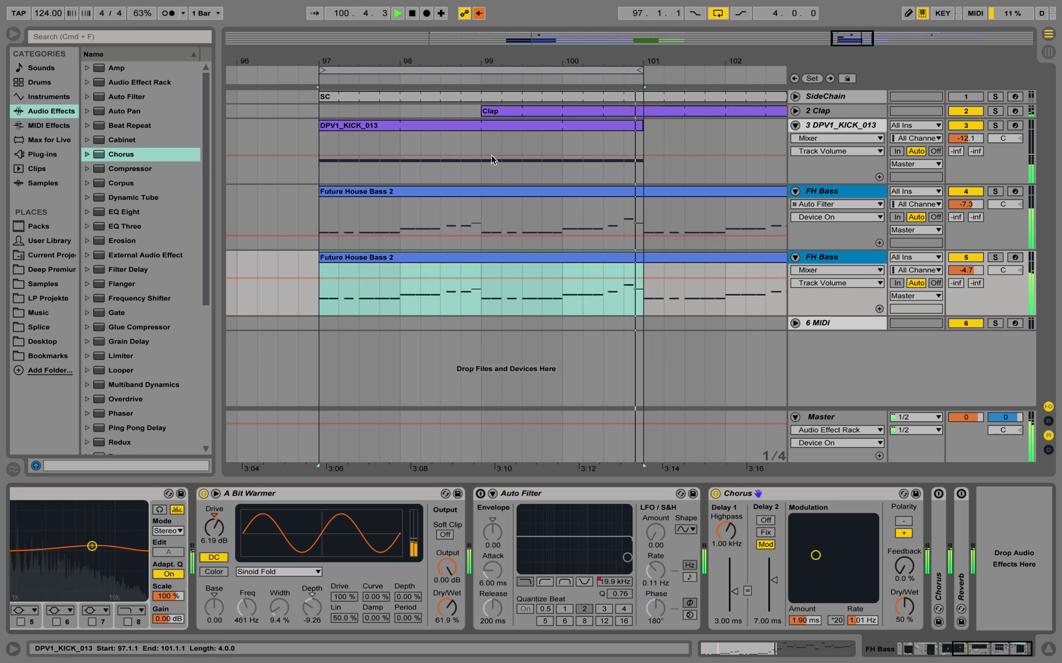
key("space")
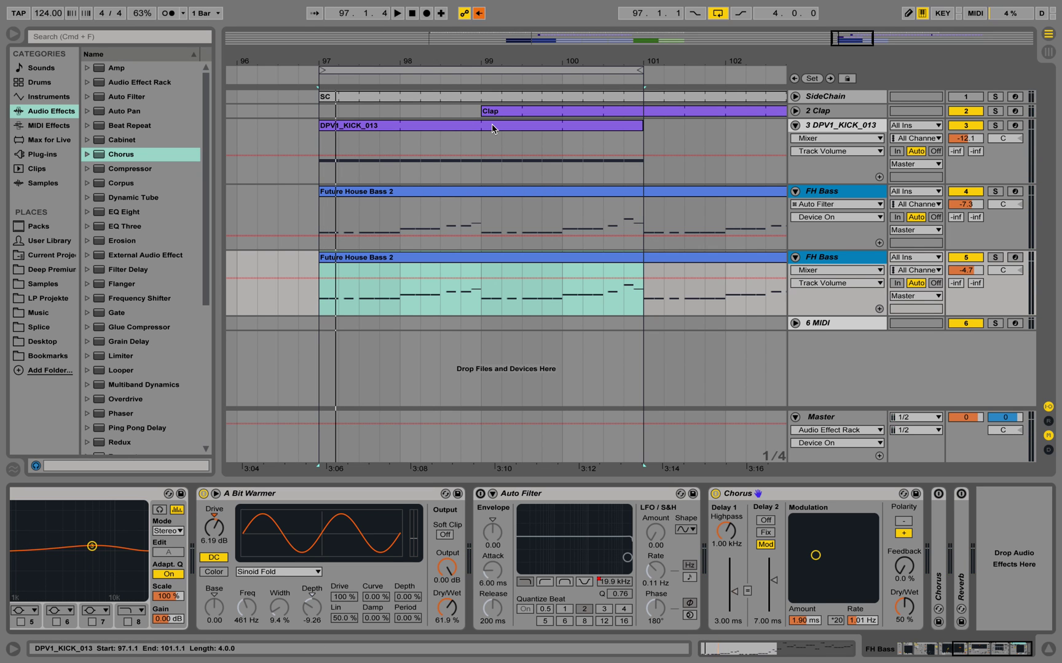
Step: Duplicate the first FH Bass track to create a third bass track
left_click(825, 265)
left_click(815, 191)
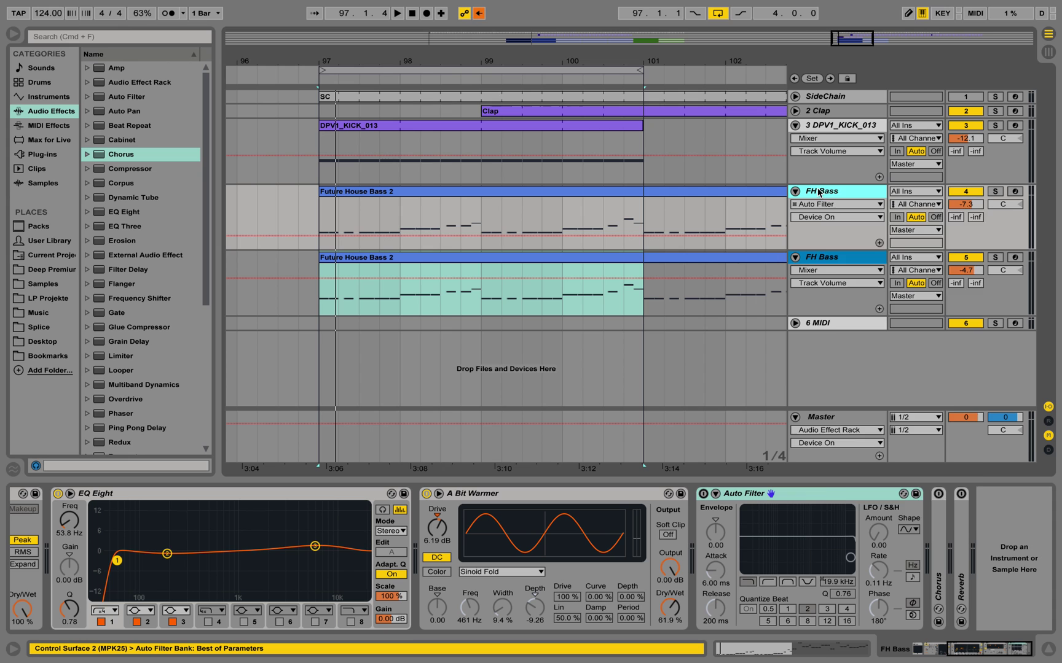
right_click(816, 192)
left_click(930, 221)
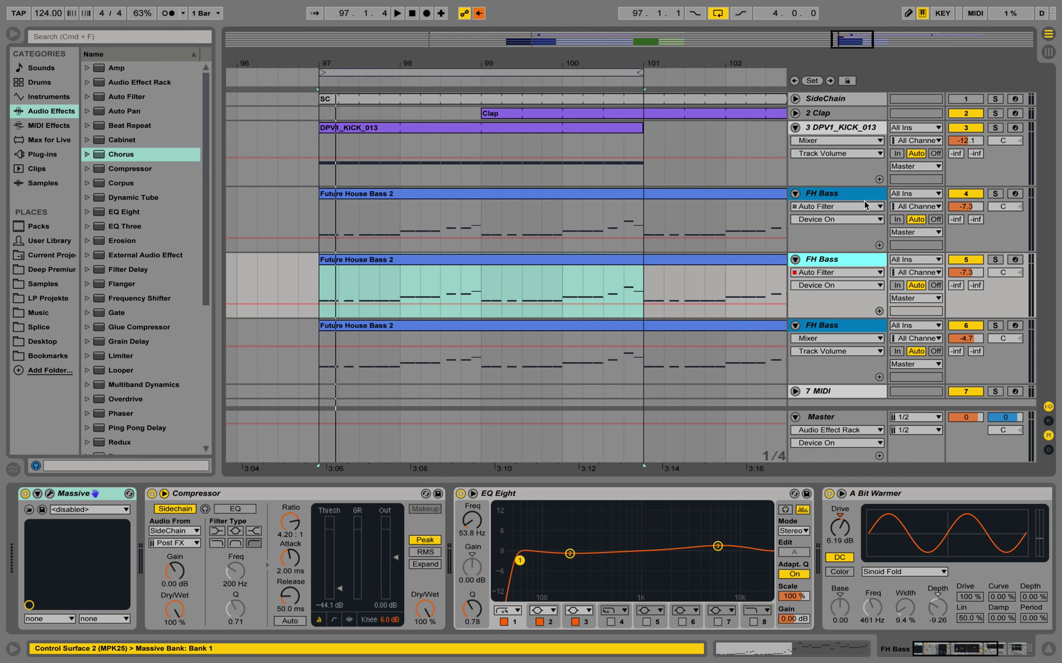
Step: Rename the duplicated bass track to 'FH Bass Sub'
right_click(831, 264)
left_click(869, 317)
key("Right")
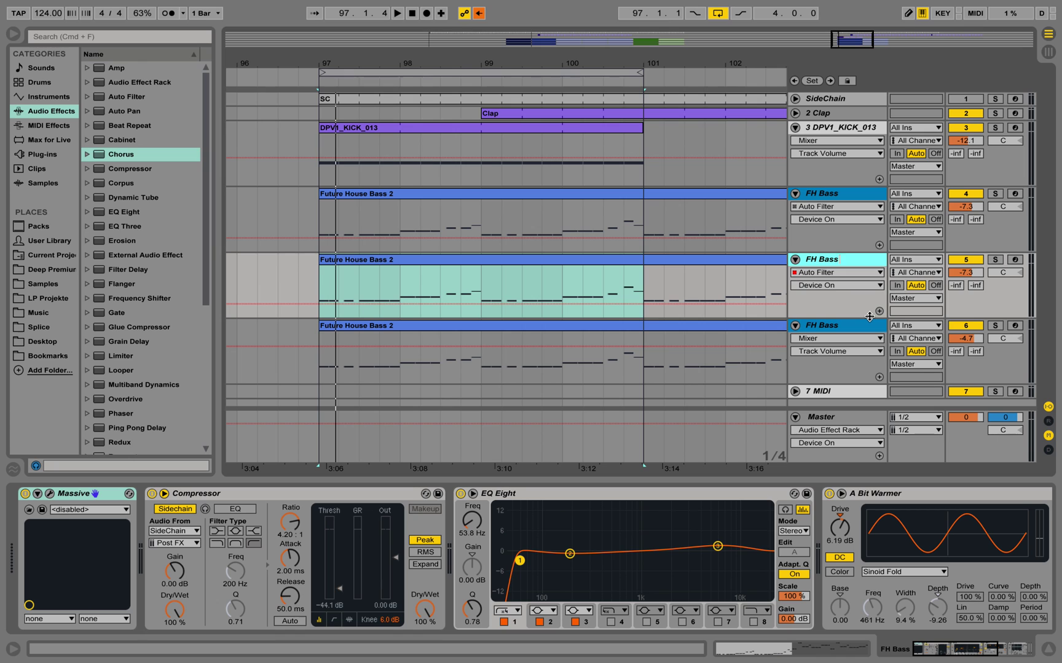
type("Sub")
key("Return")
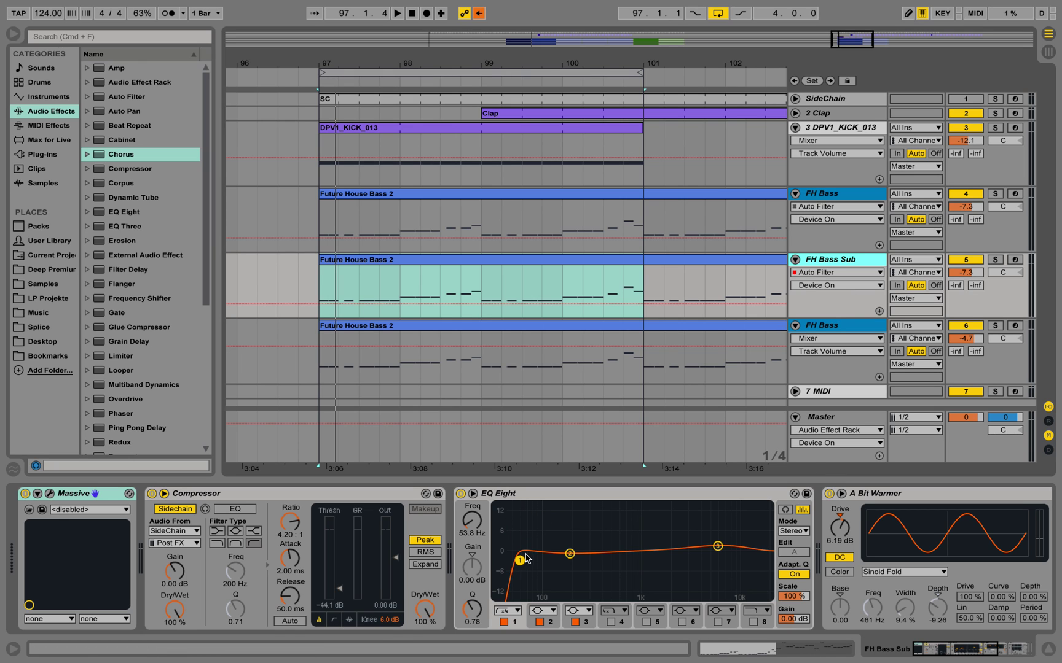
Step: Disable the EQ Eight low cut band and A Bit Warmer, then fold the devices
left_click_drag(521, 560, 496, 560)
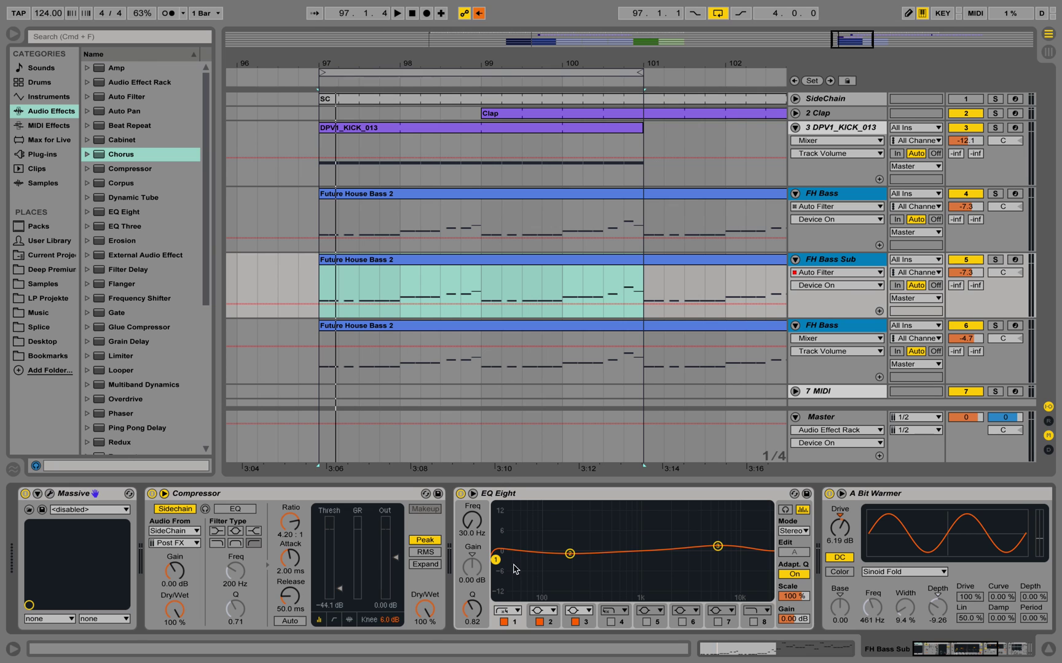
left_click(504, 622)
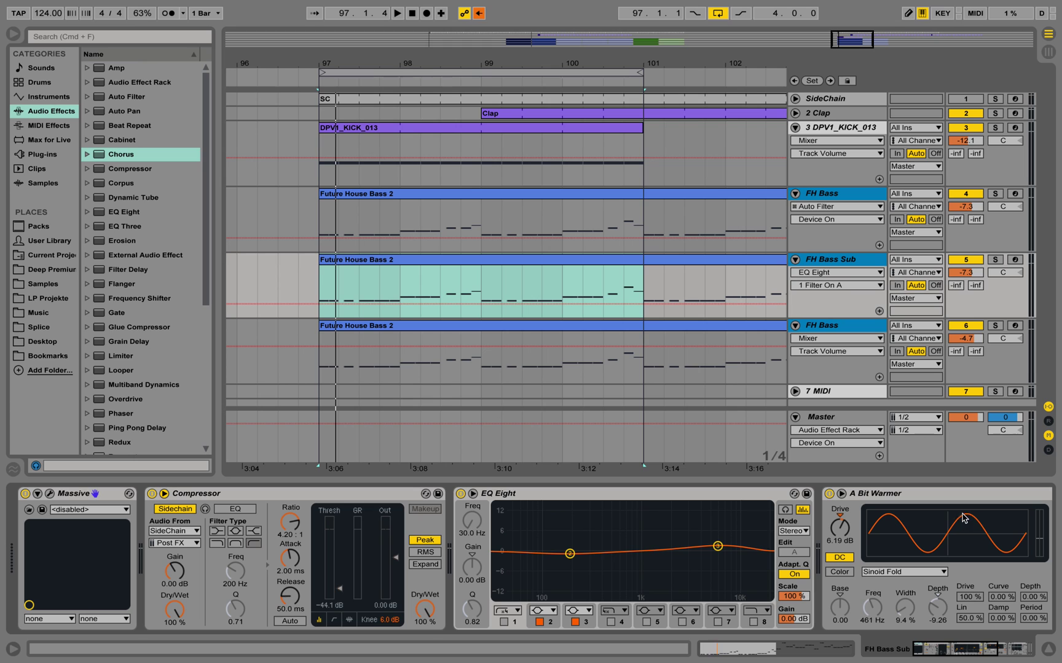
left_click(887, 495)
key("0")
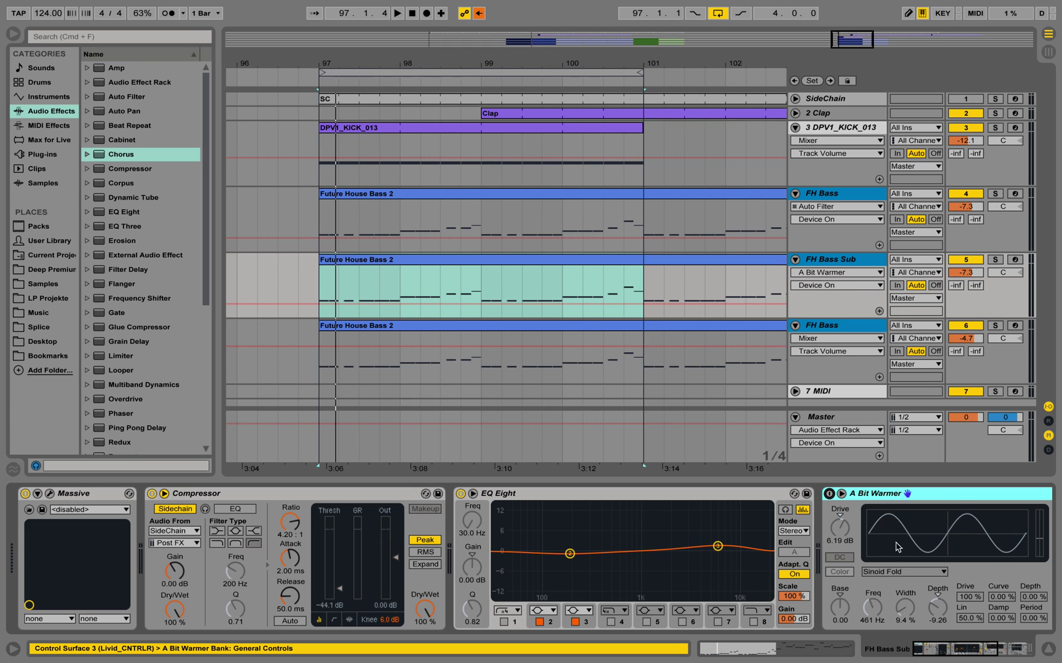
double_click(953, 495)
double_click(884, 495)
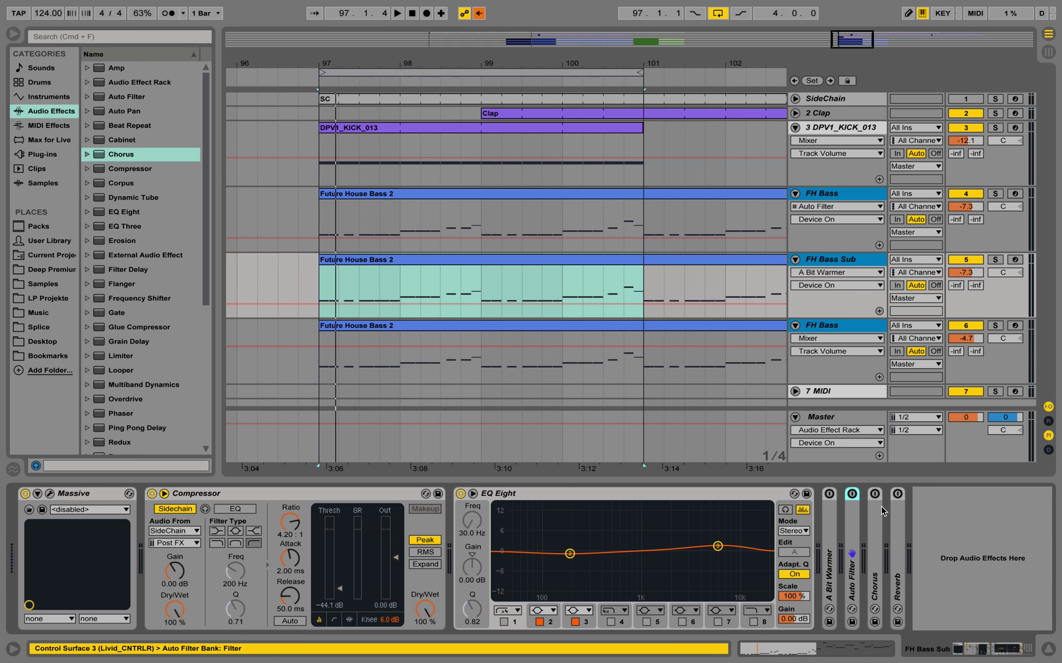
Step: Start a new blank sound in FH Bass Sub's Massive and solo the track
left_click(50, 493)
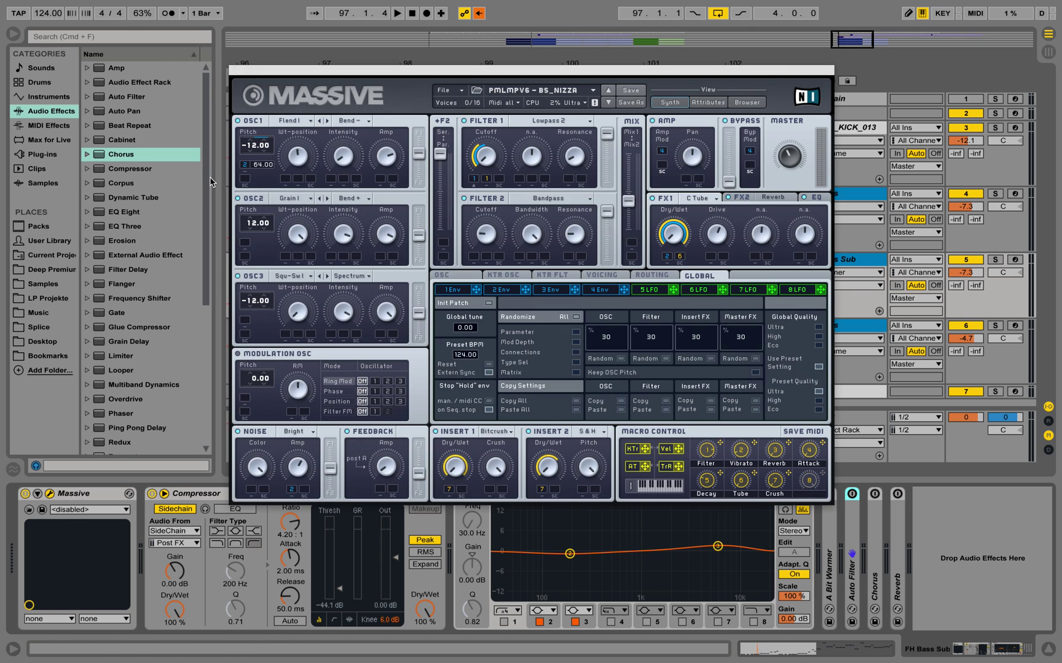
left_click(445, 92)
left_click(454, 91)
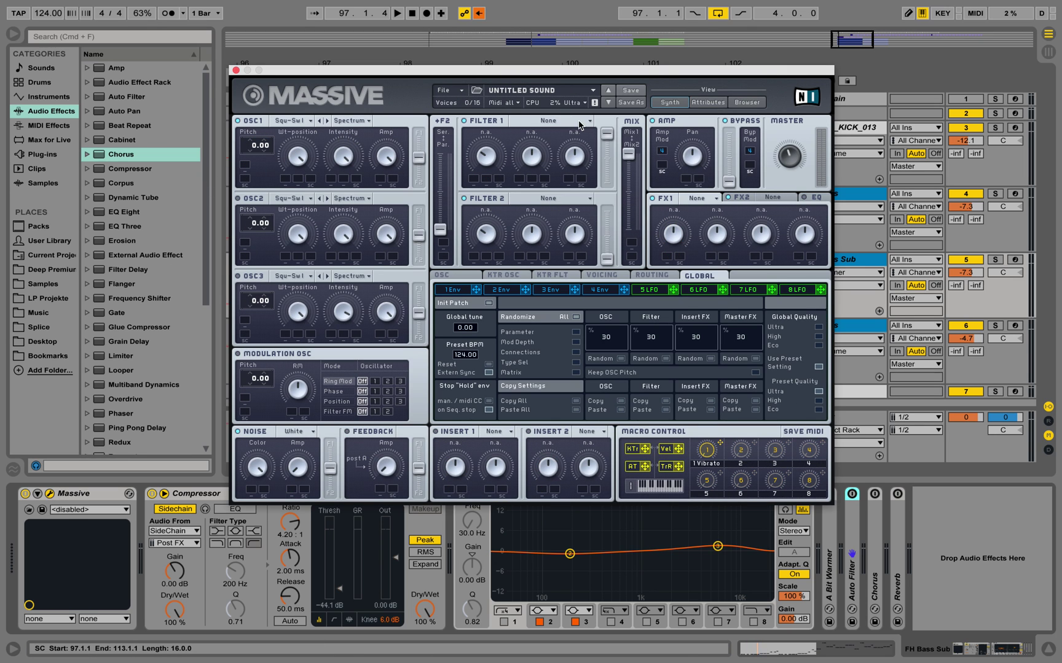
left_click(996, 260)
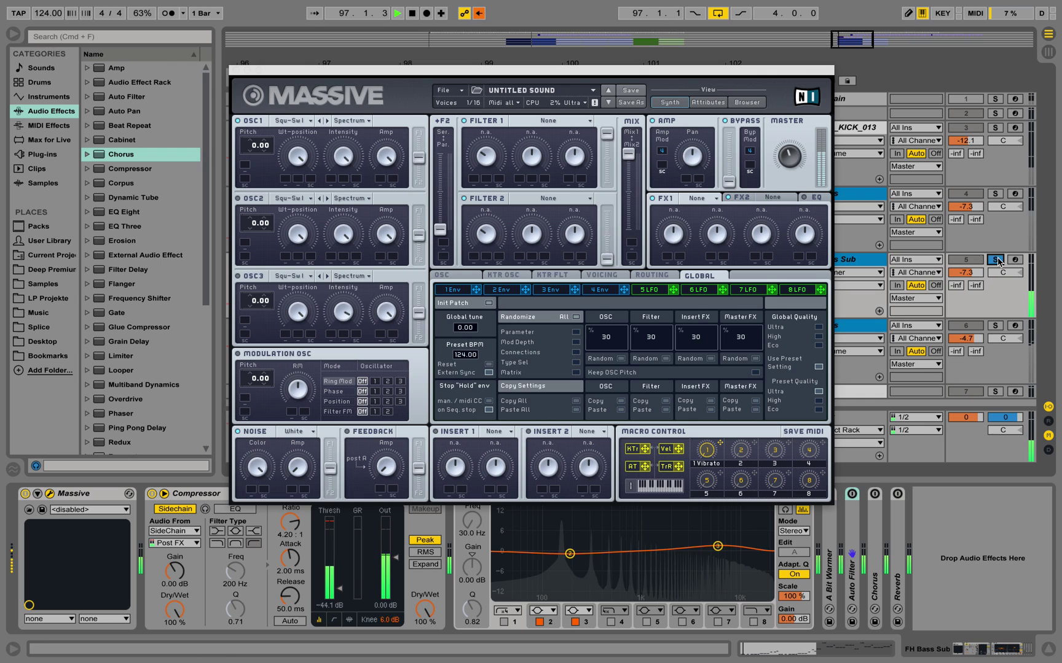
Step: Pitch oscillator 1 to -24 and set both oscillators to the Sin-Square wavetable
left_click_drag(256, 145, 252, 174)
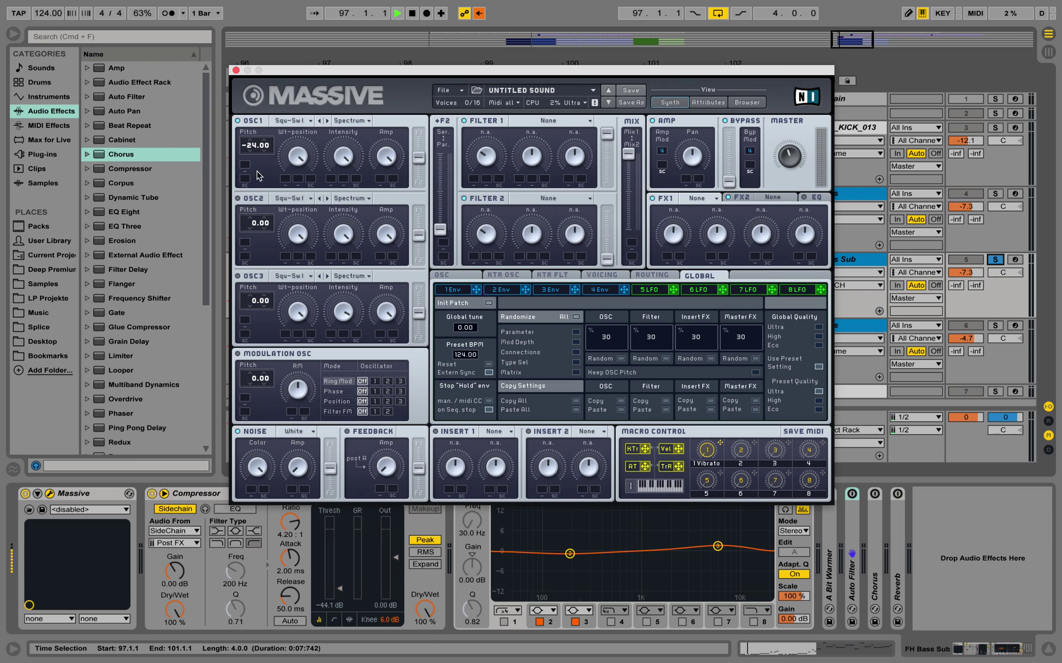
left_click(289, 121)
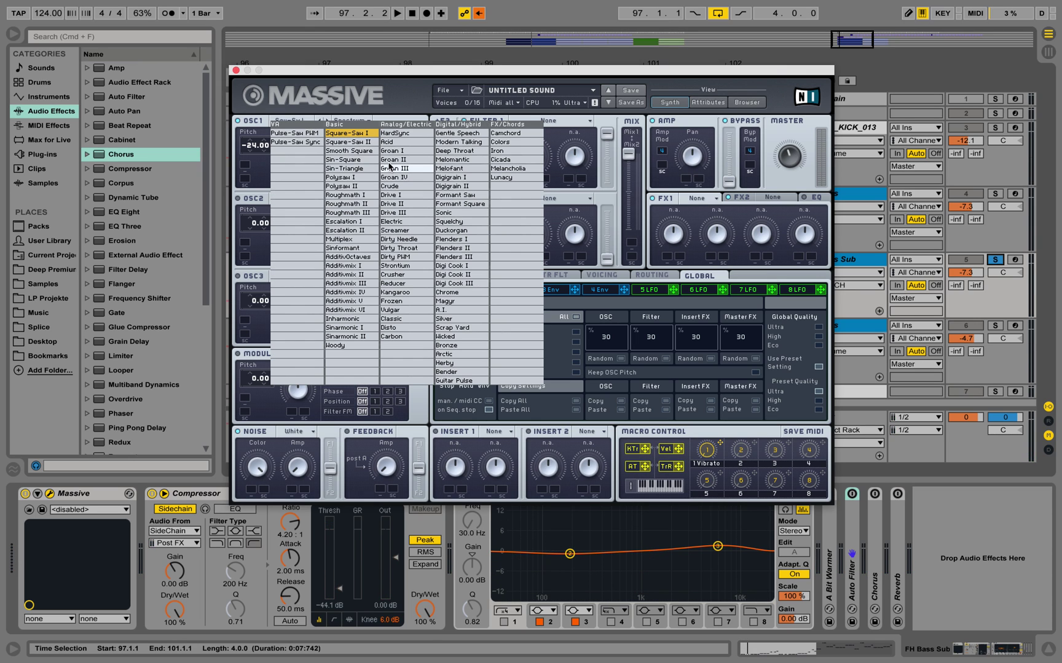
left_click(364, 159)
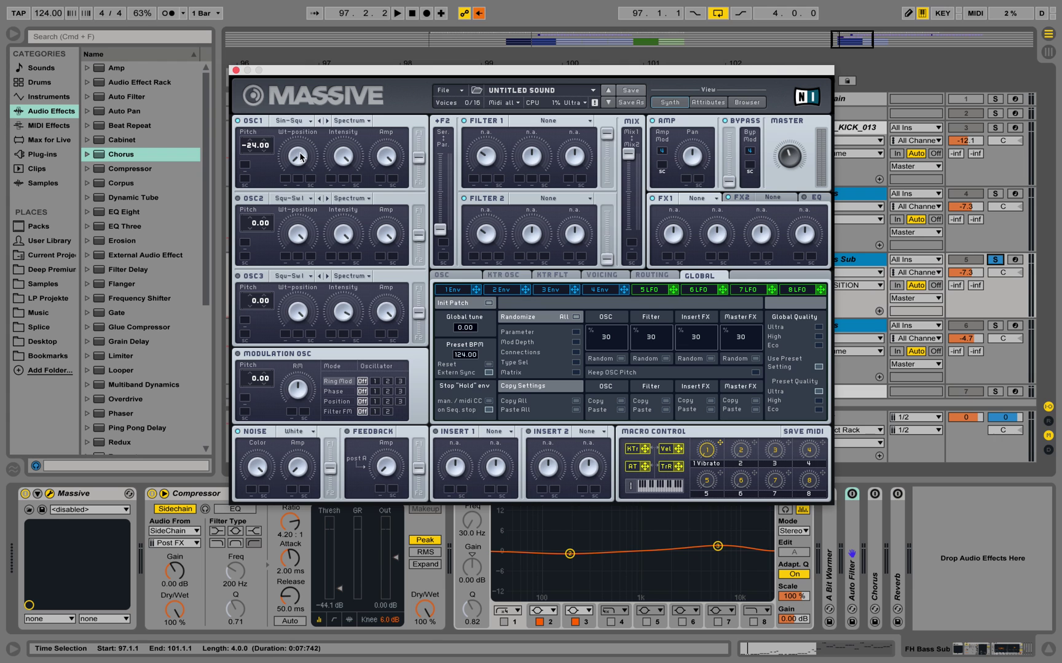
key("space")
left_click_drag(305, 74, 273, 43)
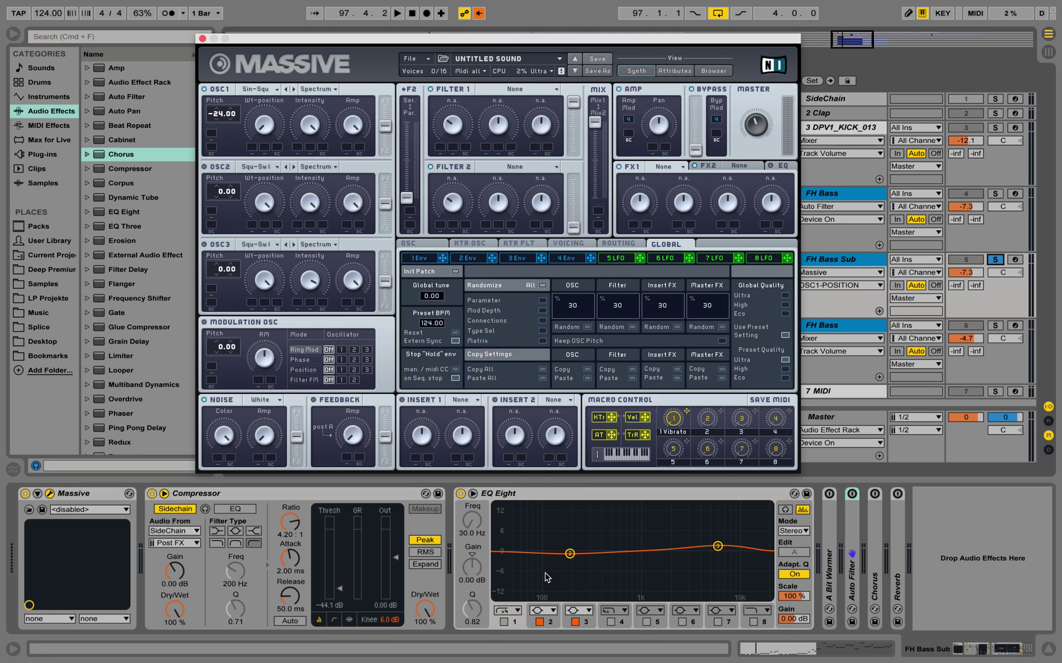
key("space")
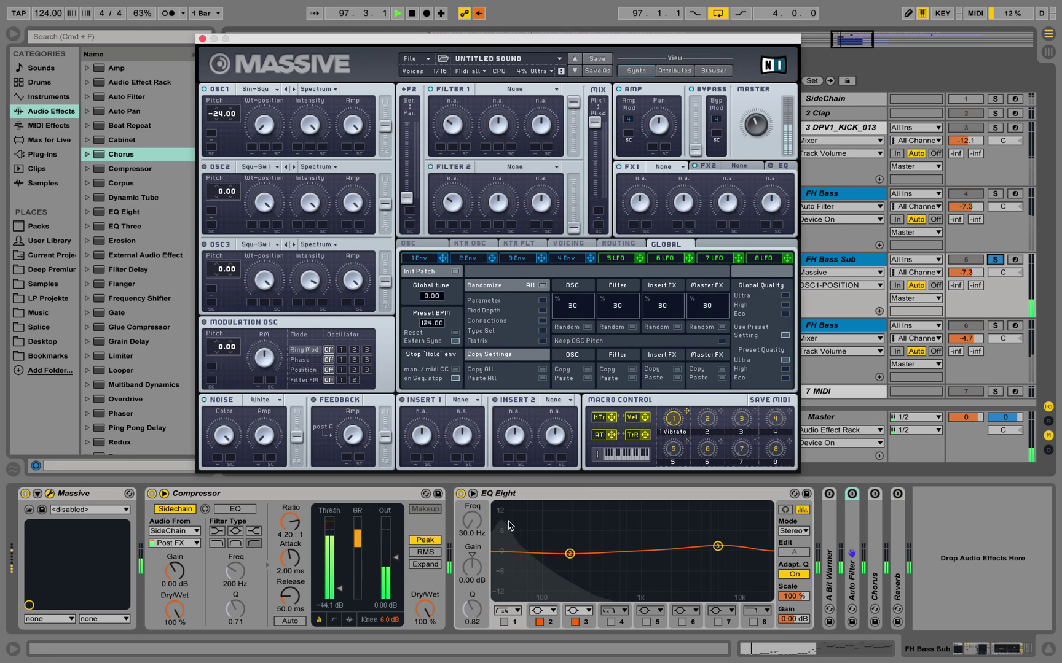
key("space")
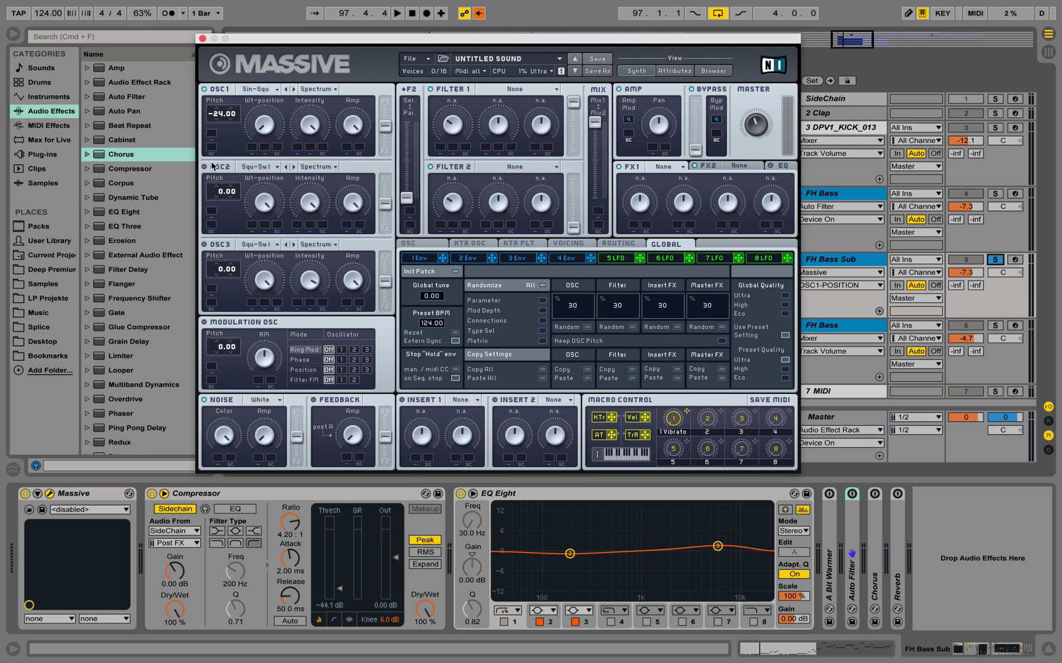
left_click(258, 169)
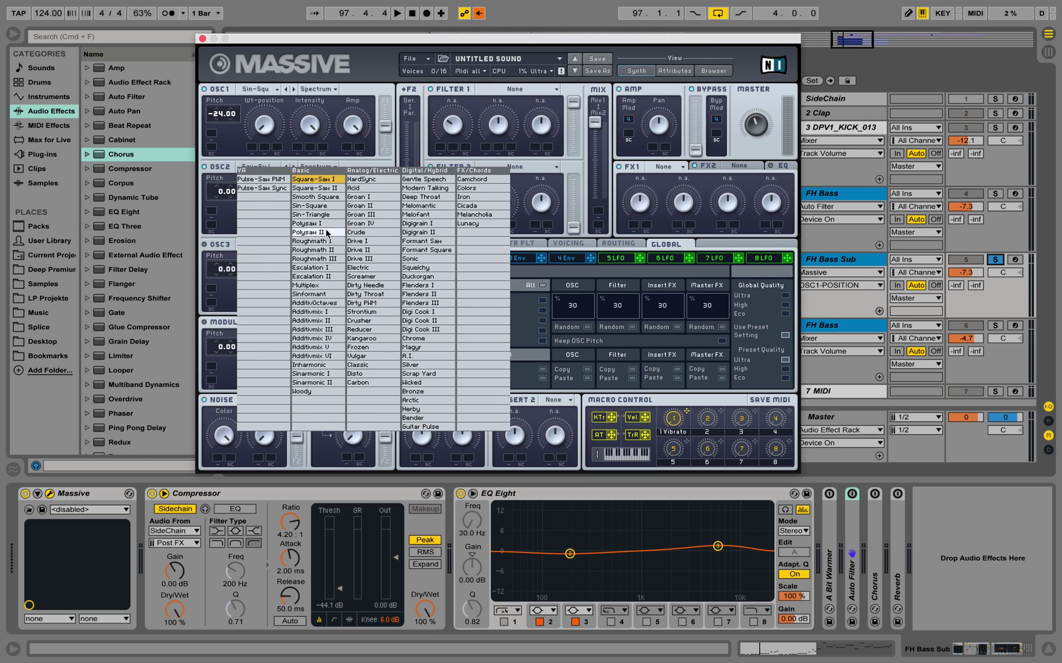
left_click(312, 206)
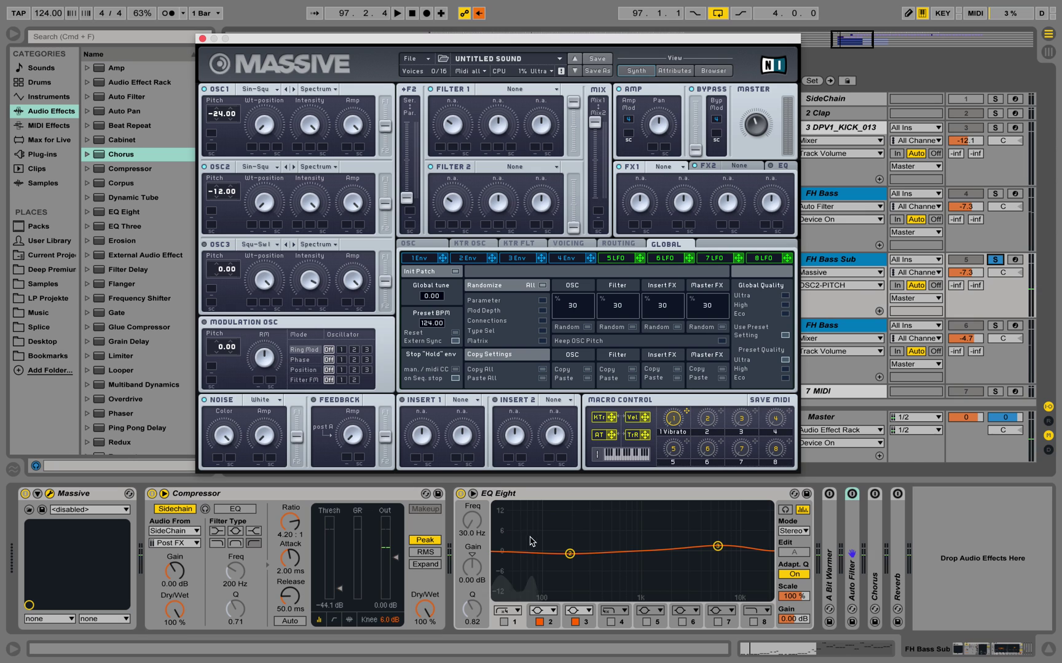
Step: Re-enable EQ band 1, make band 3 a shelf cut near 483 Hz, and set band 4 to low-pass
left_click(504, 622)
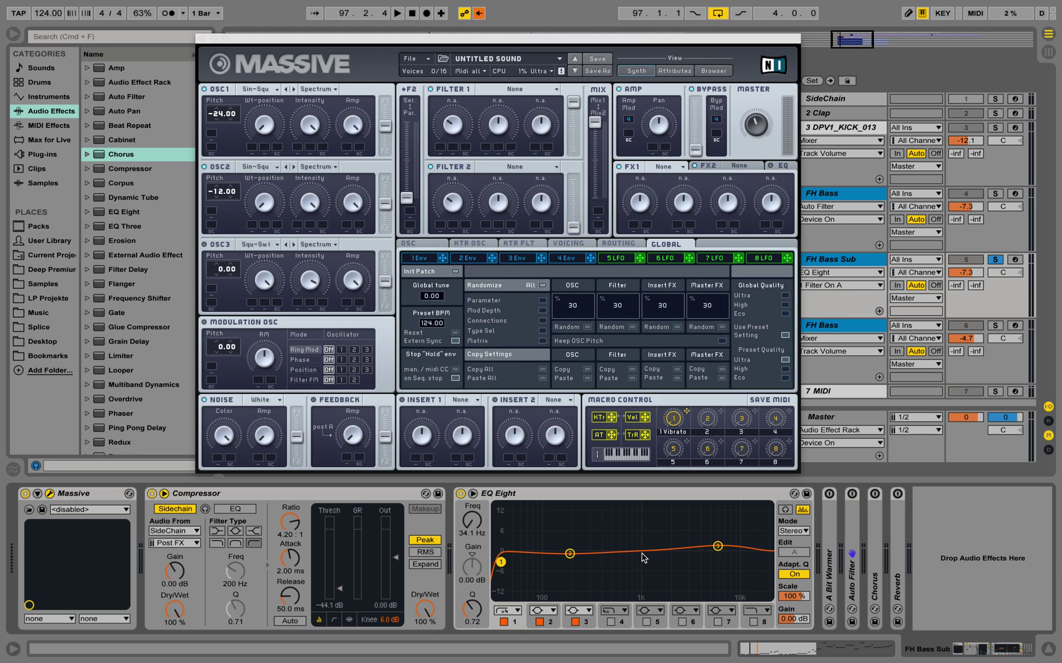
left_click(586, 612)
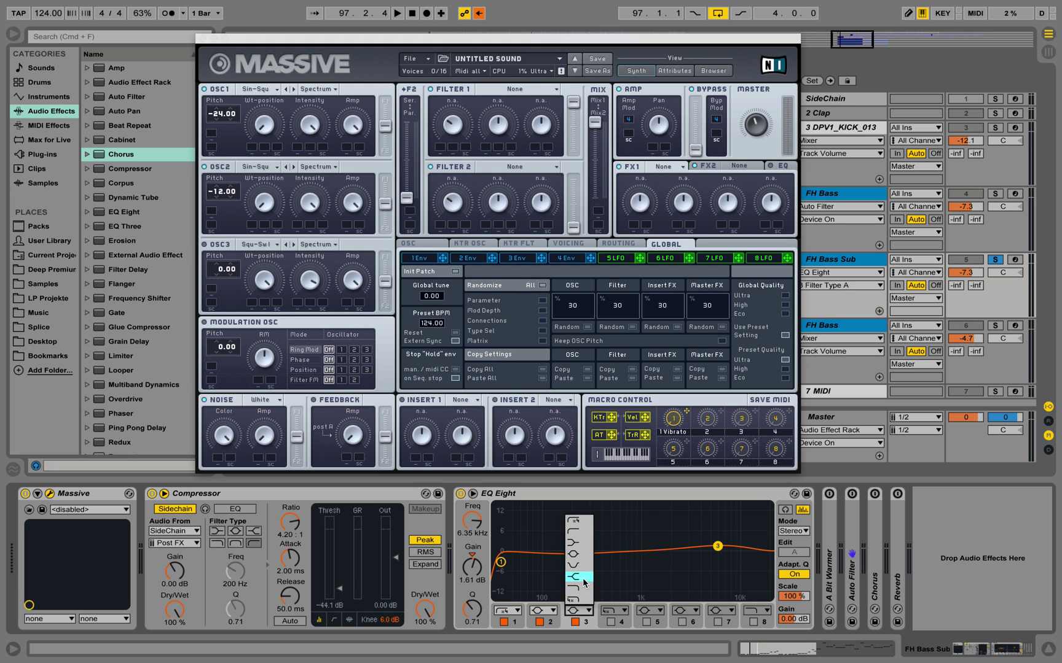
left_click(583, 582)
left_click_drag(716, 547, 570, 573)
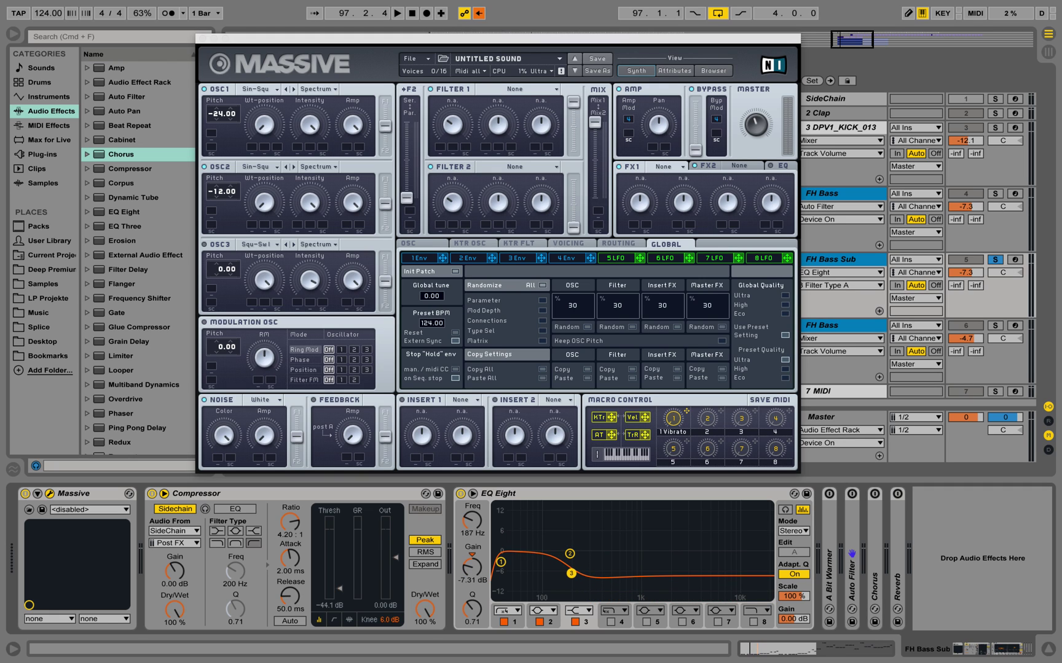
left_click(619, 612)
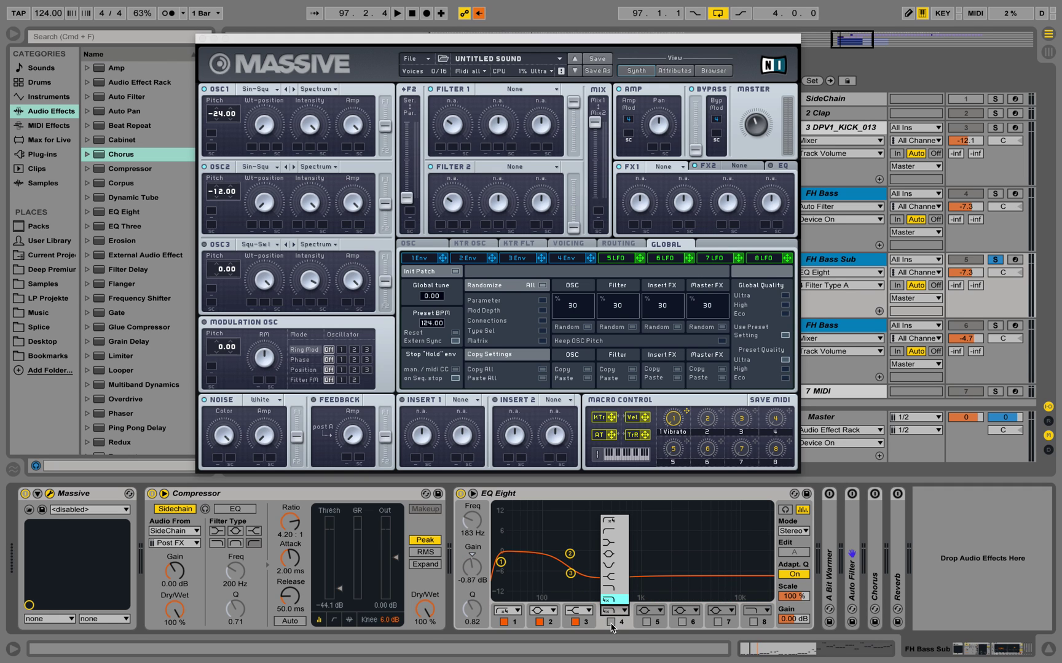
left_click(611, 622)
left_click(610, 621)
left_click_drag(571, 574, 611, 578)
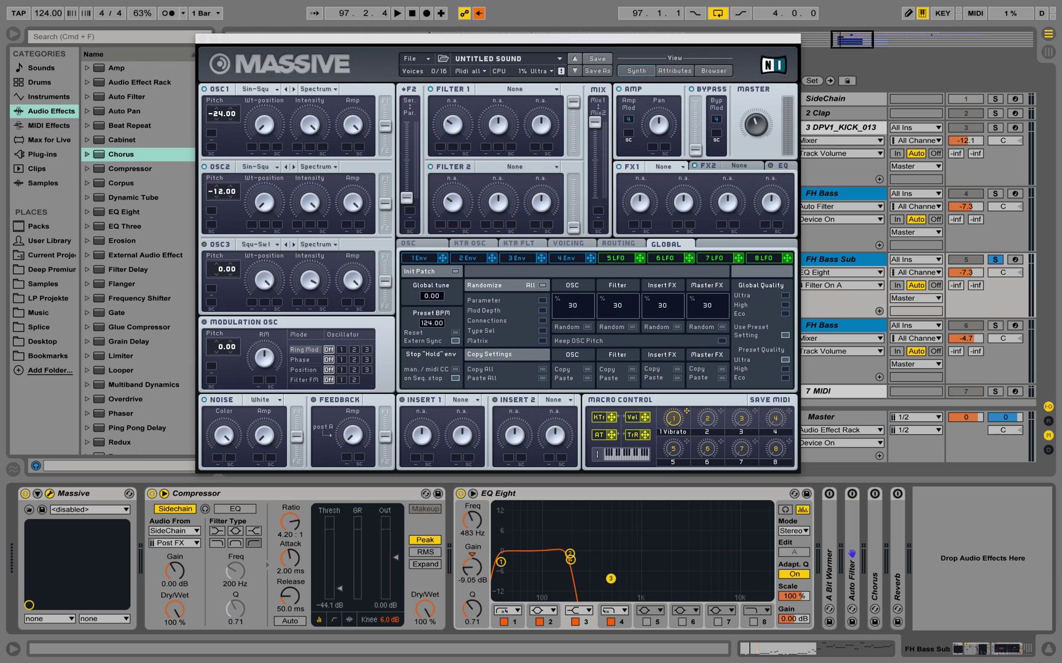
Step: While playing, move band 2 to 144 Hz and settle the low-pass at about 1.08 kHz
left_click(612, 623)
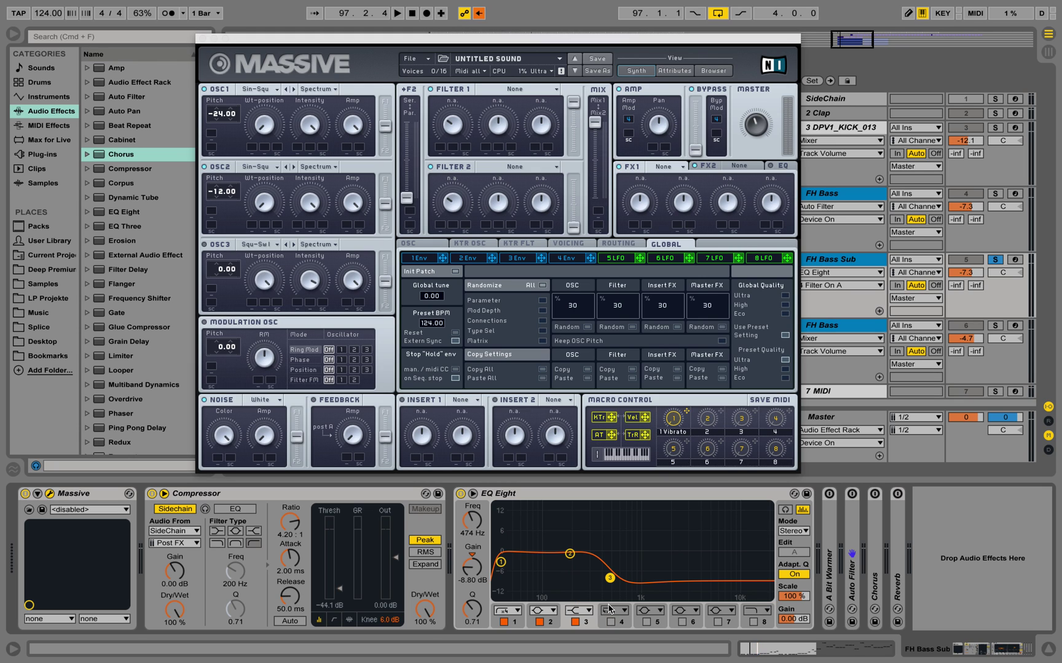
left_click(611, 623)
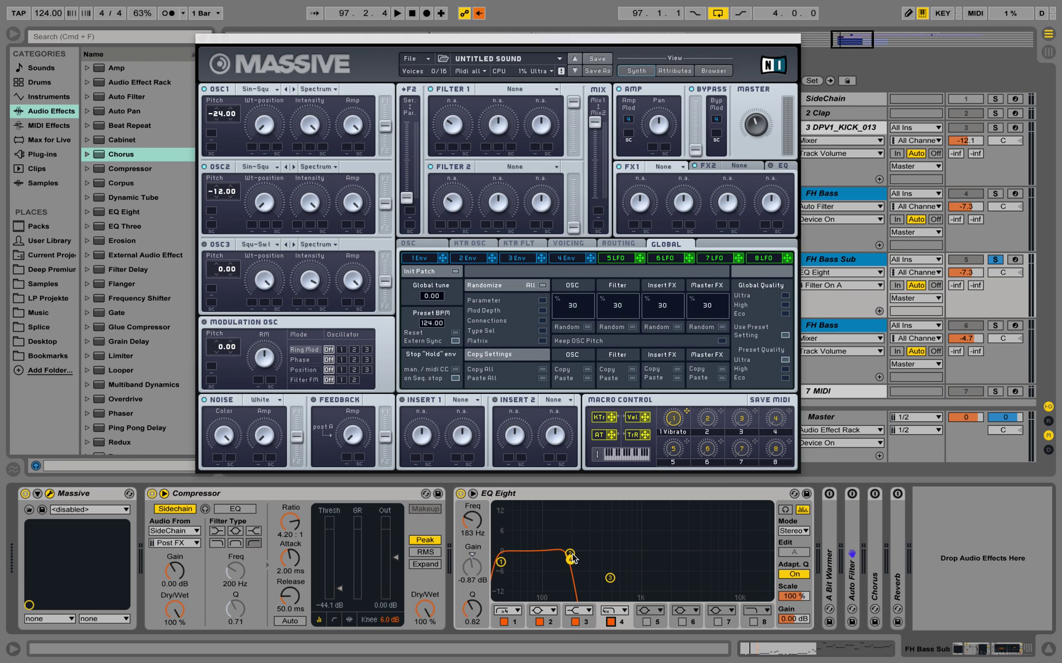
mouse_move(661, 569)
left_mouse_down()
mouse_move(681, 559)
mouse_move(664, 568)
left_mouse_up()
key("space")
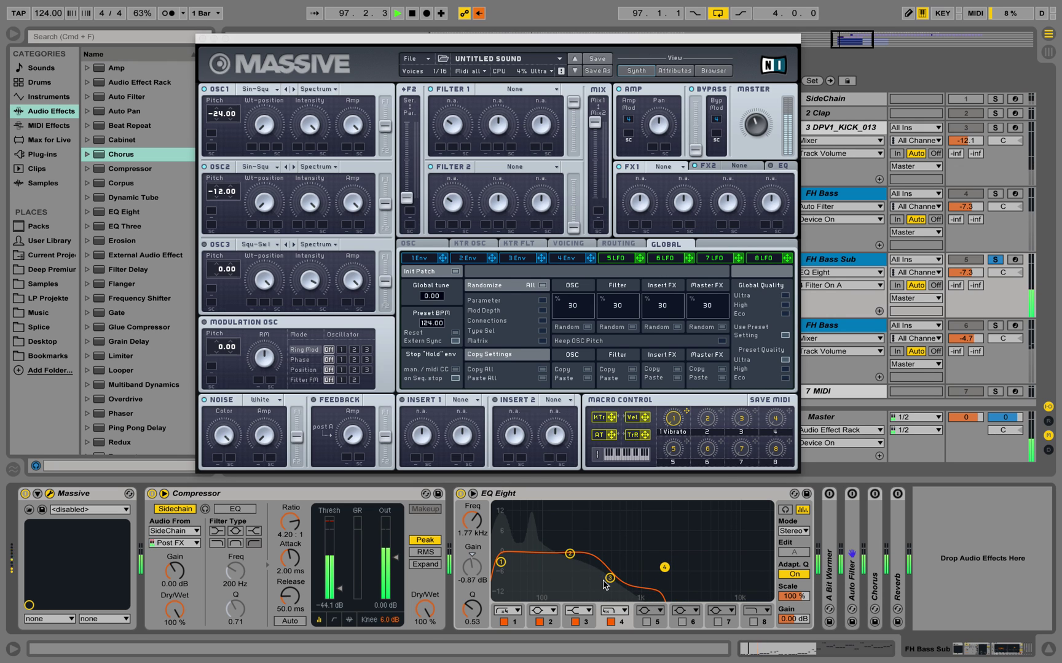
left_click(609, 578)
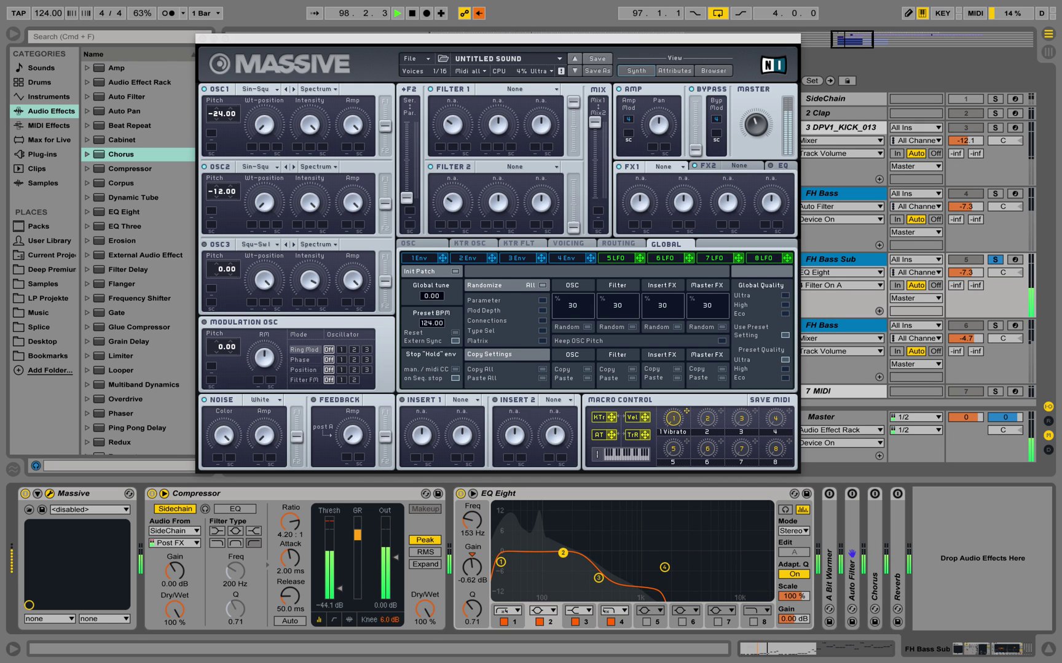
left_click_drag(570, 554, 581, 577)
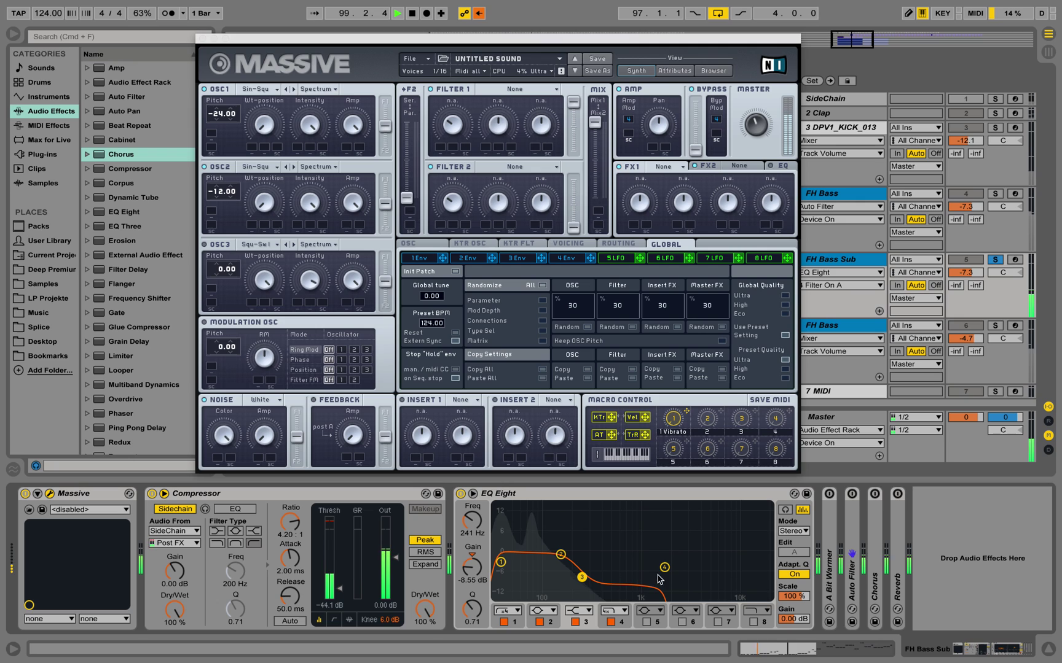
left_click_drag(665, 567, 650, 567)
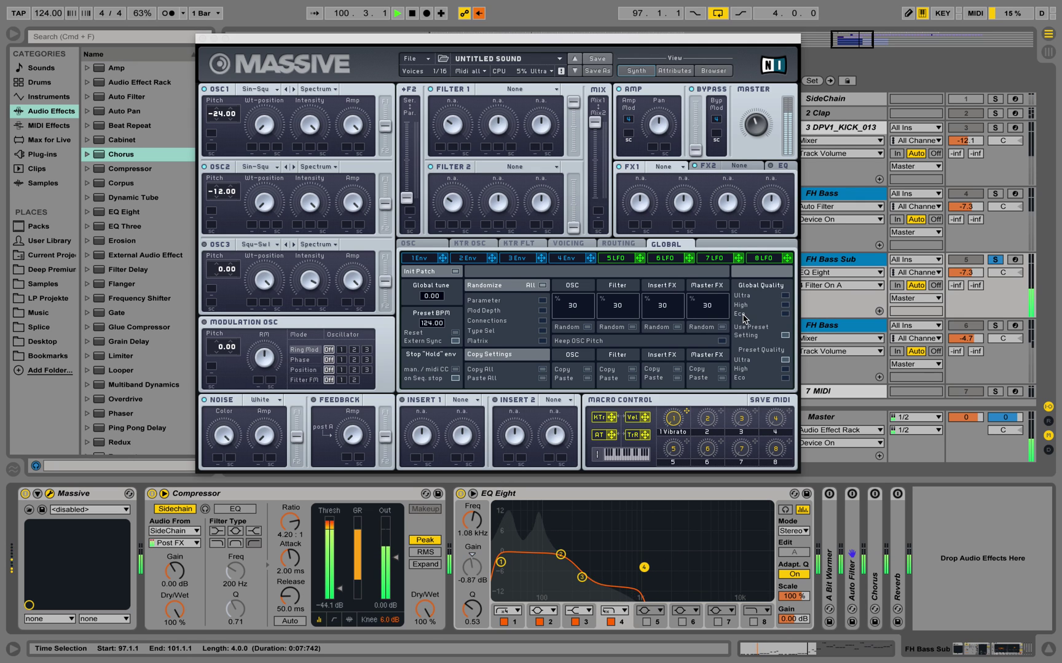
key("space")
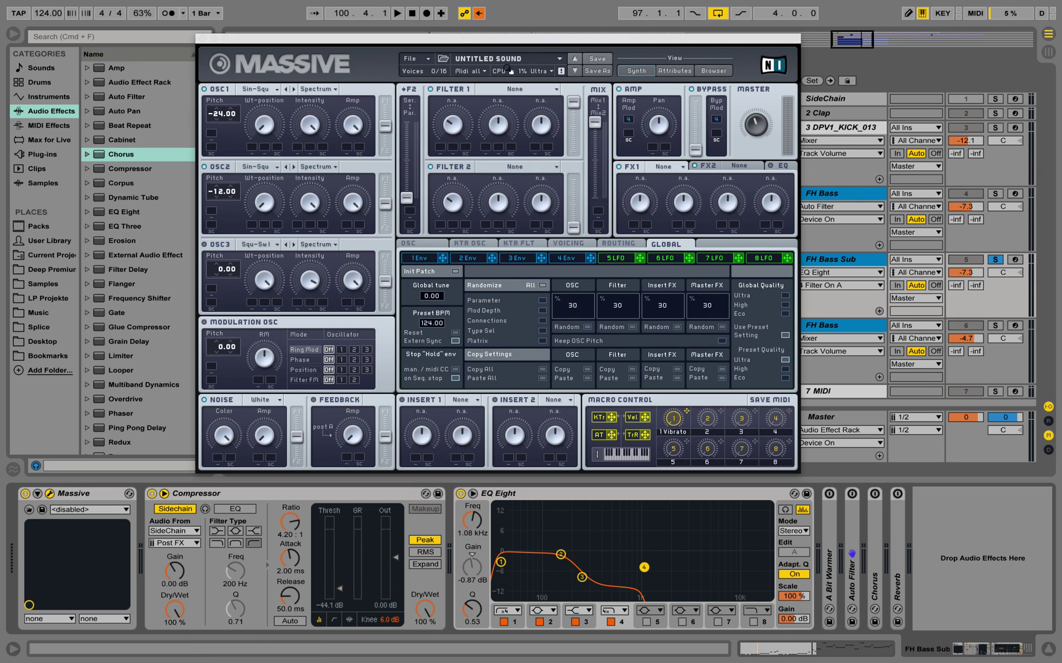
Step: Set FH Bass Sub's volume to -6.3 dB, comparing it against the other bass layers
left_click(202, 39)
key("space")
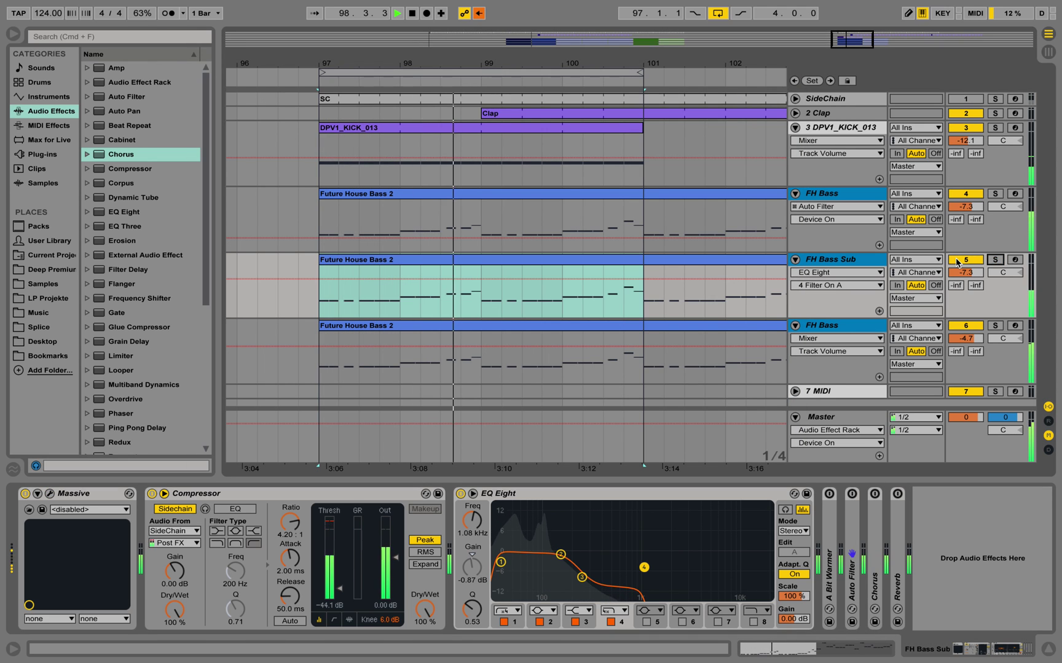
left_click_drag(965, 272, 965, 288)
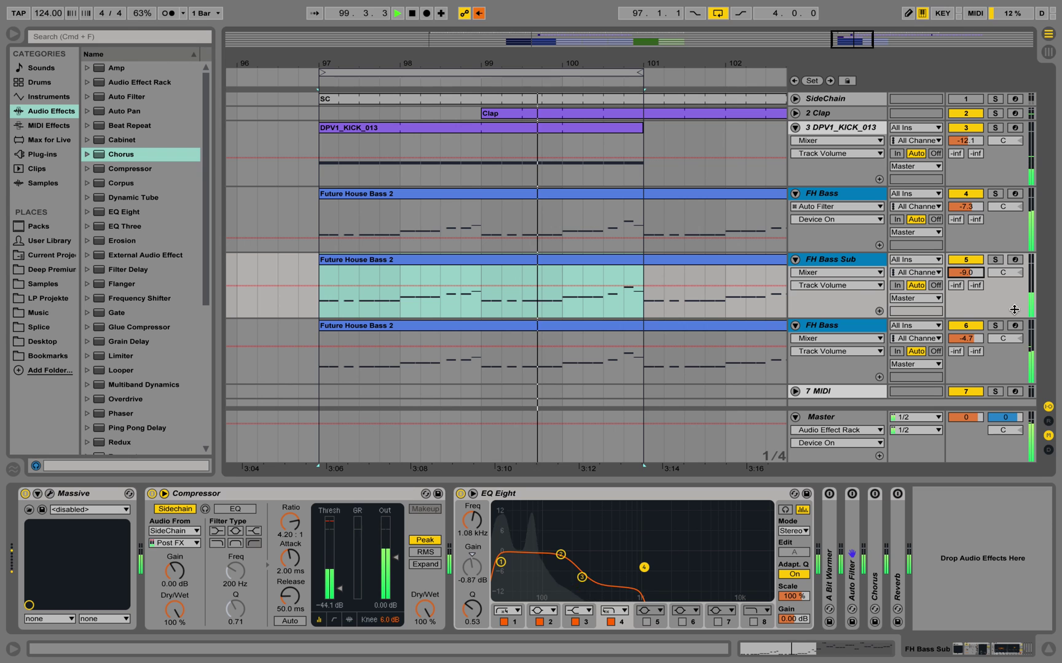
left_click(965, 194)
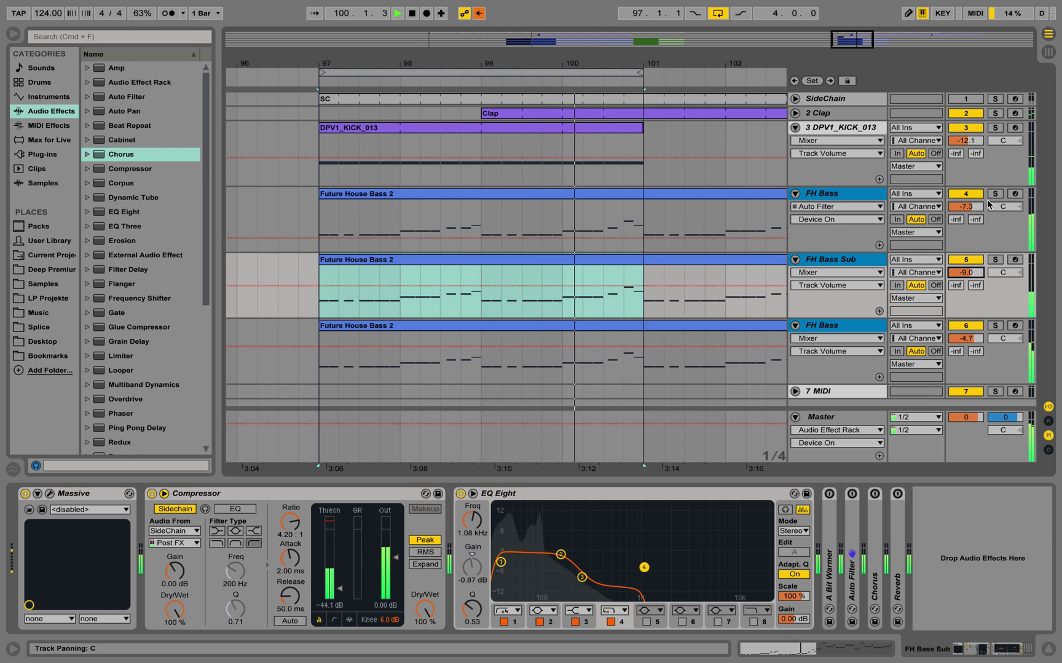
left_click(977, 328)
left_click_drag(965, 272, 967, 264)
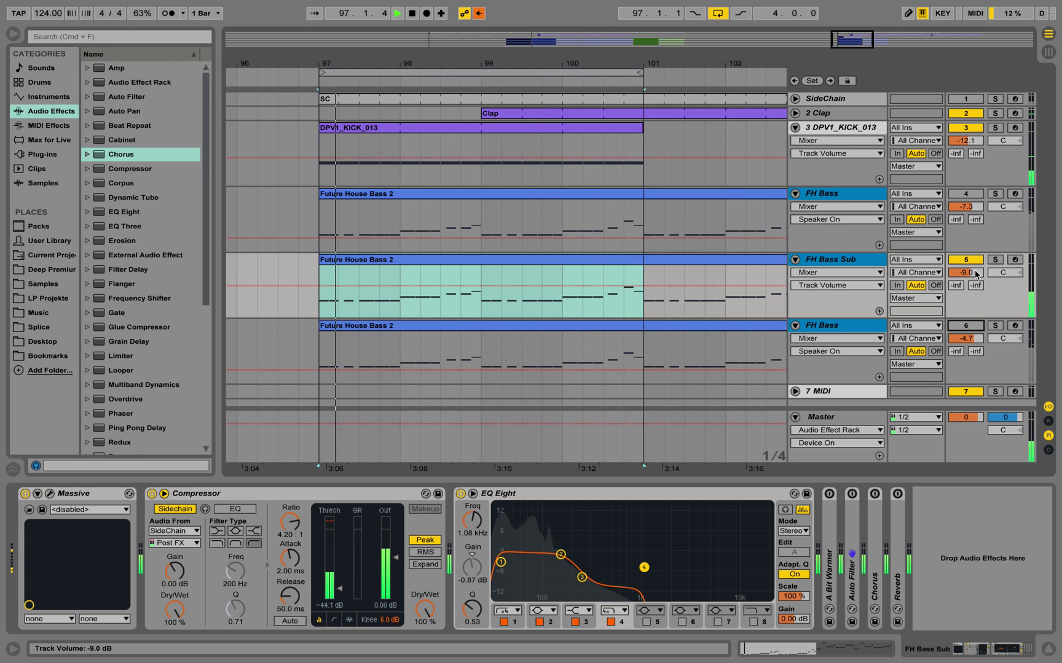
left_click(972, 197)
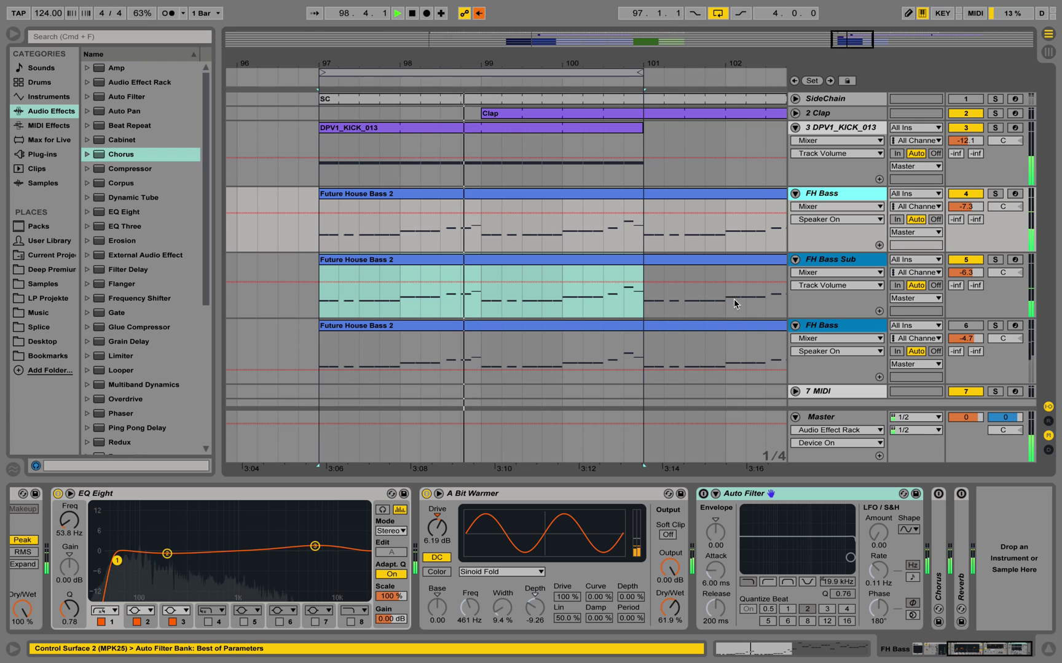
Step: Raise the original FH Bass EQ Eight low cut from 53.8 Hz to 79 Hz
key("space")
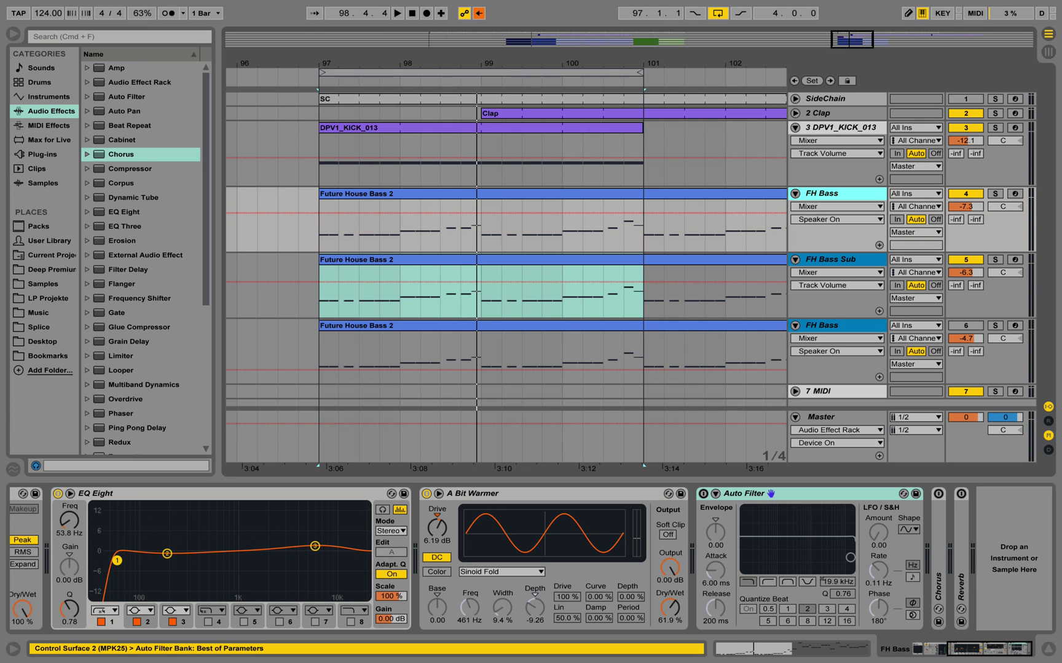
left_click_drag(117, 560, 119, 560)
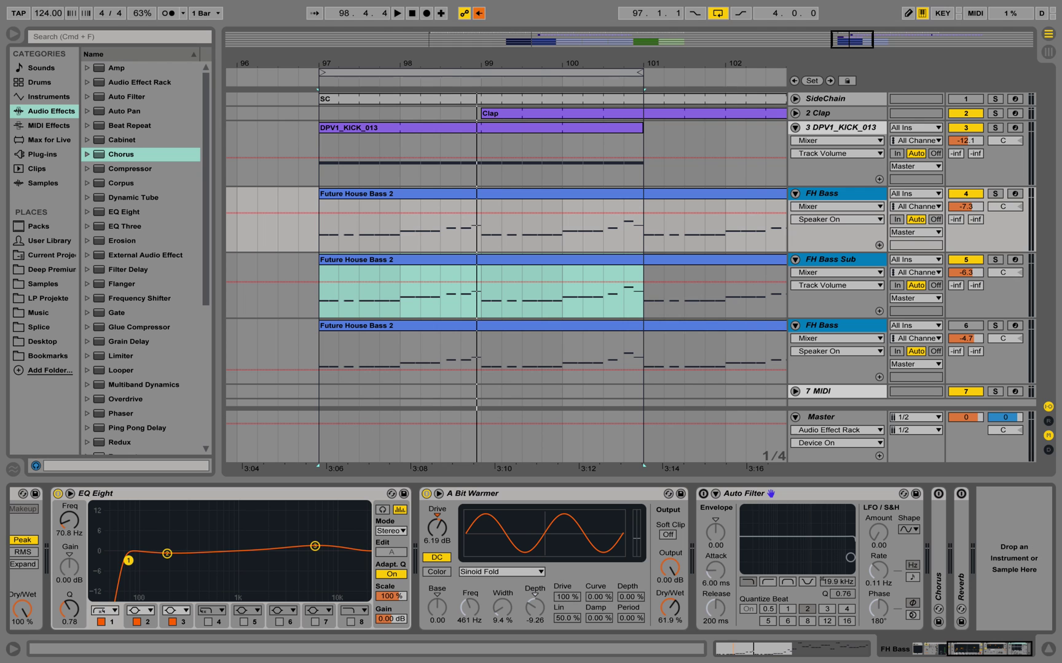
key("space")
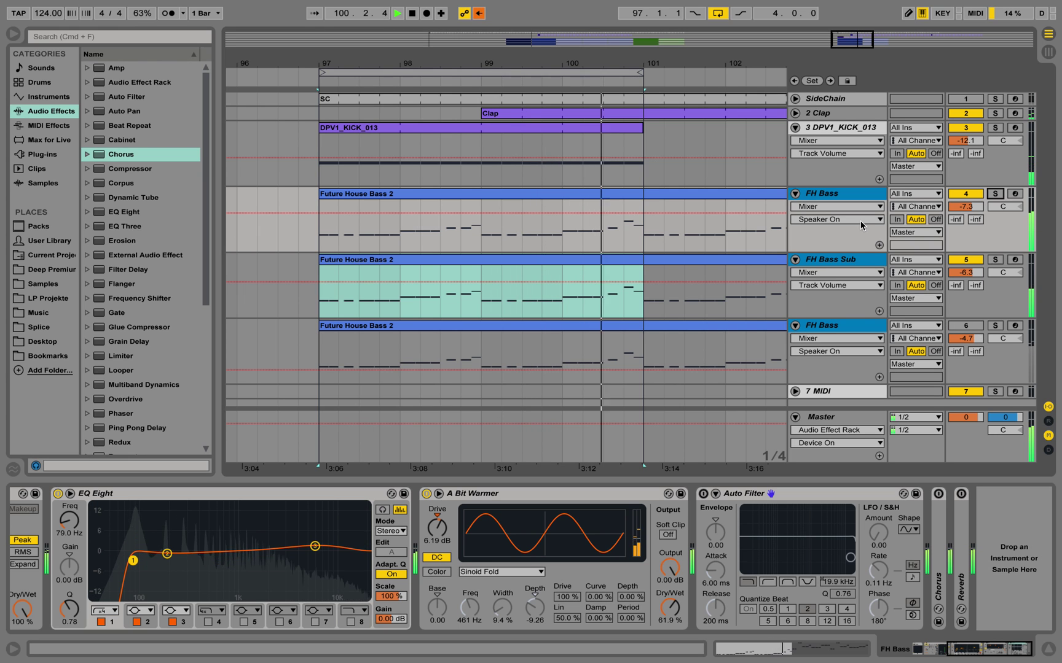
Step: Reactivate the track 6 FH Bass layer and show its device chain
left_click(965, 325)
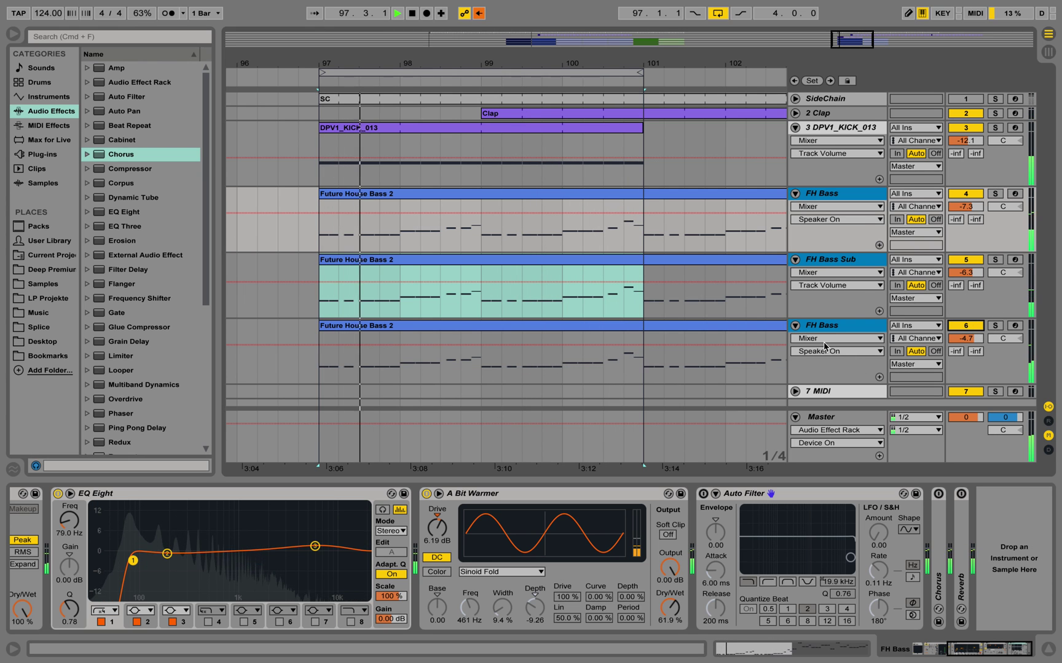
left_click(835, 369)
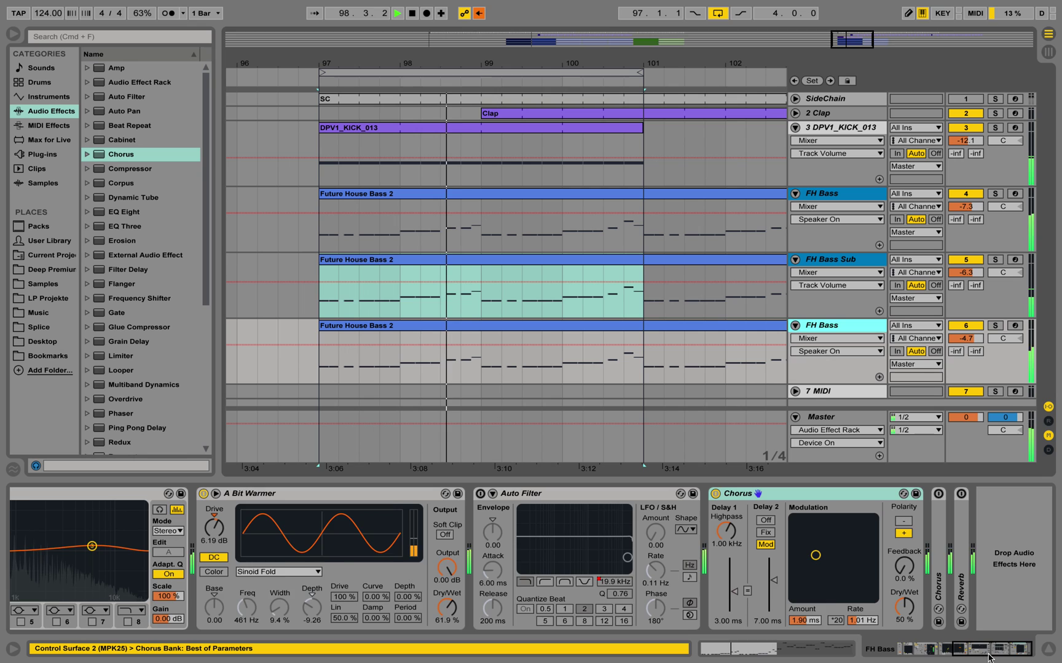
scroll(768, 564, "left", 5)
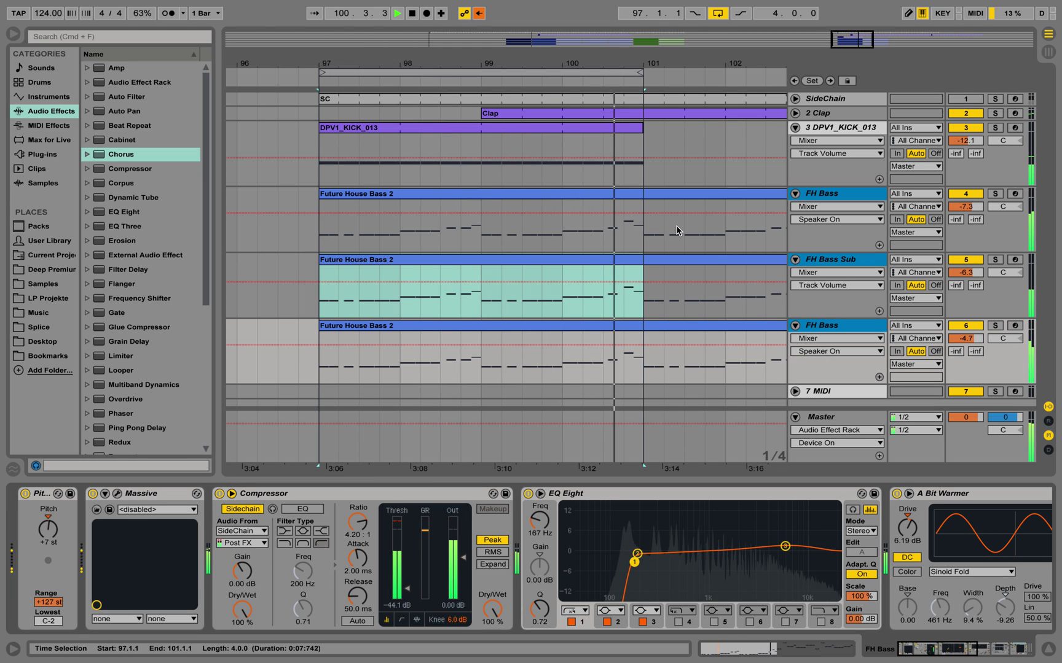
key("space")
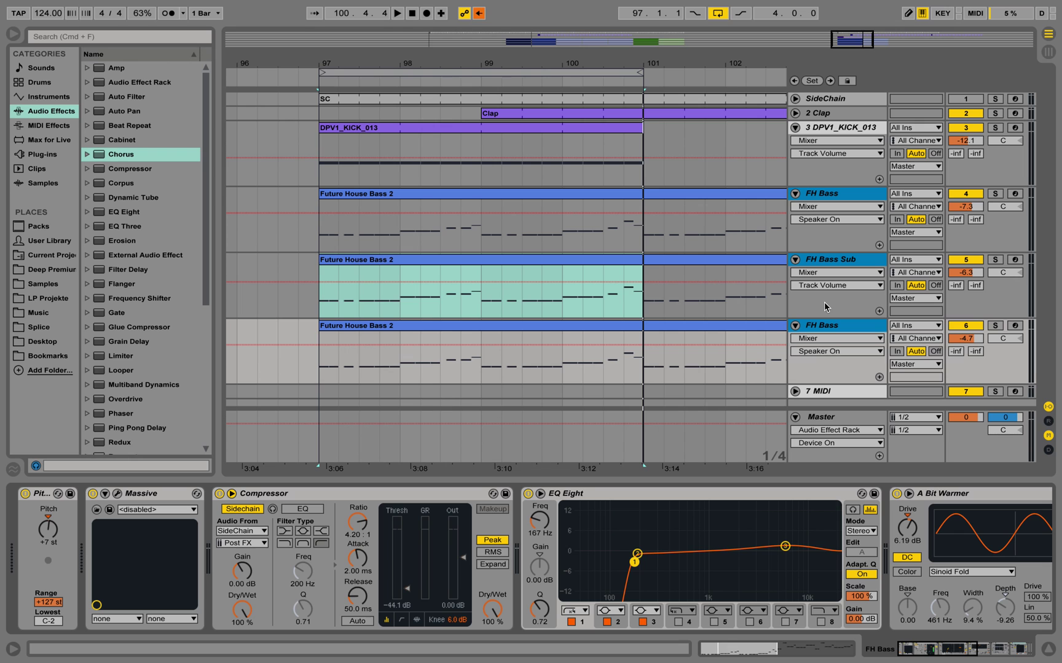
Step: Duplicate the FH Bass track to add another bass layer
right_click(839, 326)
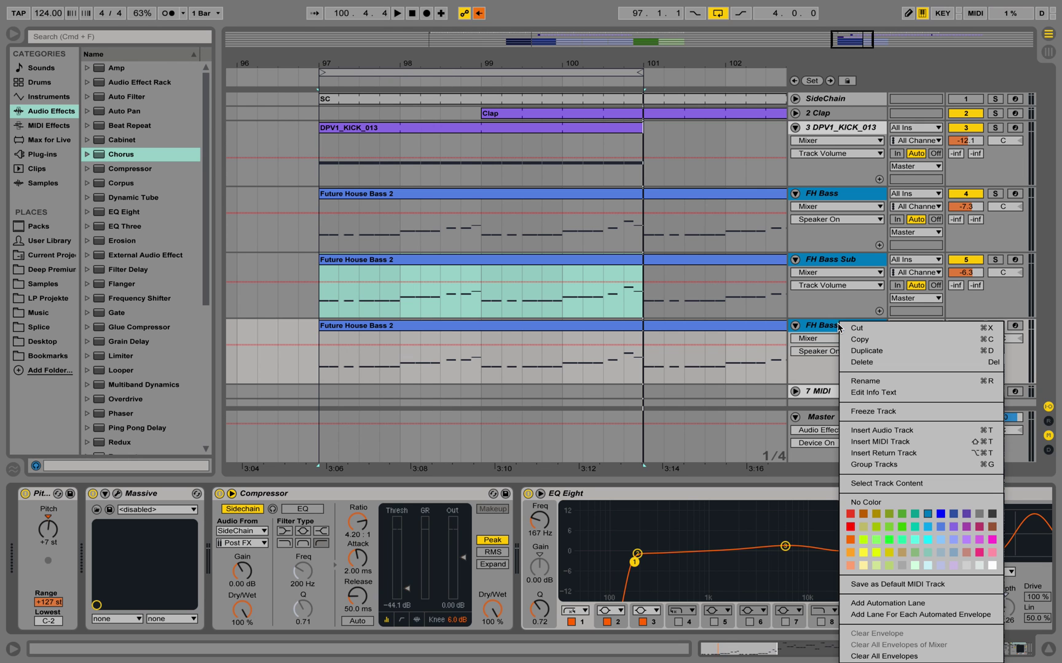
left_click(857, 352)
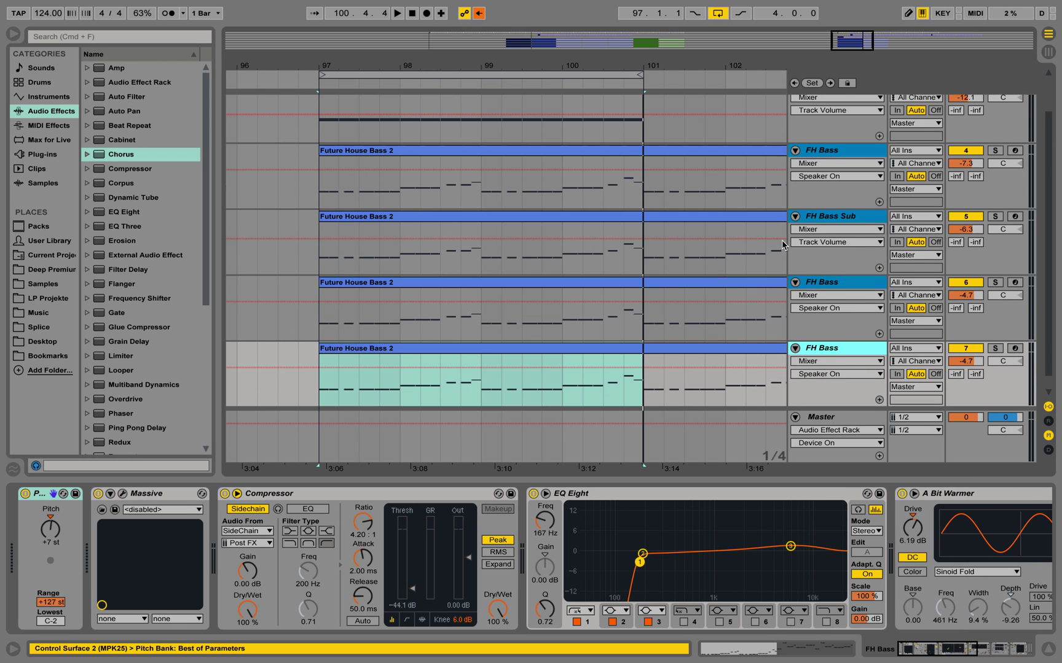
key("super+shift+t")
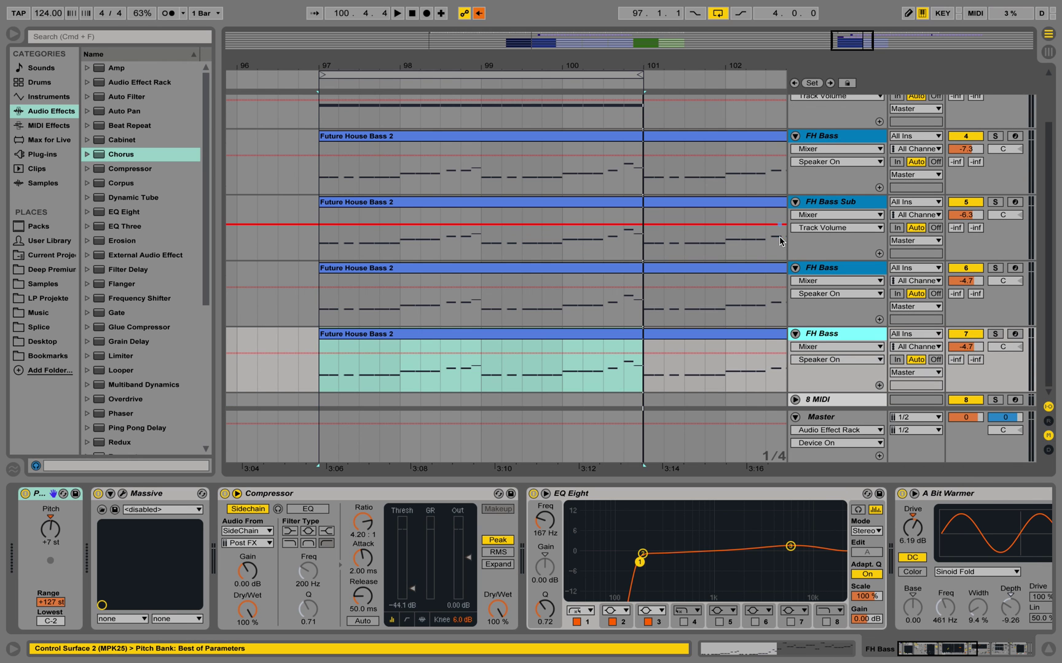
Step: Load the ks_fillme preset into the copy's Massive, then solo and audition it
left_click(123, 494)
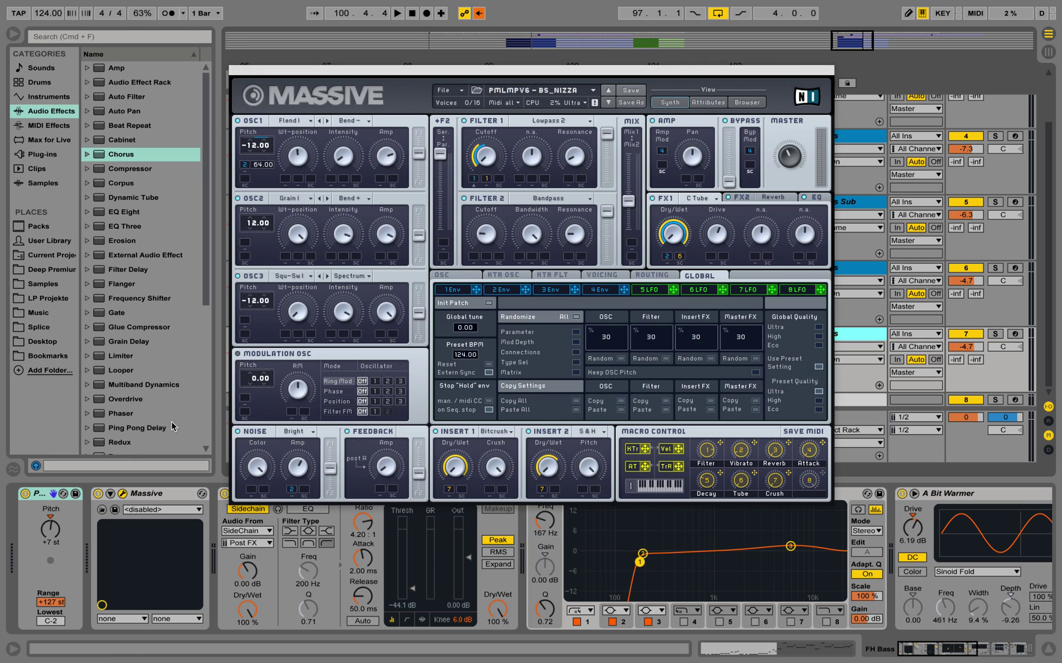
left_click(740, 105)
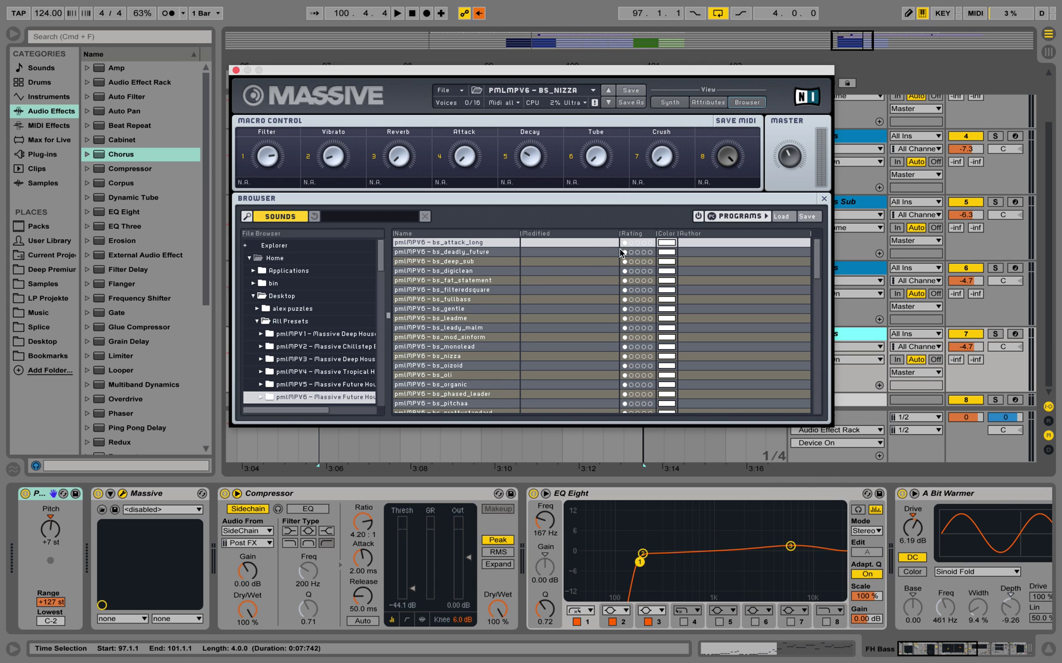
scroll(519, 290, "down", 10)
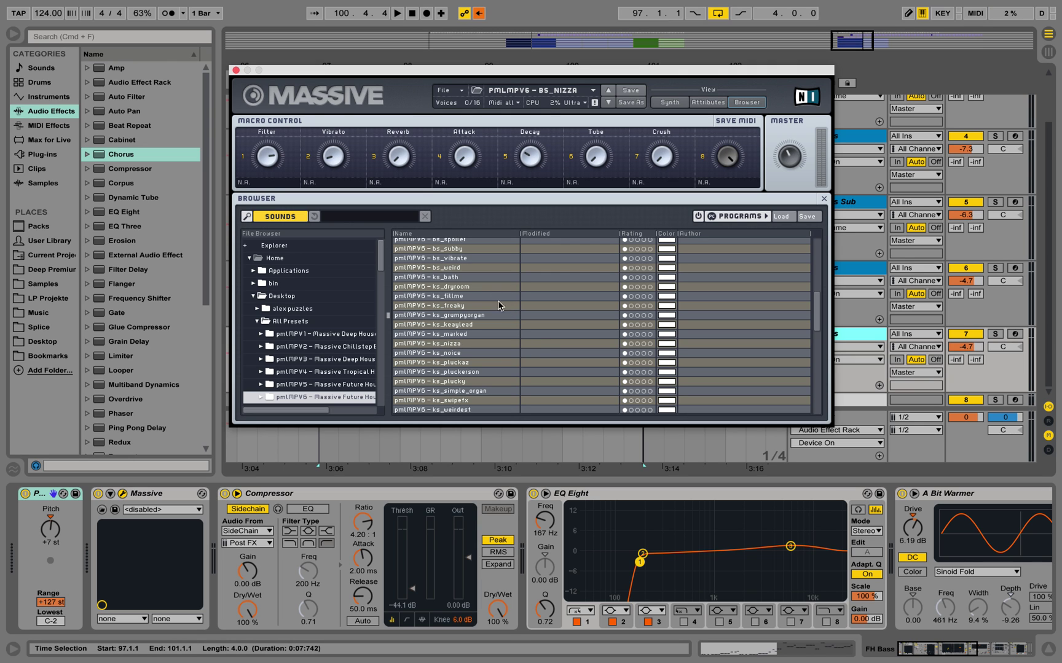
left_click(461, 296)
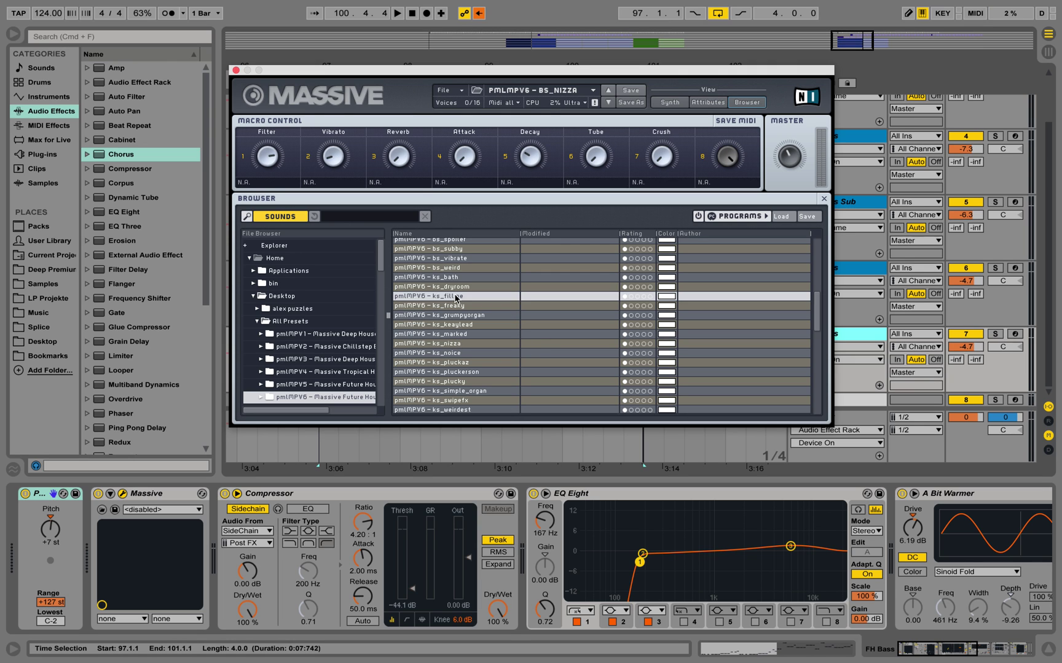
left_click(995, 333)
key("space")
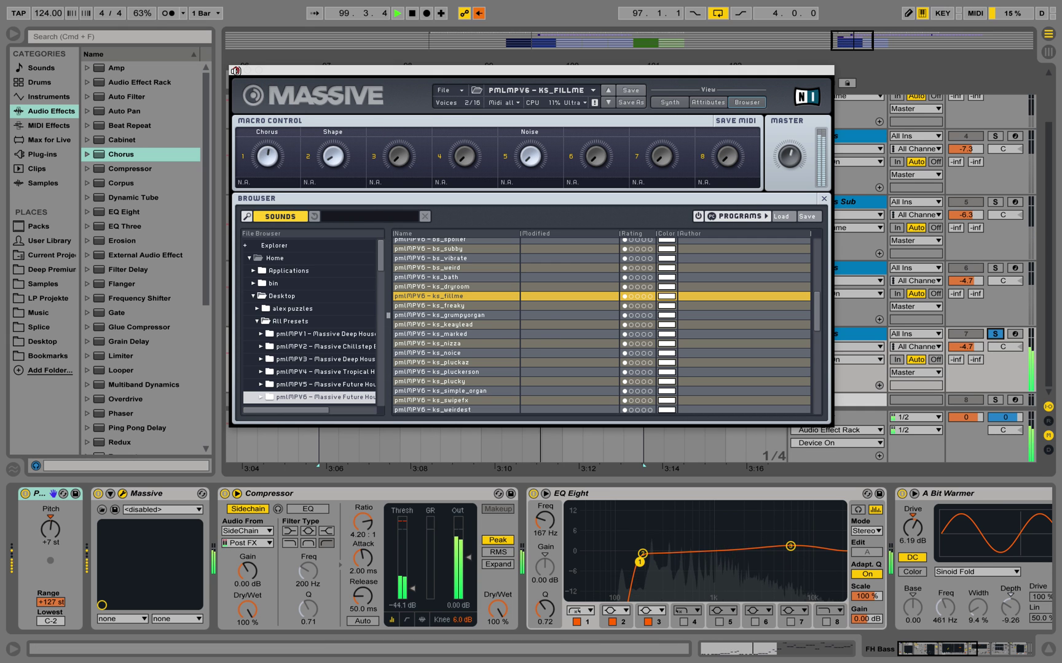
key("space")
Step: Close the Massive window and rename the new track
left_click(235, 70)
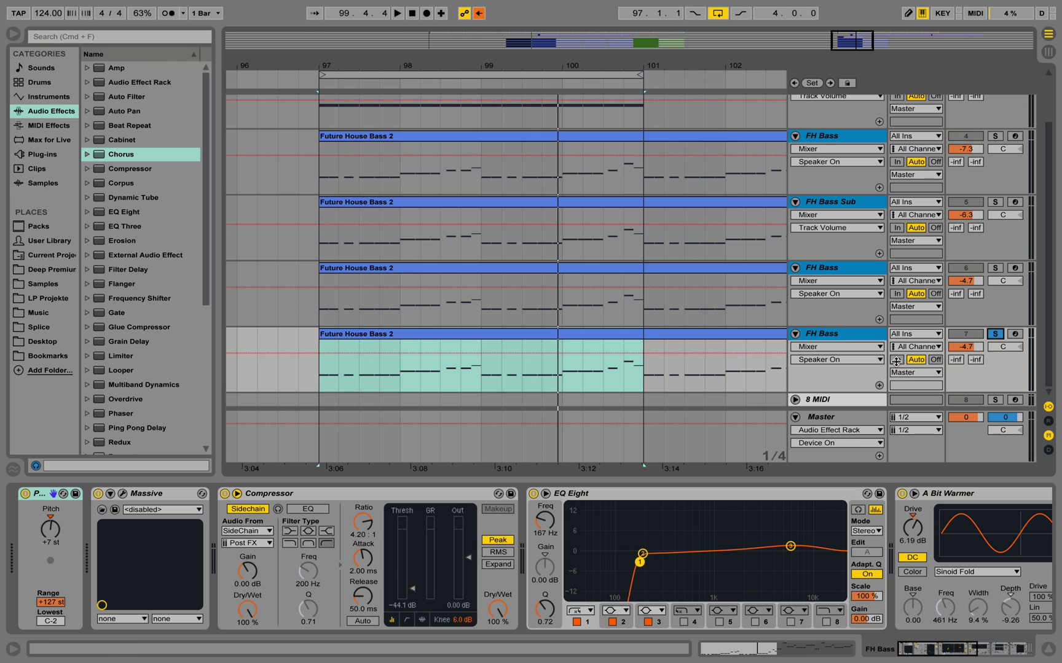
right_click(823, 335)
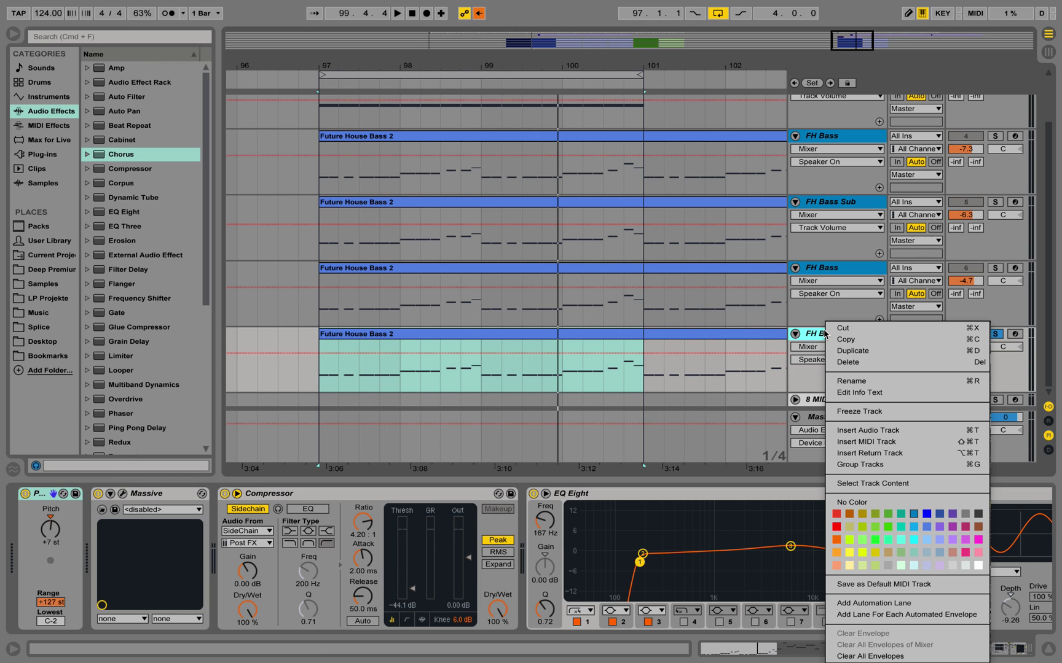
left_click(892, 390)
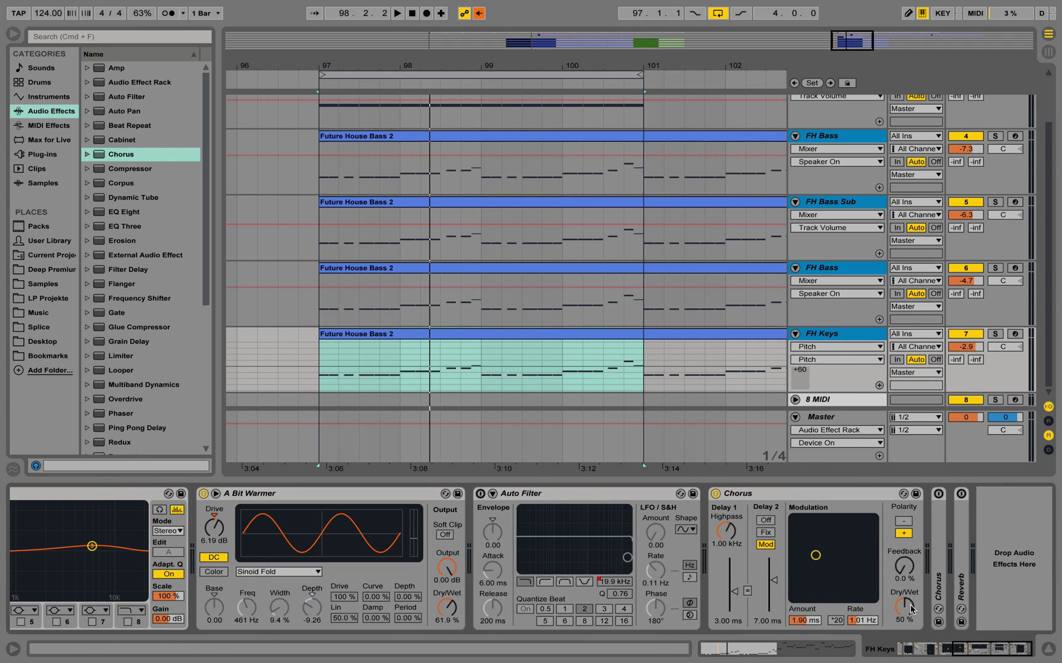
Step: Raise the Chorus Dry/Wet to 87% and lower FH Keys volume to -7.0 dB during playback
left_click_drag(911, 608, 908, 585)
key("space")
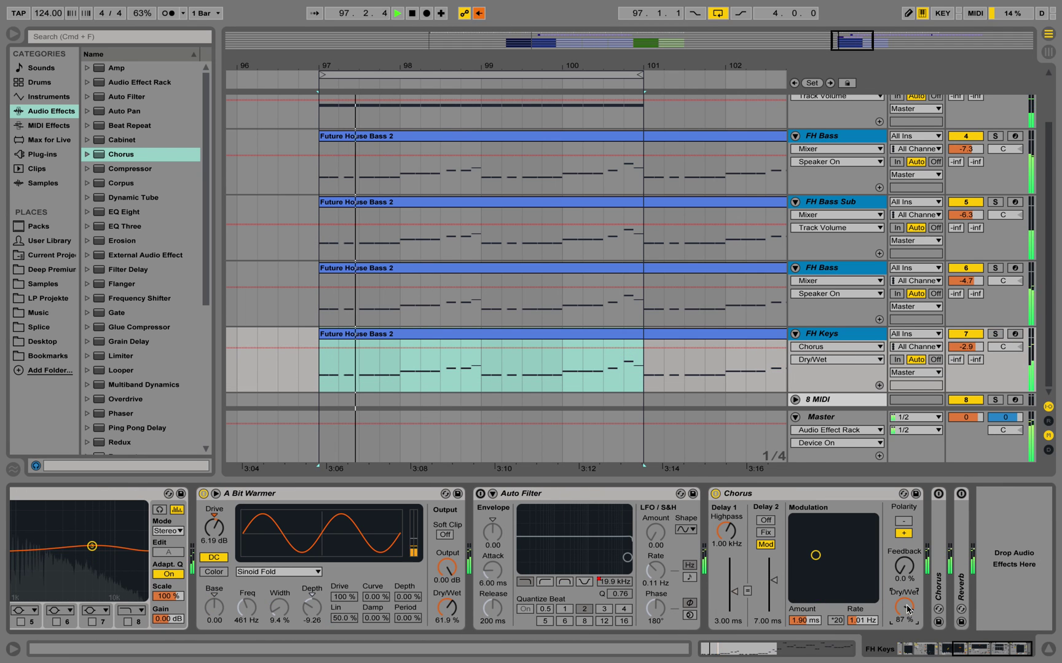
left_click_drag(965, 347, 965, 352)
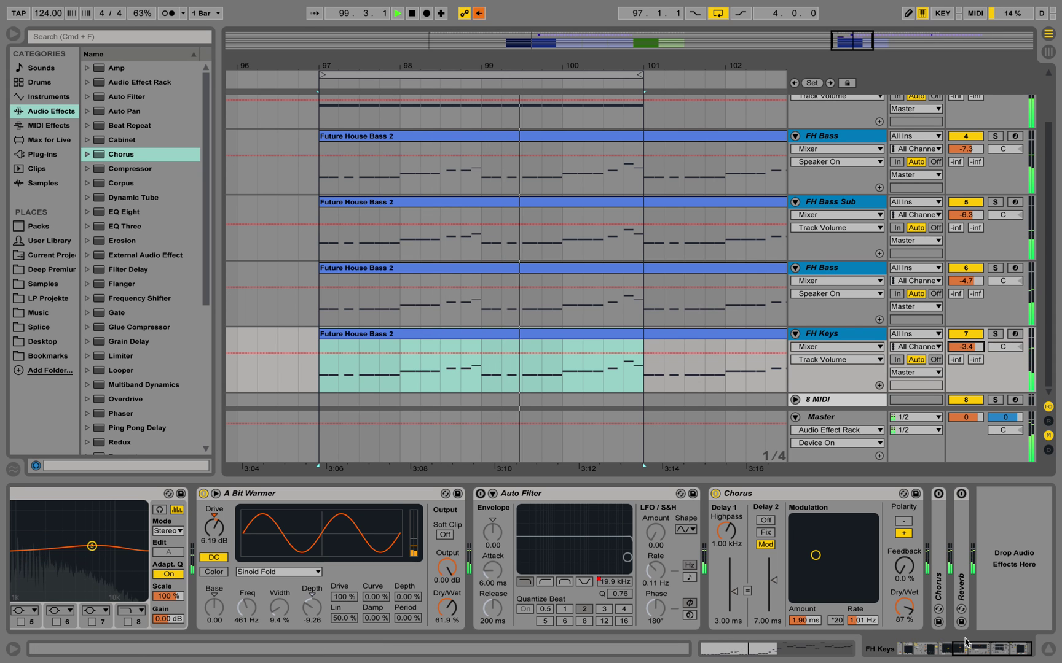
left_click_drag(966, 642, 912, 642)
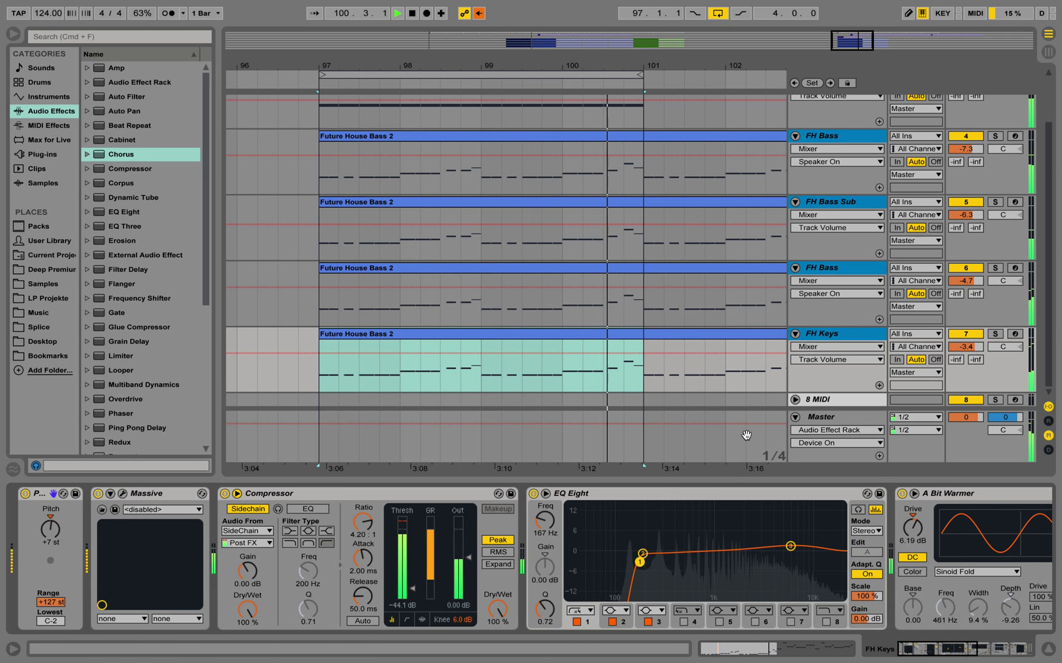
key("space")
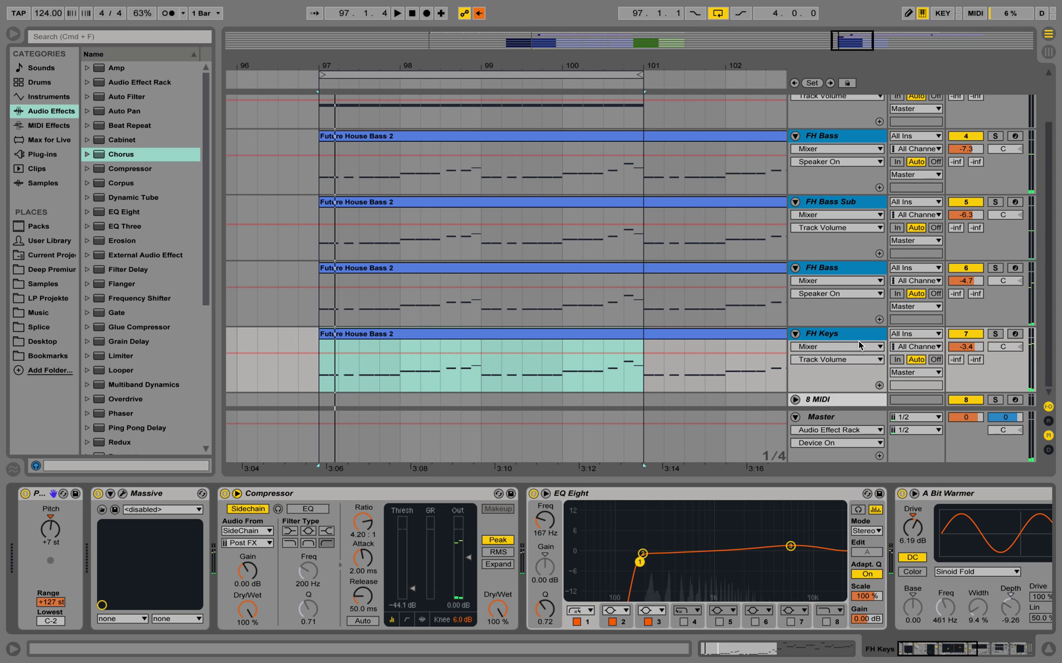
left_click_drag(965, 346, 965, 358)
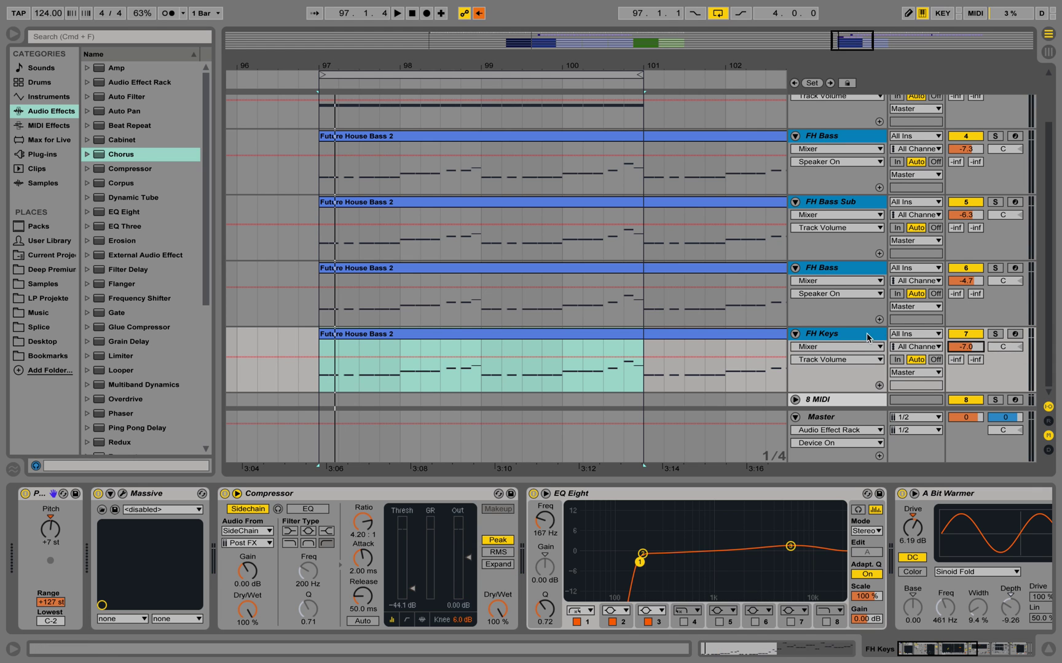
Step: Duplicate the FH Keys track and solo the copy
left_click(857, 340)
right_click(857, 340)
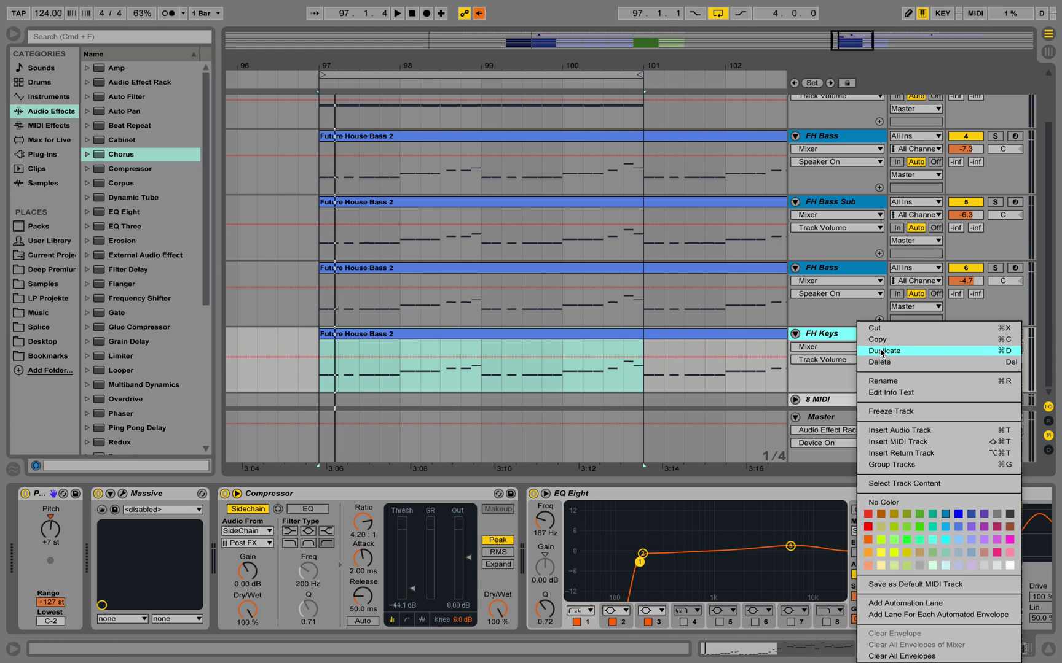
left_click(871, 351)
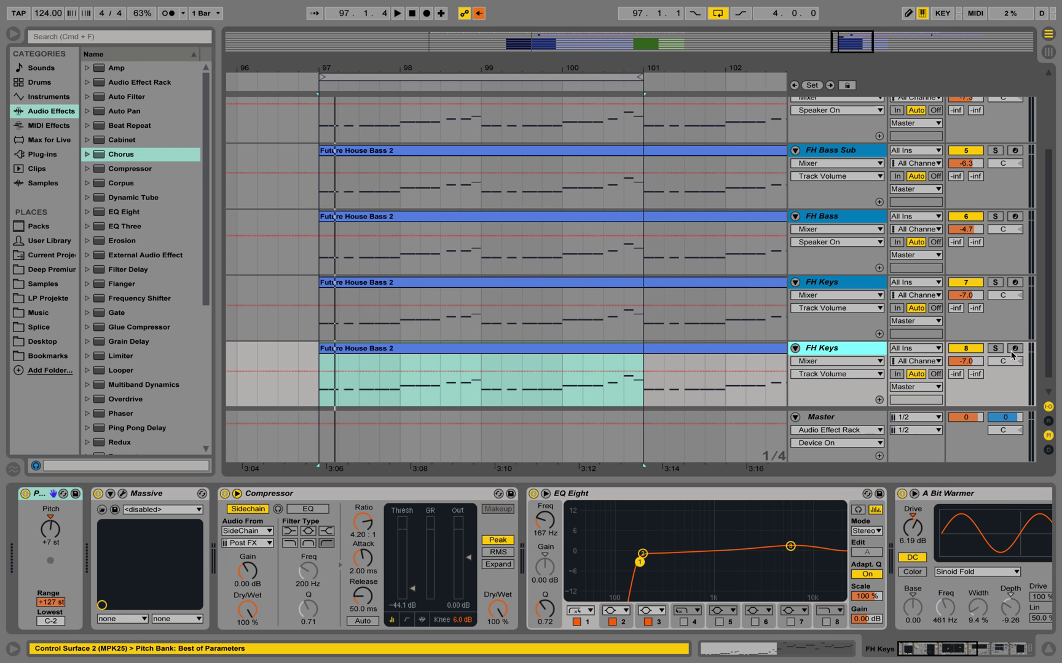
left_click(996, 348)
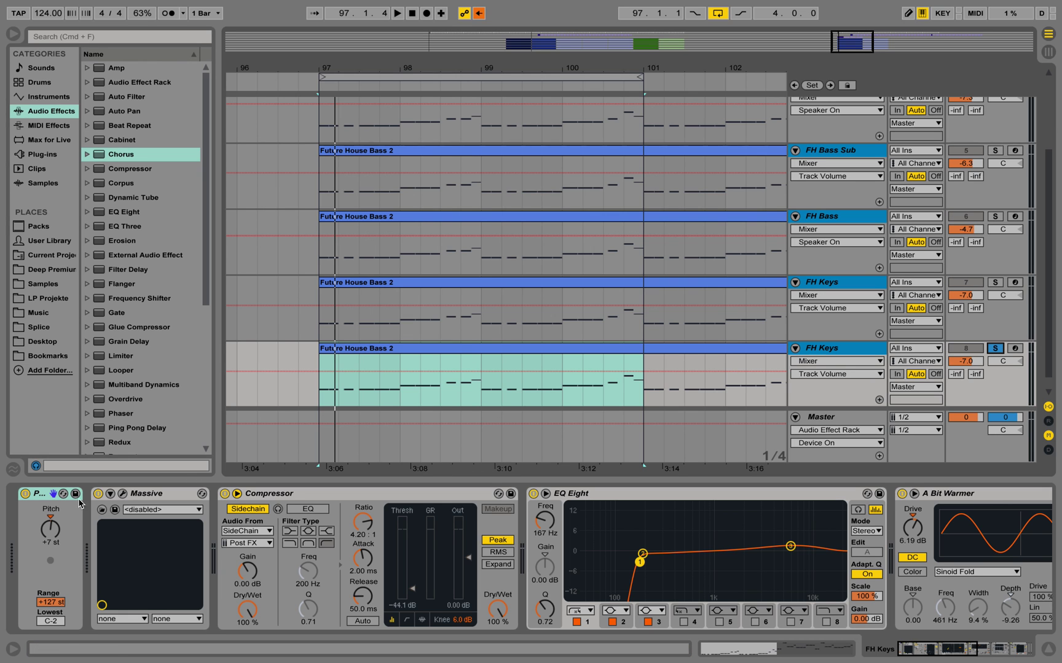
Step: Load the ld_heldy preset into the copy's Massive synth, then start playback
left_click(123, 494)
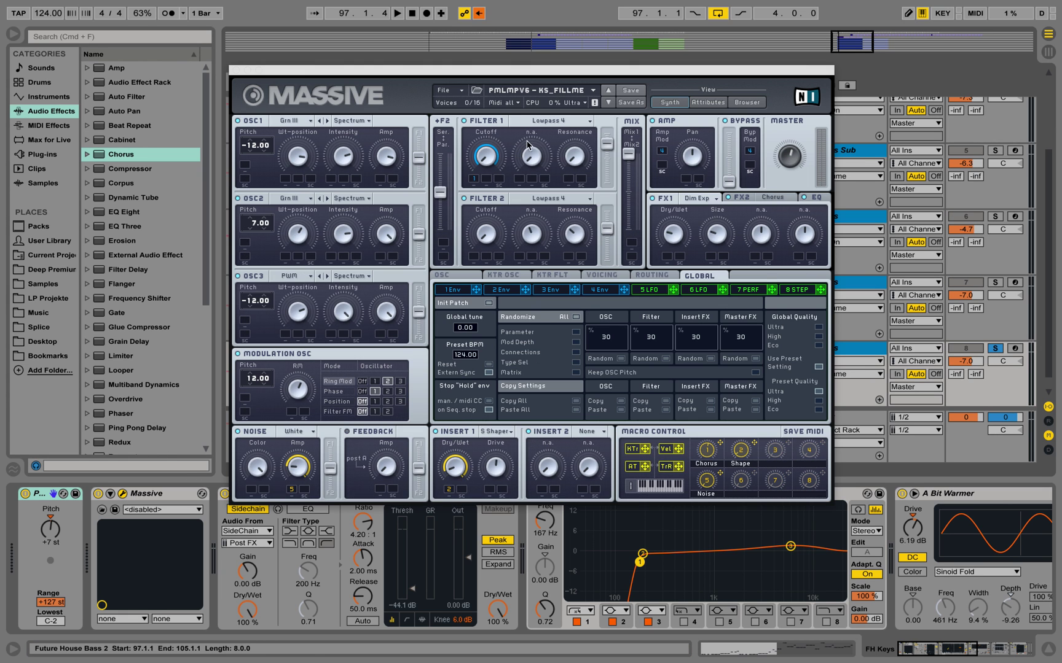
left_click(748, 103)
scroll(582, 356, "down", 6)
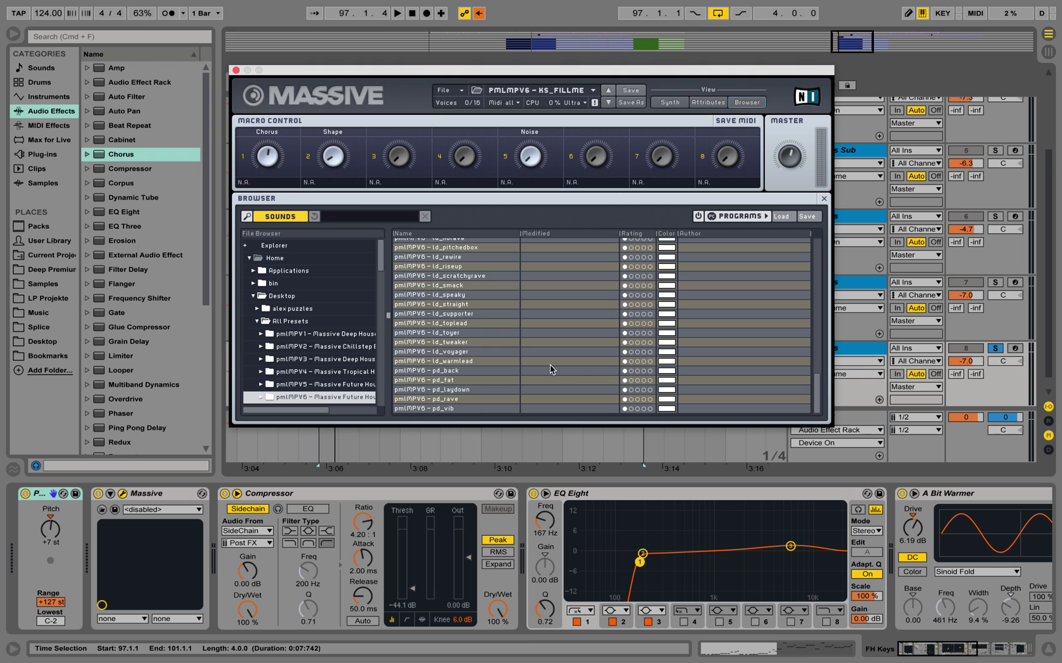
scroll(500, 357, "up", 3)
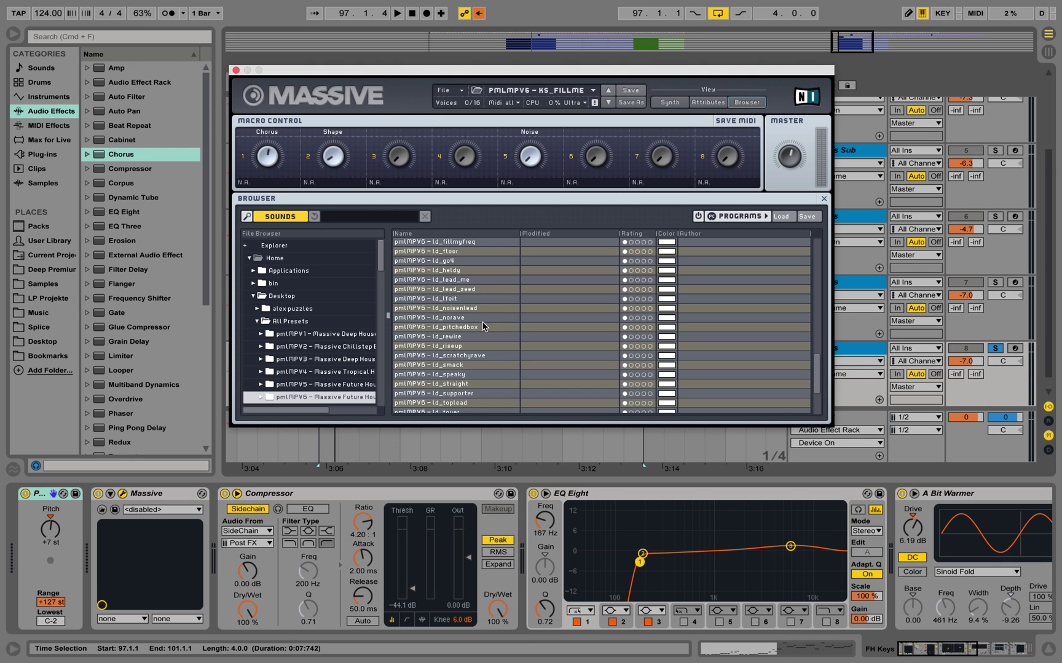
left_click(452, 271)
left_click(669, 103)
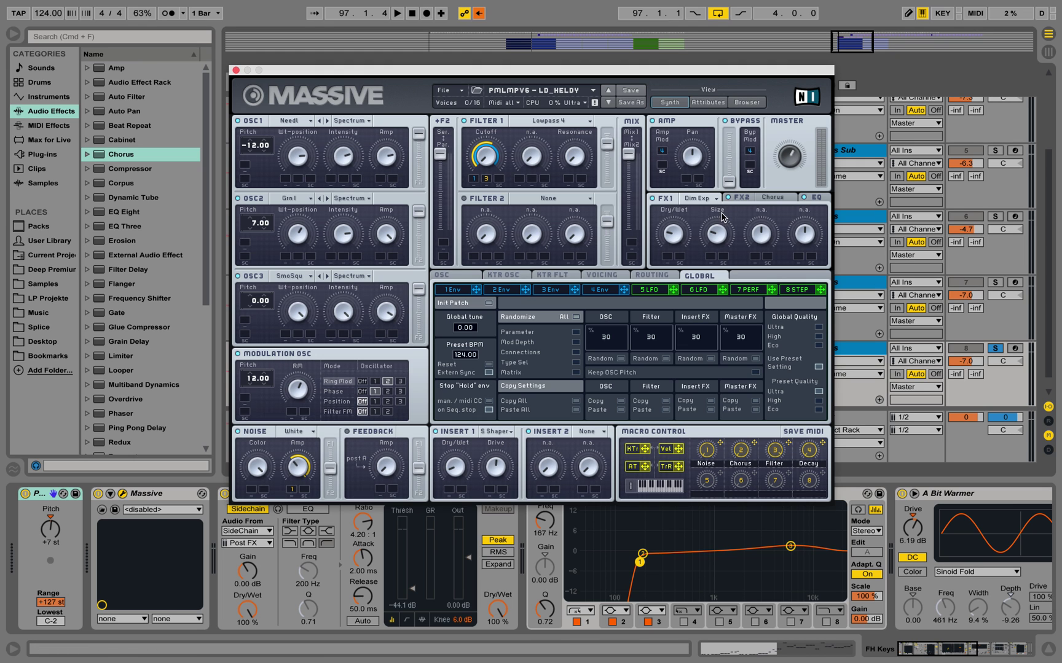
left_click(236, 70)
key("space")
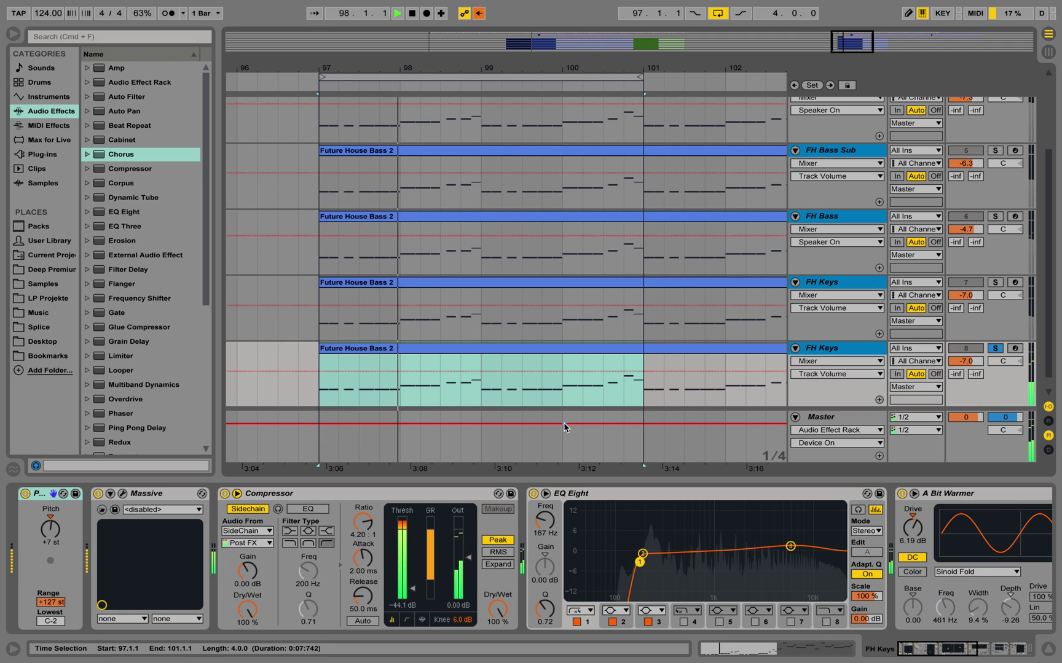
Step: Undo the duplicated keys track and replay the FH Keys clip from bar 97
key("space")
key("super+shift+t")
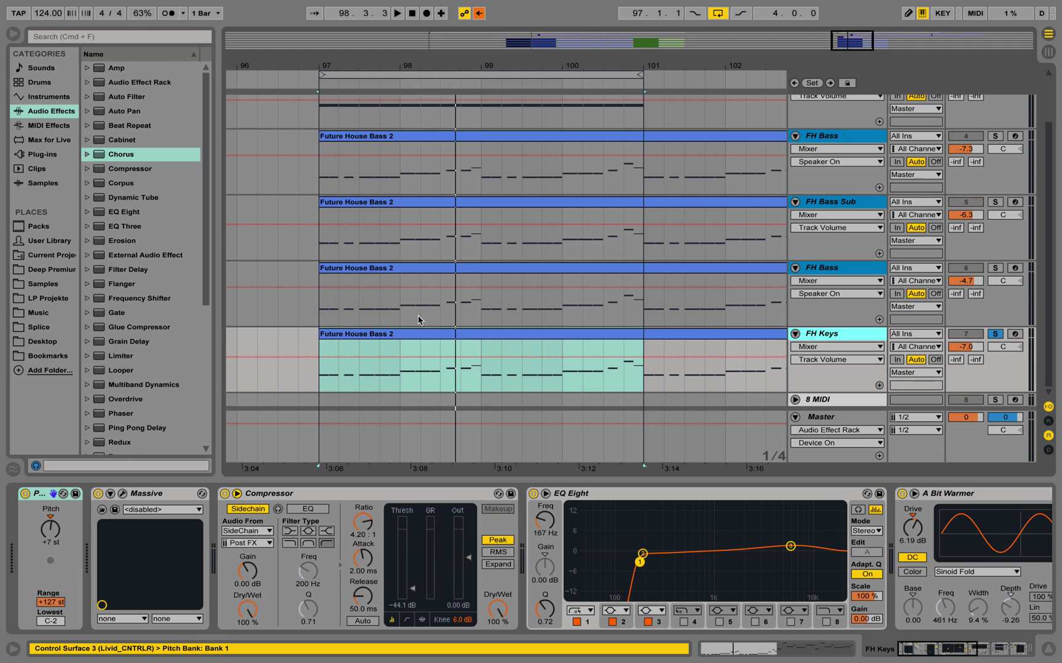
left_click(372, 338)
key("space")
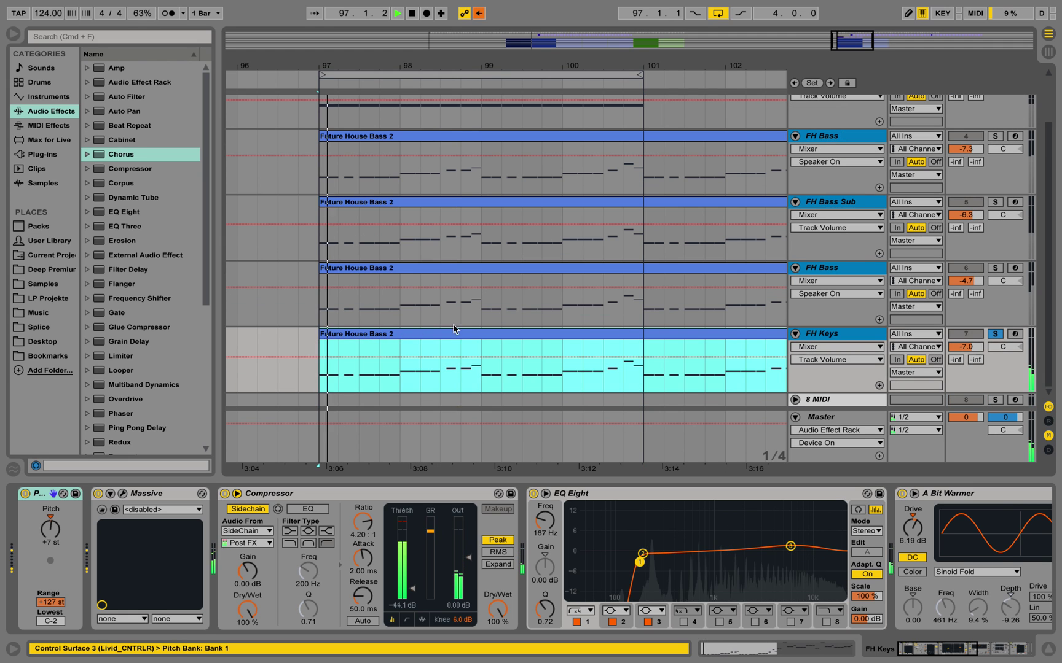
Step: Unsolo FH Keys, raise its volume slightly, set Compressor Threshold to -29.0 dB, reopen Massive
left_click(996, 335)
left_click_drag(965, 346, 965, 336)
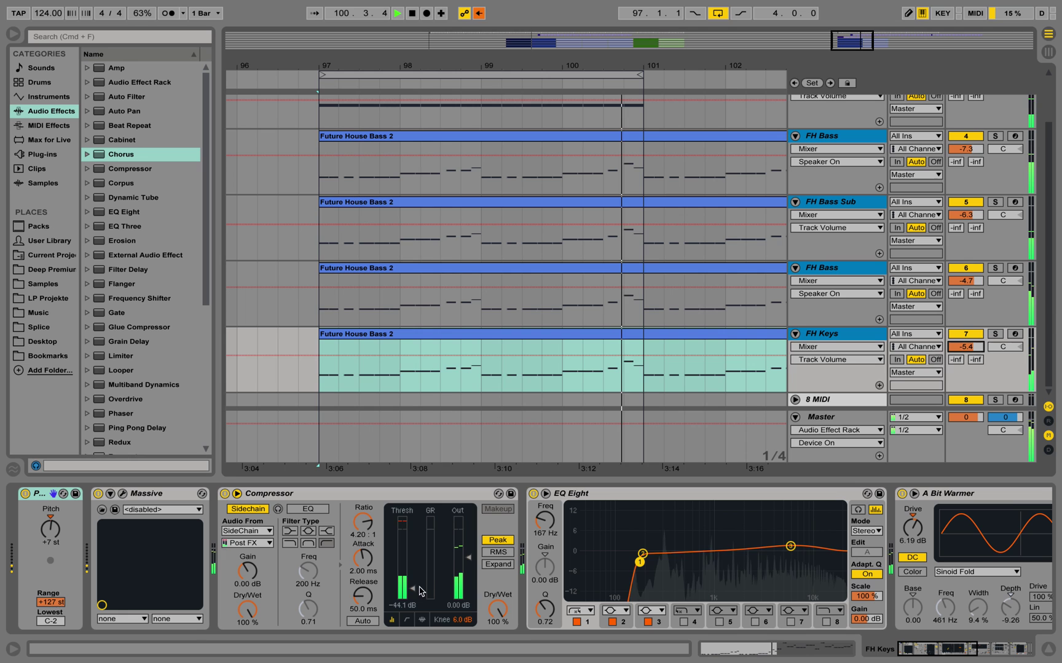
left_click_drag(420, 590, 420, 579)
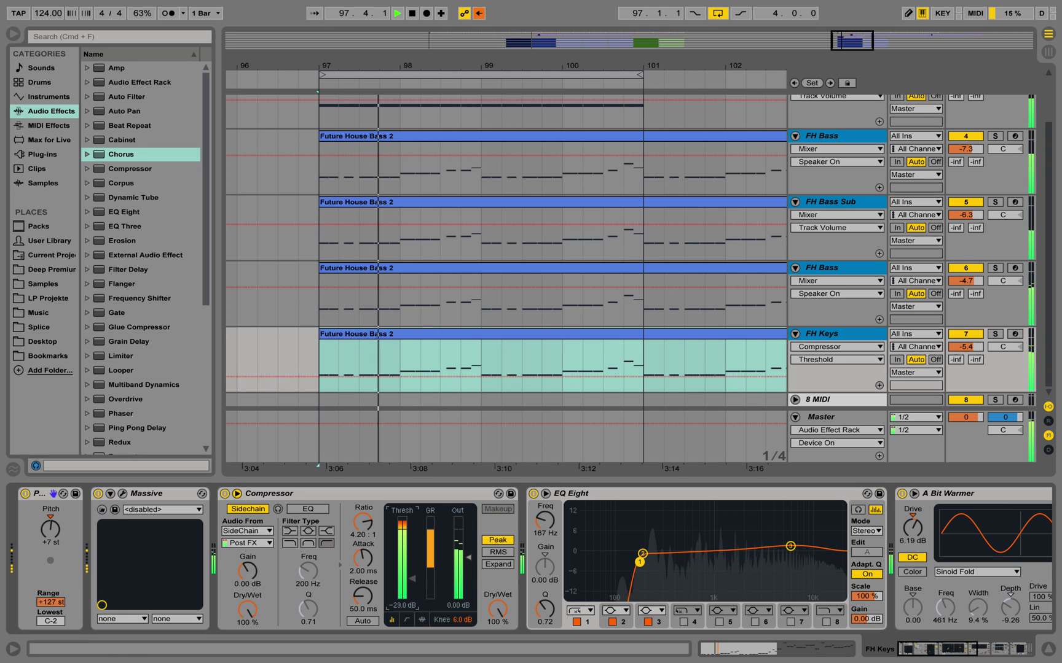
scroll(561, 232, "up", 3)
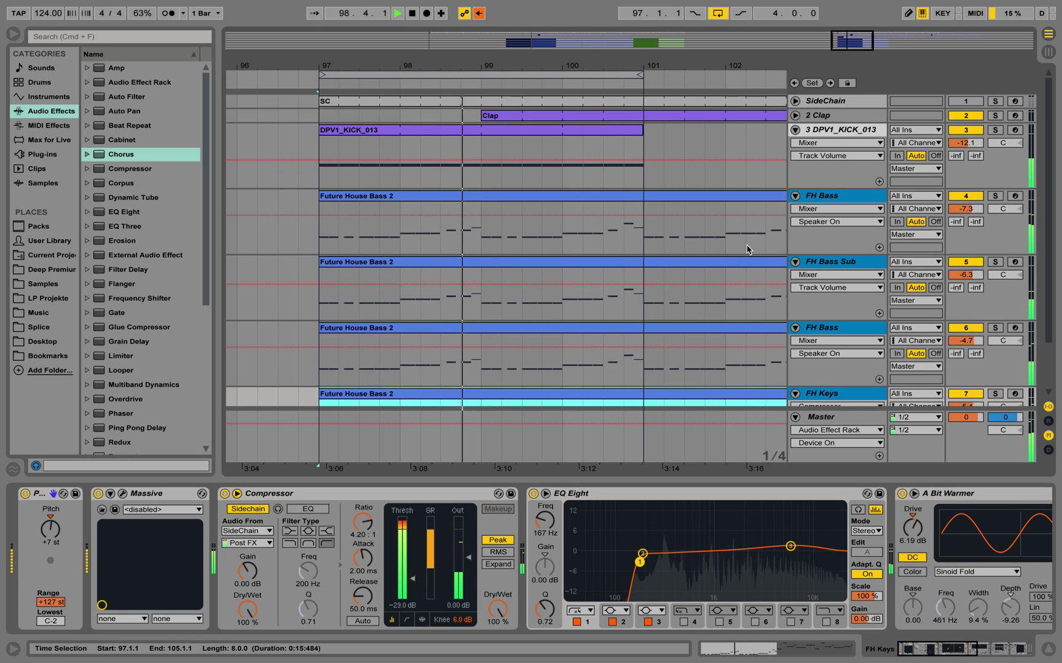
key("space")
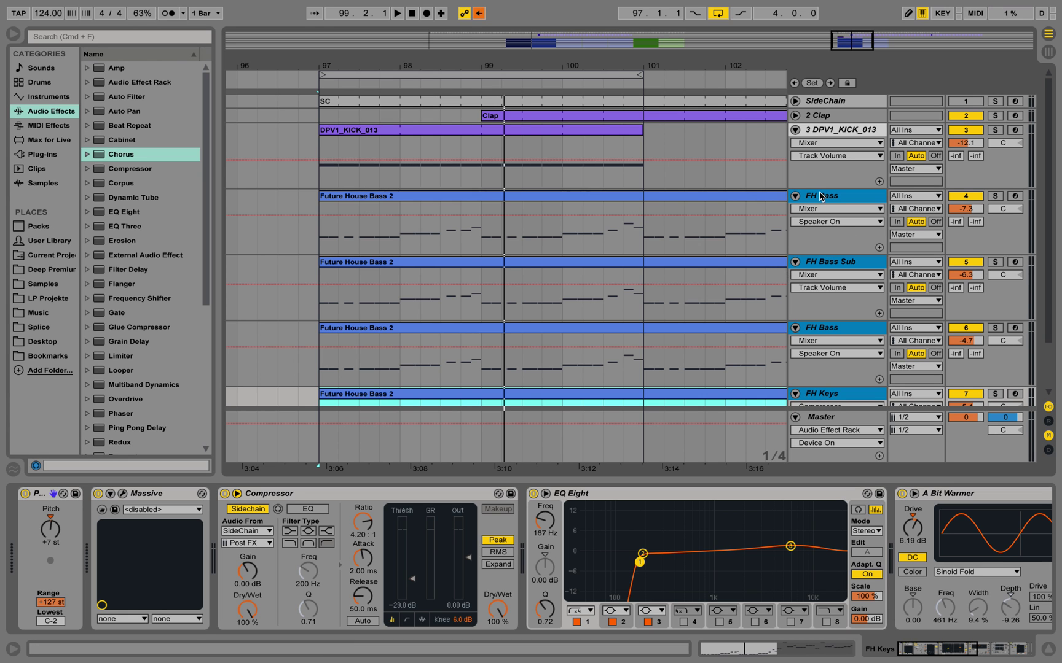
left_click(122, 495)
Step: Check the OSC1, OSC2 and OSC3 wavetable lists, leaving them unchanged
left_click(312, 122)
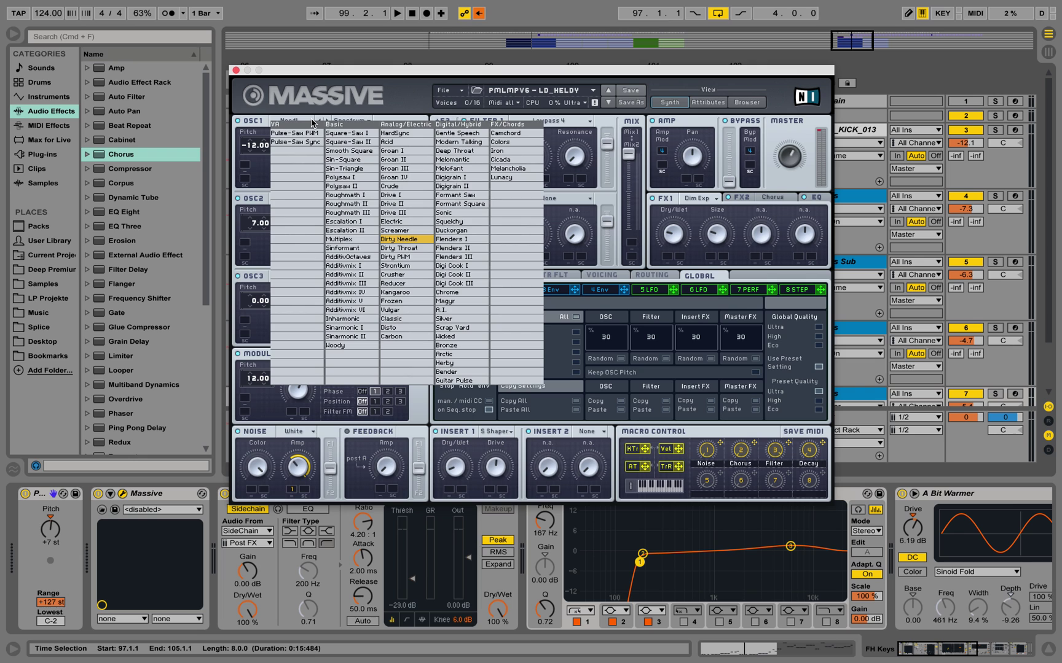
left_click(312, 122)
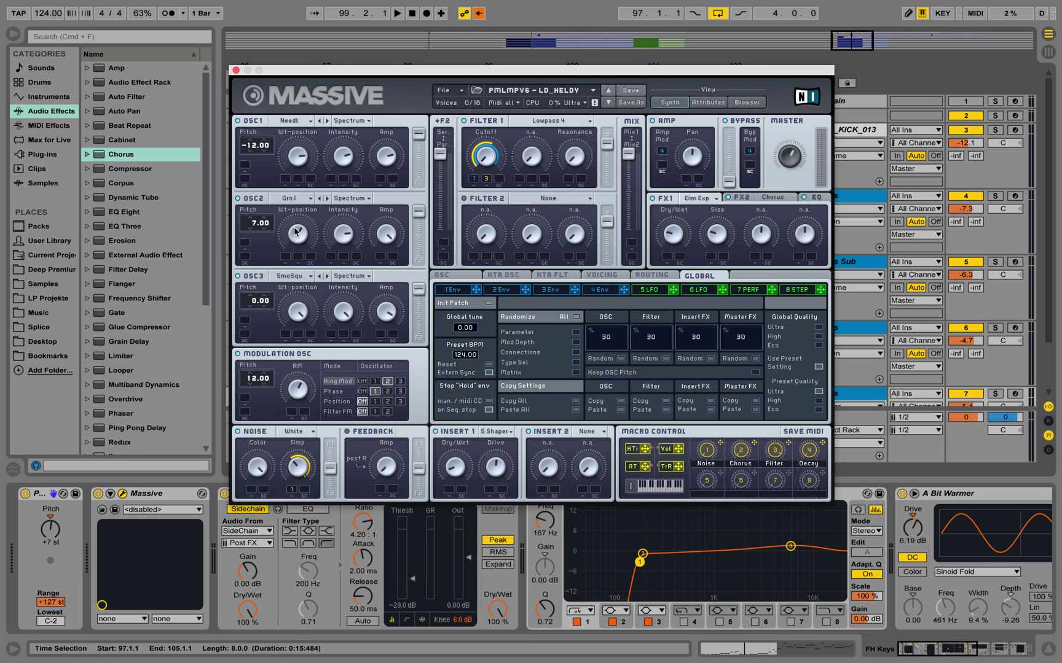
left_click(309, 200)
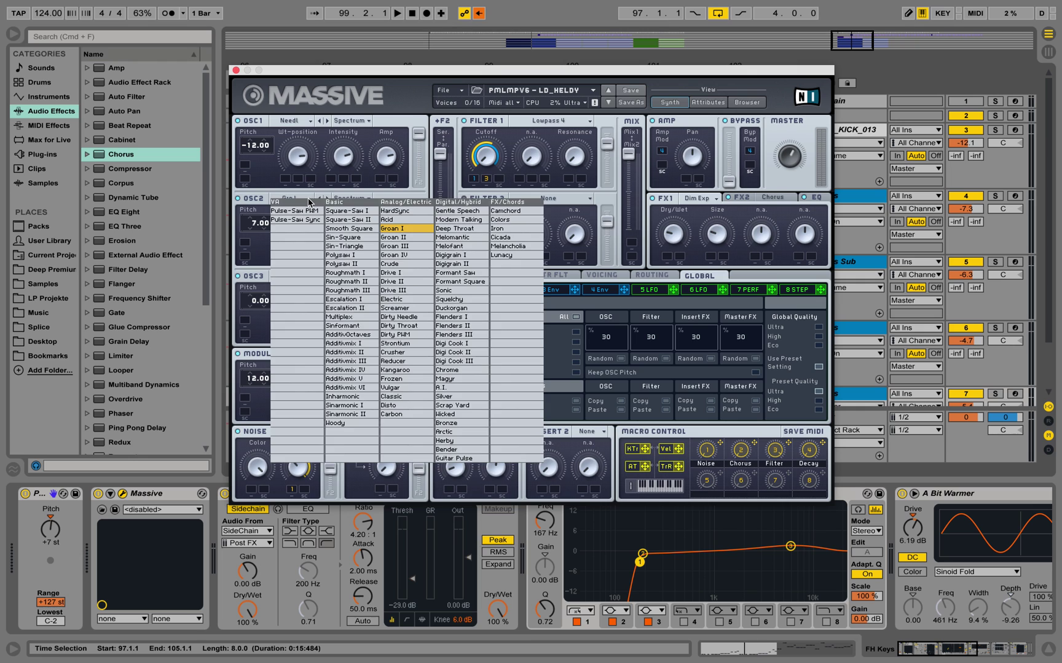
left_click(309, 202)
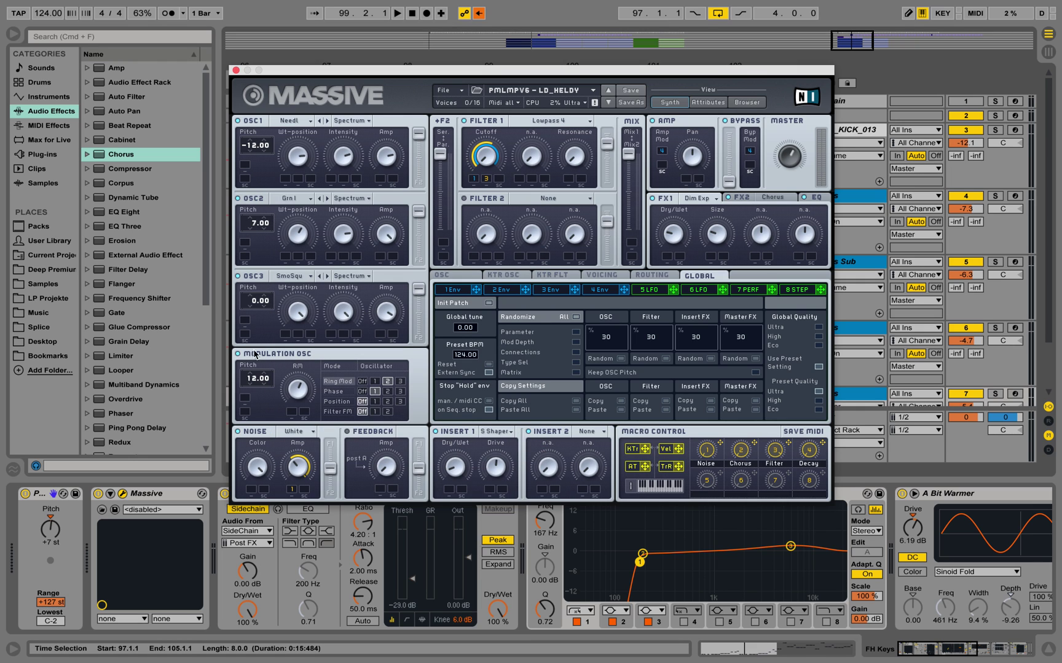
left_click(310, 277)
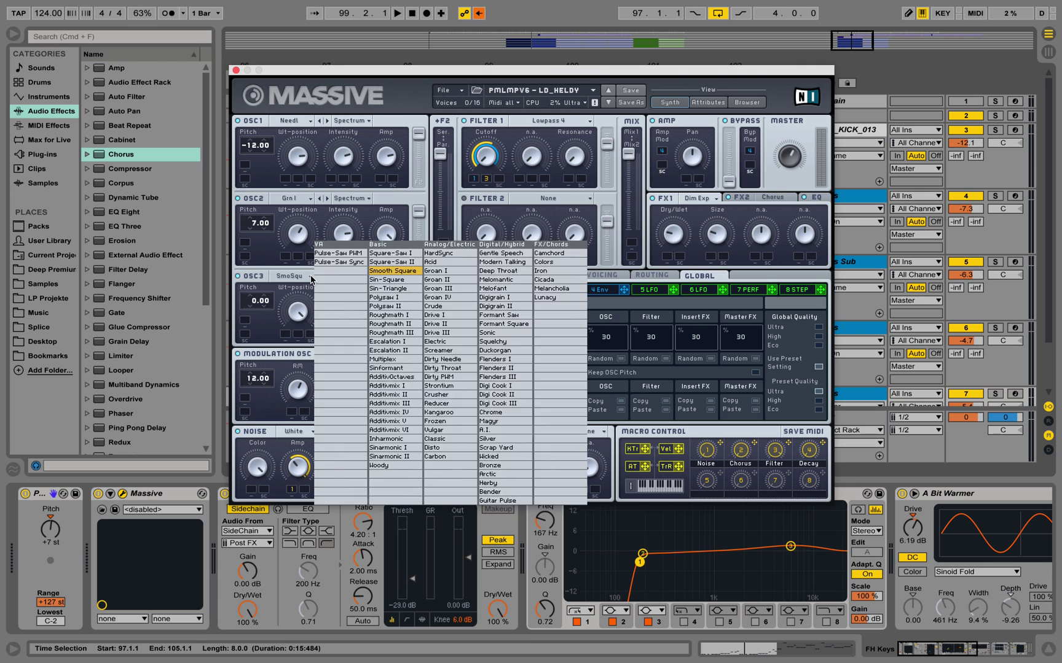
left_click(311, 280)
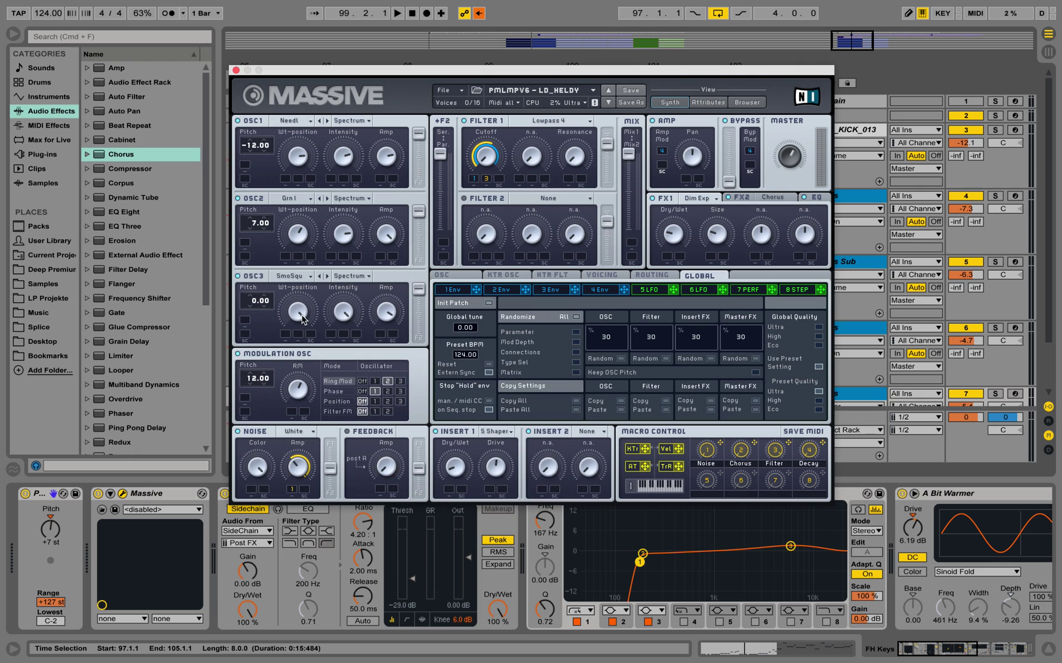
Step: Switch the modulation oscillator to Phase mode and show the FX2 Chorus settings
left_click(333, 392)
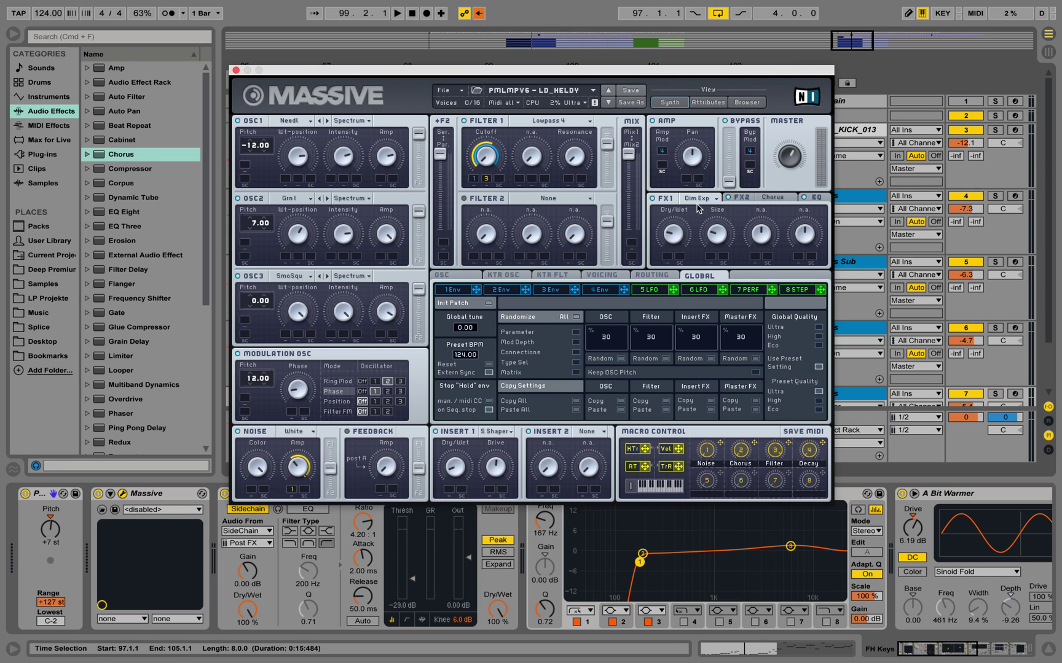
left_click(743, 199)
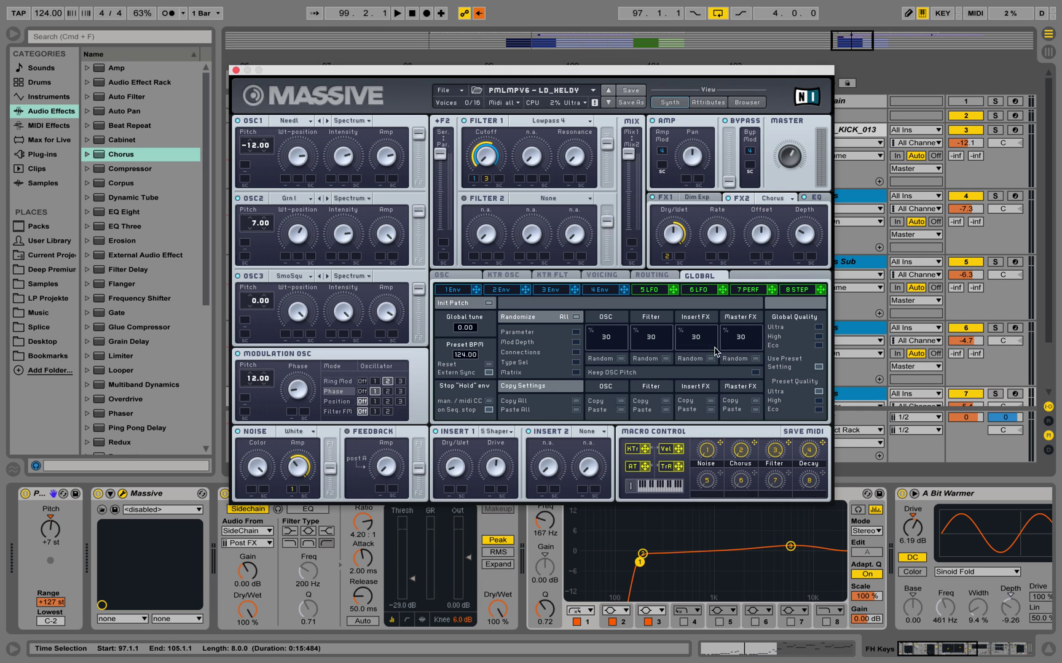
scroll(867, 594, "right", 10)
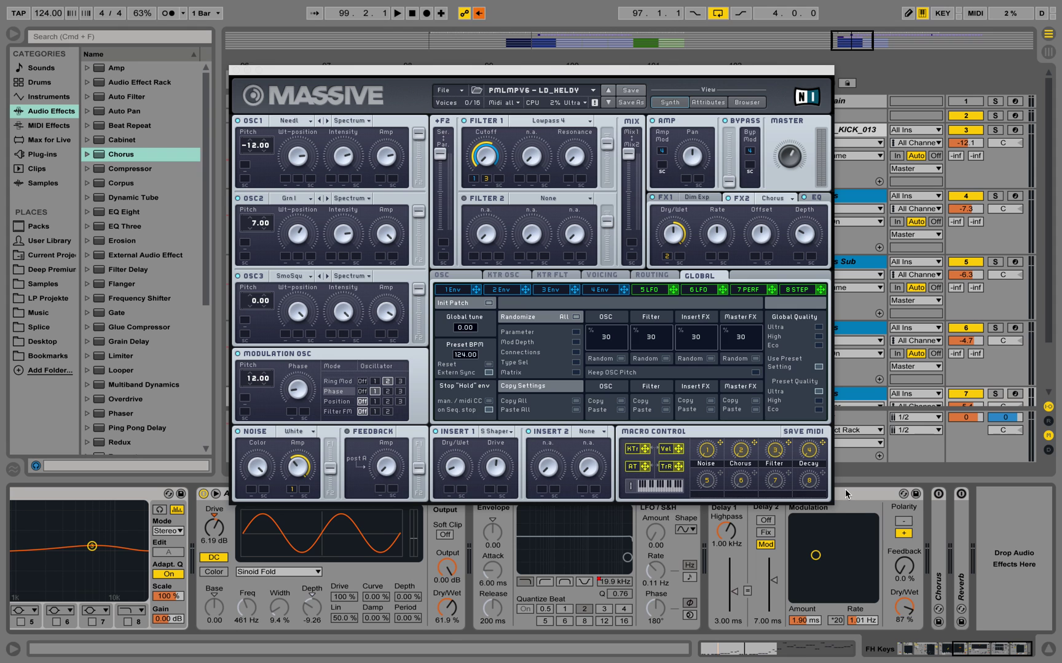
Step: Move the Massive window aside and audition FH Keys soloed from bar 97, then unsolo
left_click(846, 494)
left_click_drag(577, 69, 481, 34)
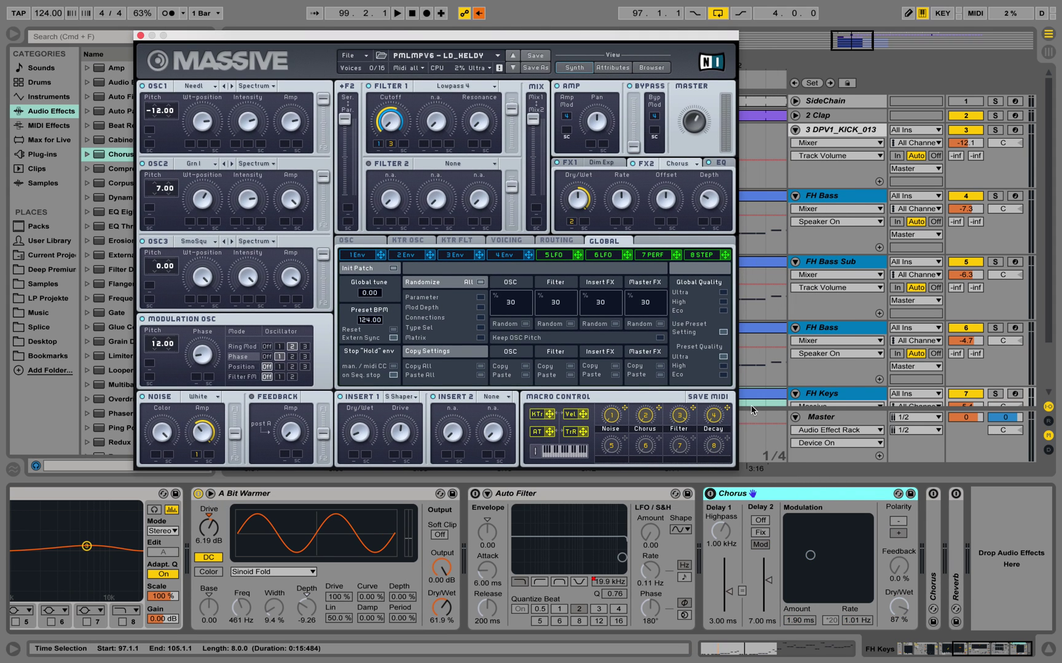
left_click(995, 394)
key("space")
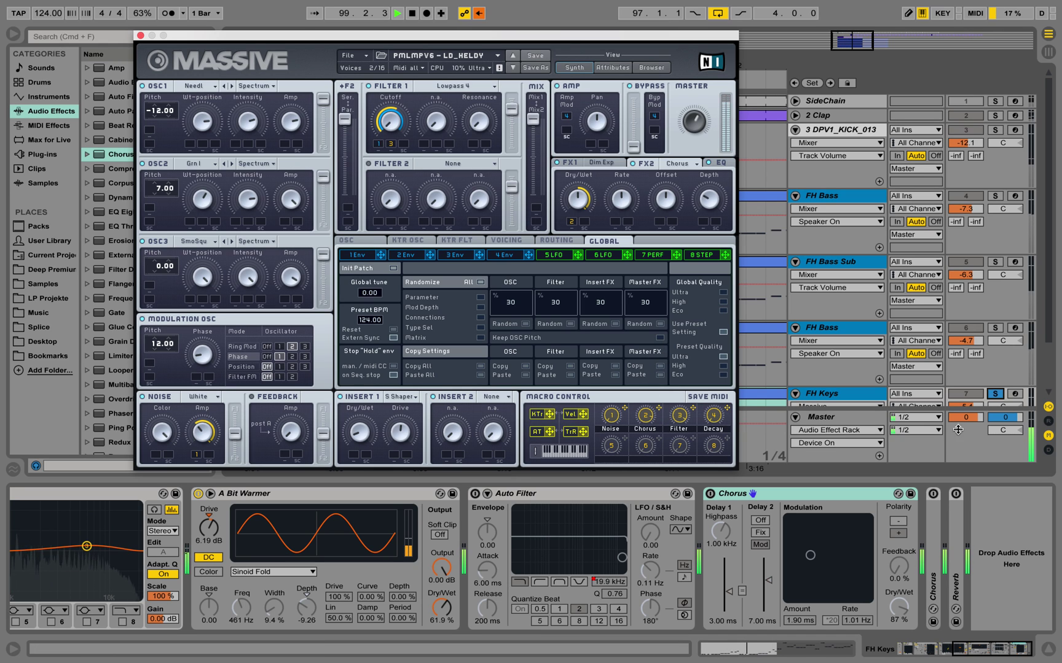
left_click(995, 394)
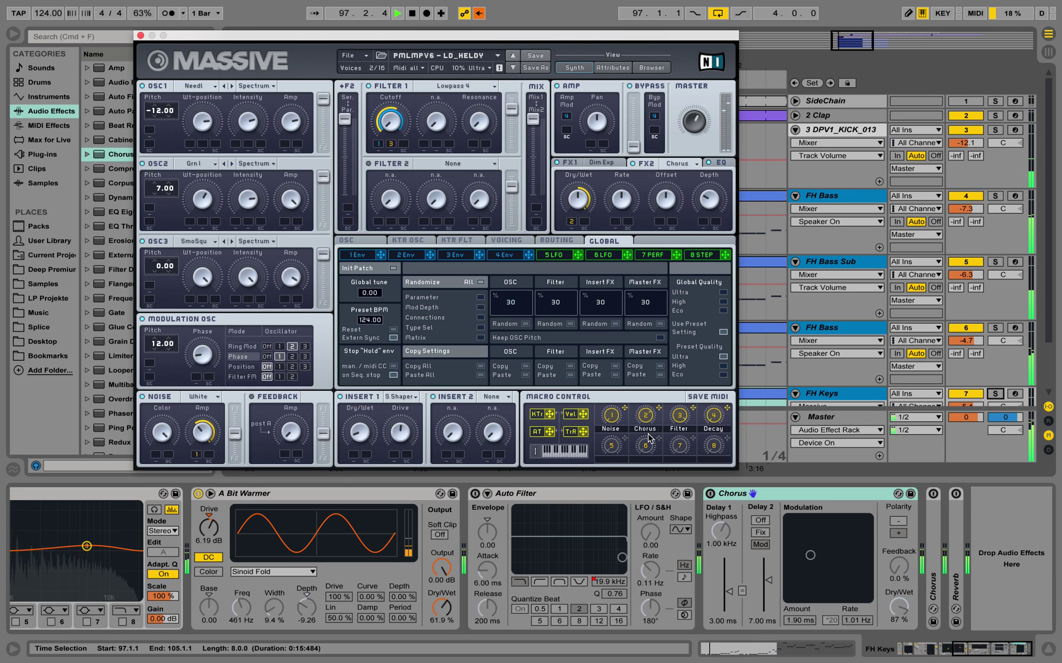
Step: Enable the Chorus on FH Keys, show Massive's EQ effect settings and close Massive
left_click(711, 494)
key("space")
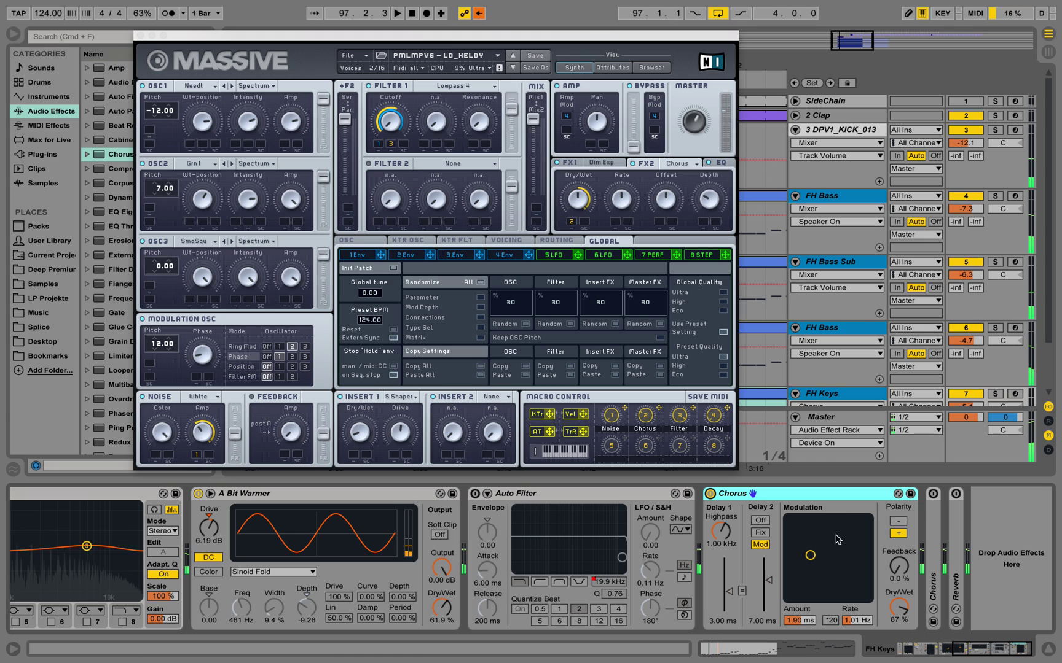
left_click(652, 424)
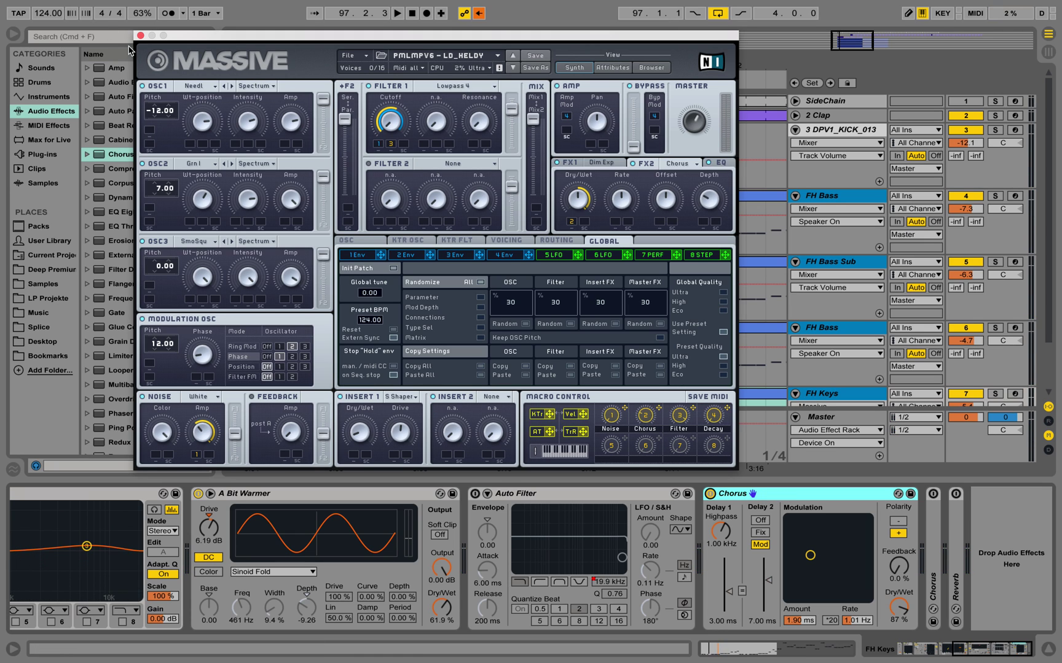
left_click(724, 163)
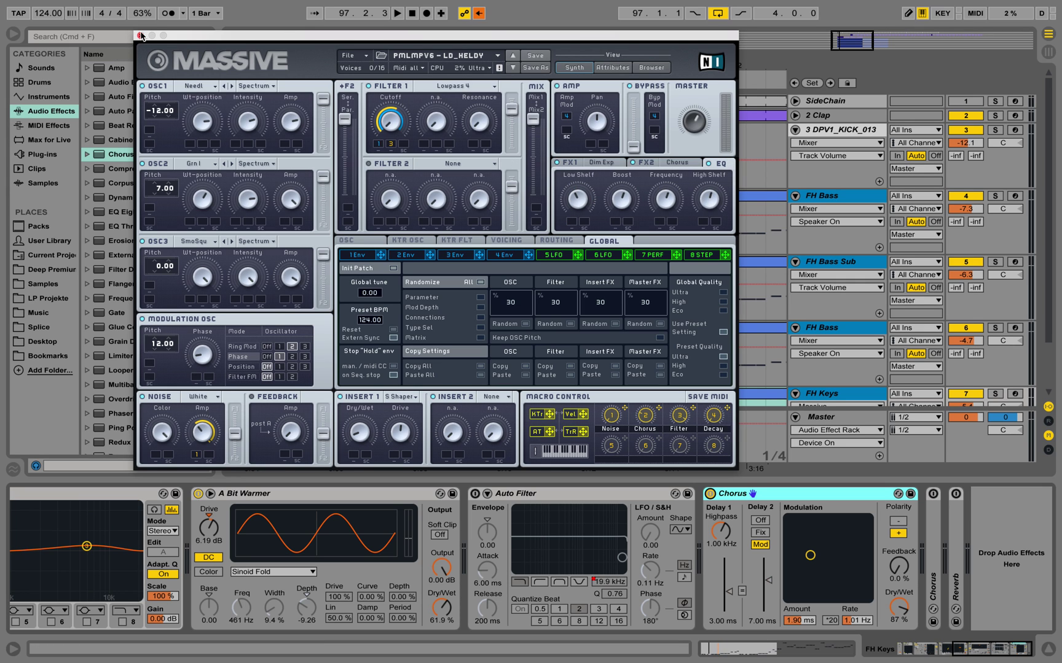
left_click(141, 35)
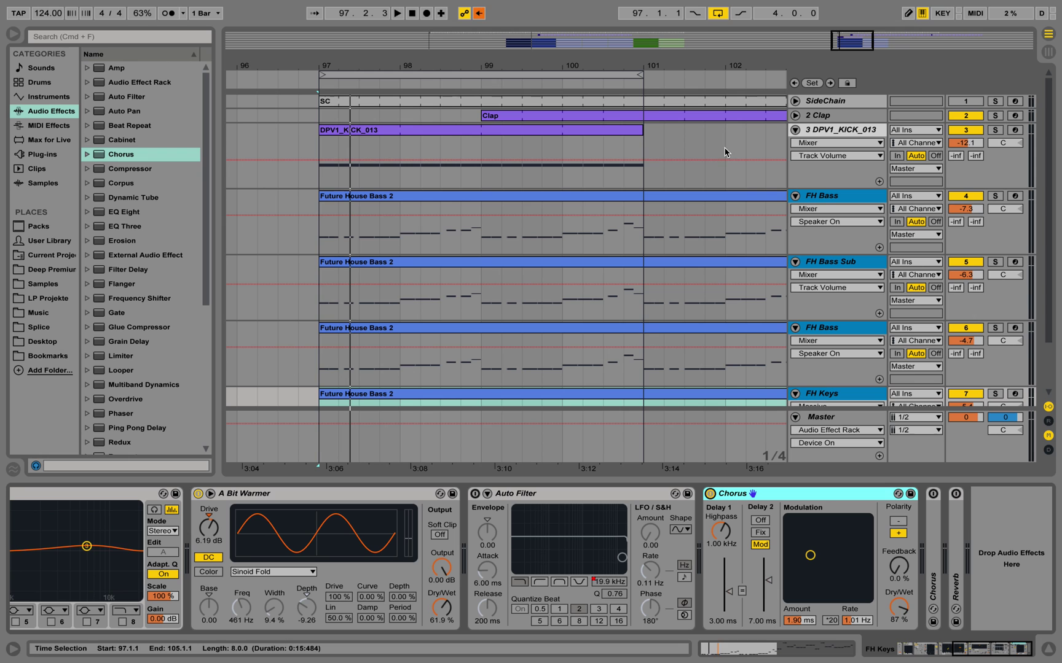
Step: Drag FH Bass Sub above the first FH Bass track while the loop plays
key("space")
scroll(787, 245, "down", 2)
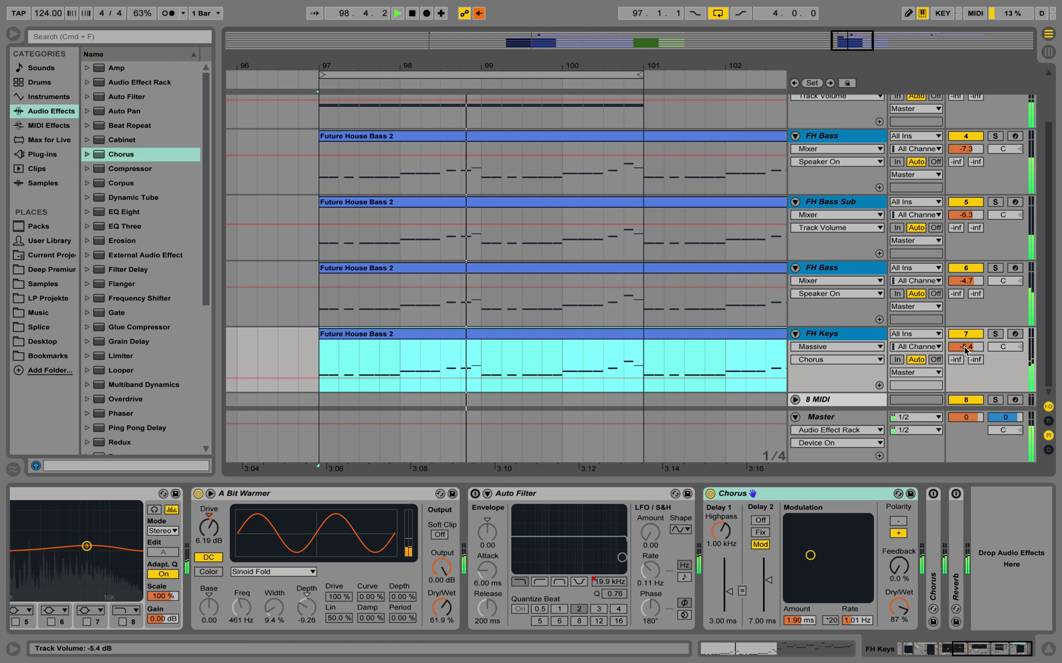
scroll(804, 159, "up", 2)
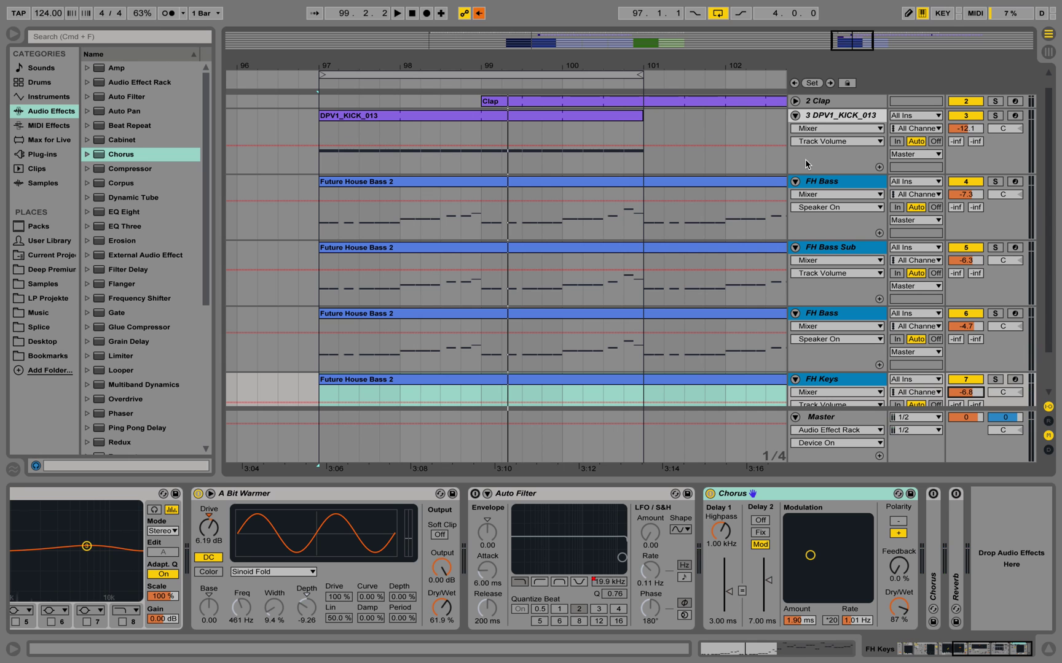
left_click(854, 247)
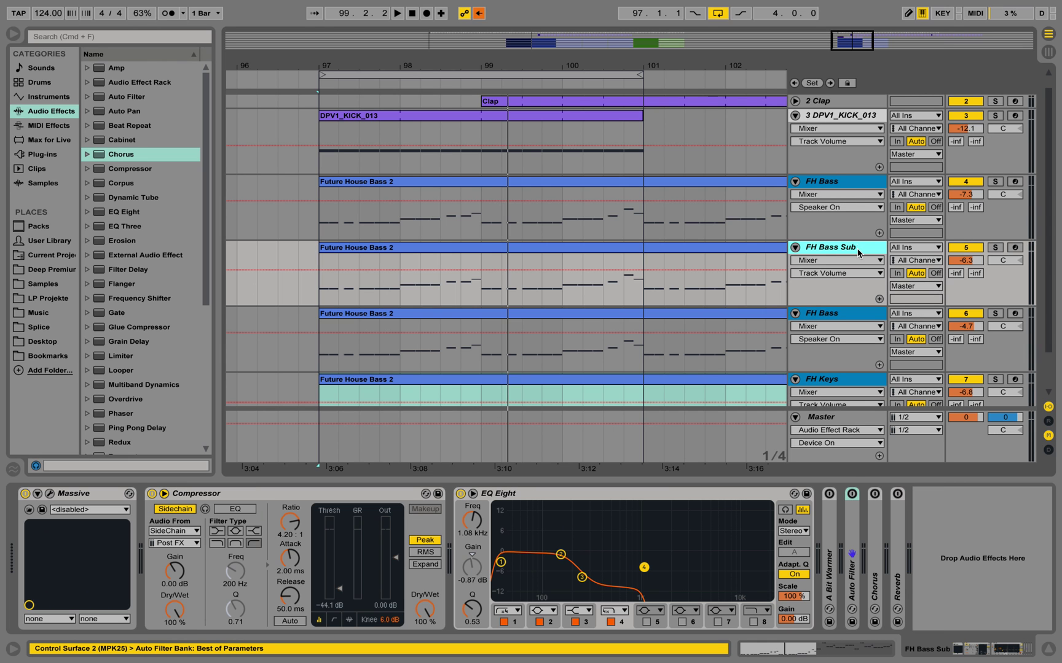
left_click_drag(843, 176, 844, 175)
left_click(843, 247)
scroll(838, 276, "down", 2)
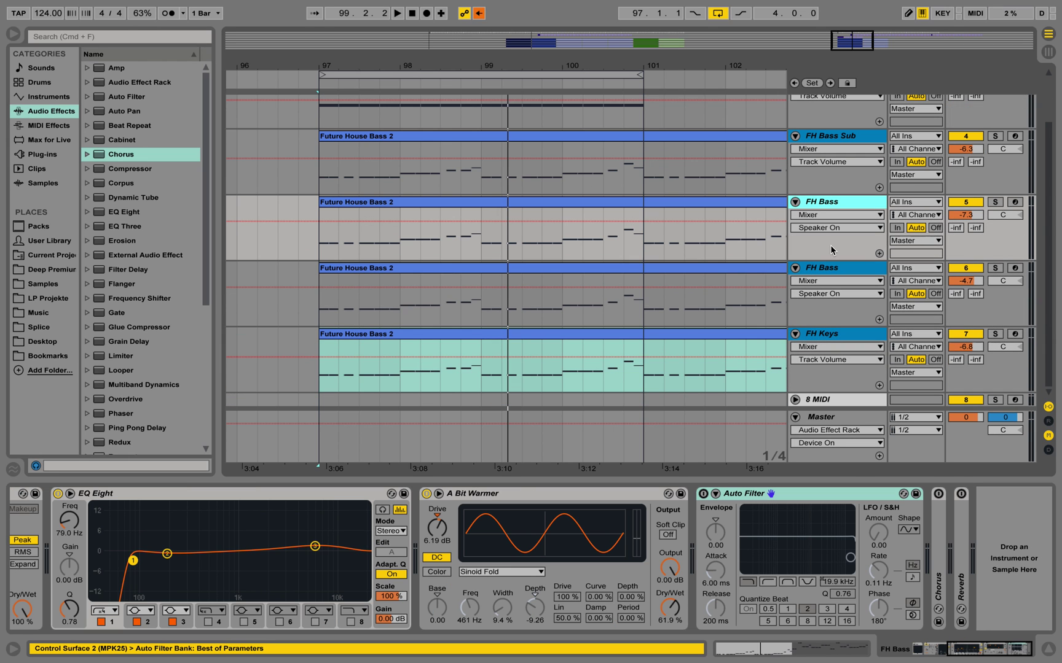
Step: Group the tracks from FH Bass through FH Keys and fold the new group
left_click(827, 335, "shift")
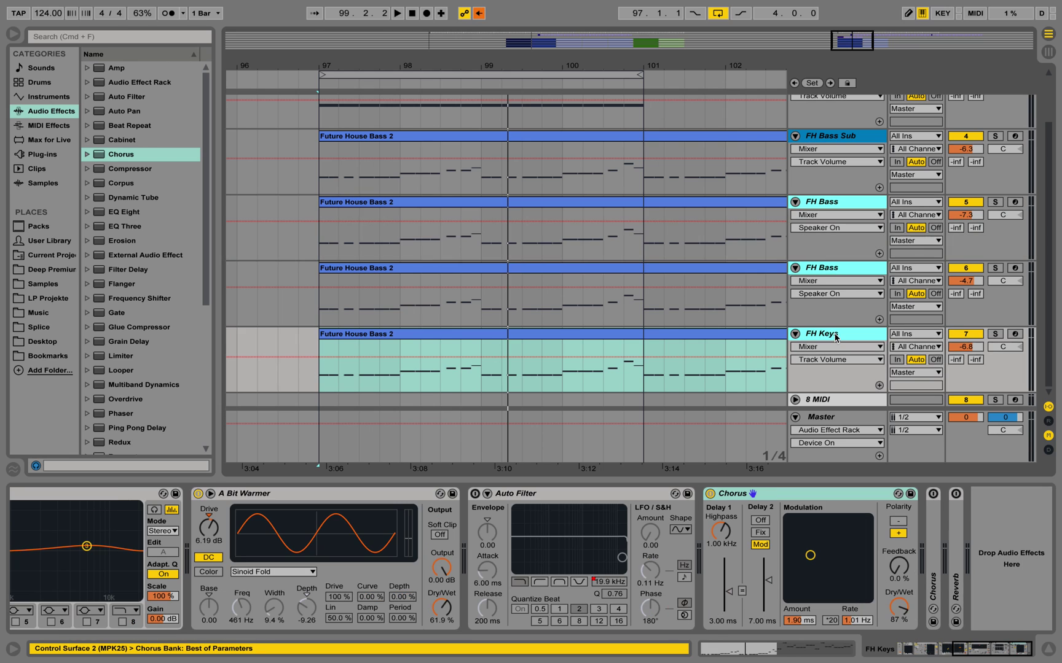
right_click(832, 209)
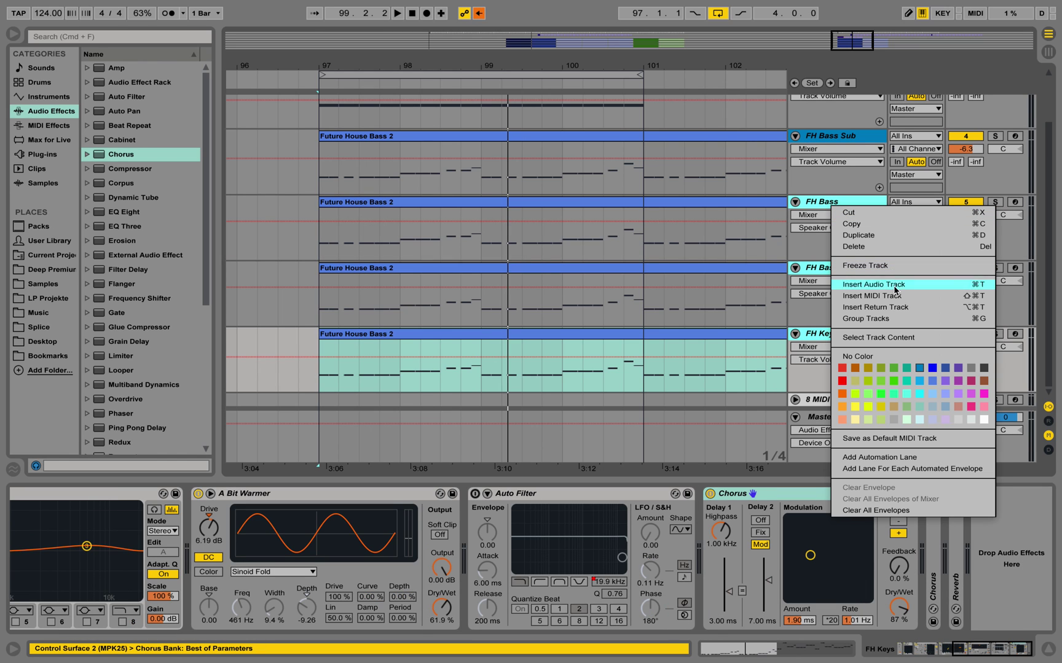
left_click(886, 319)
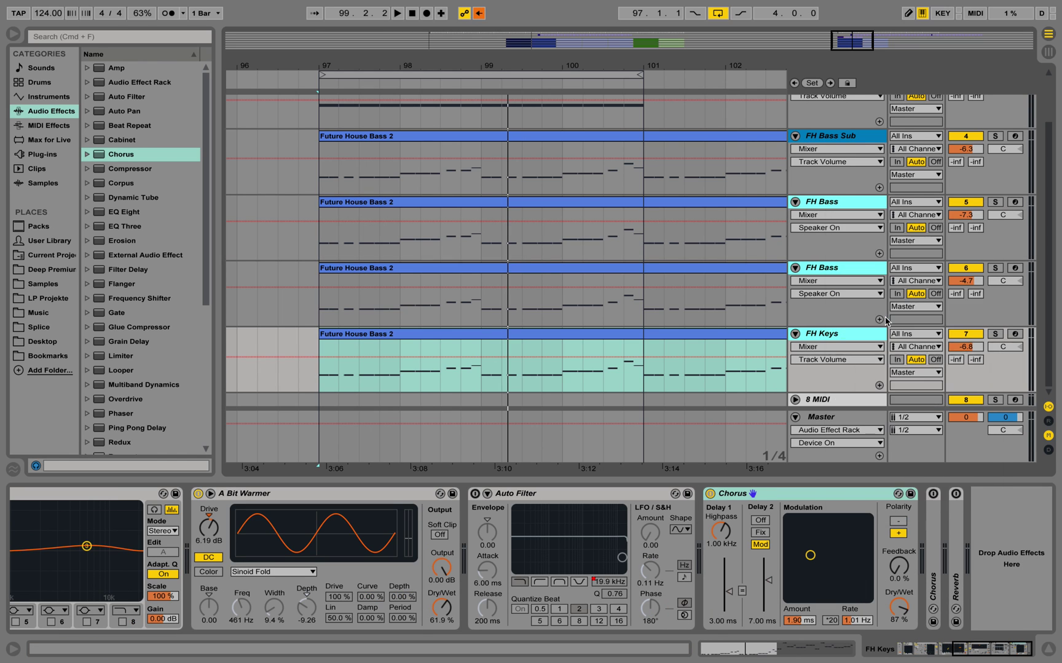
left_click(795, 204)
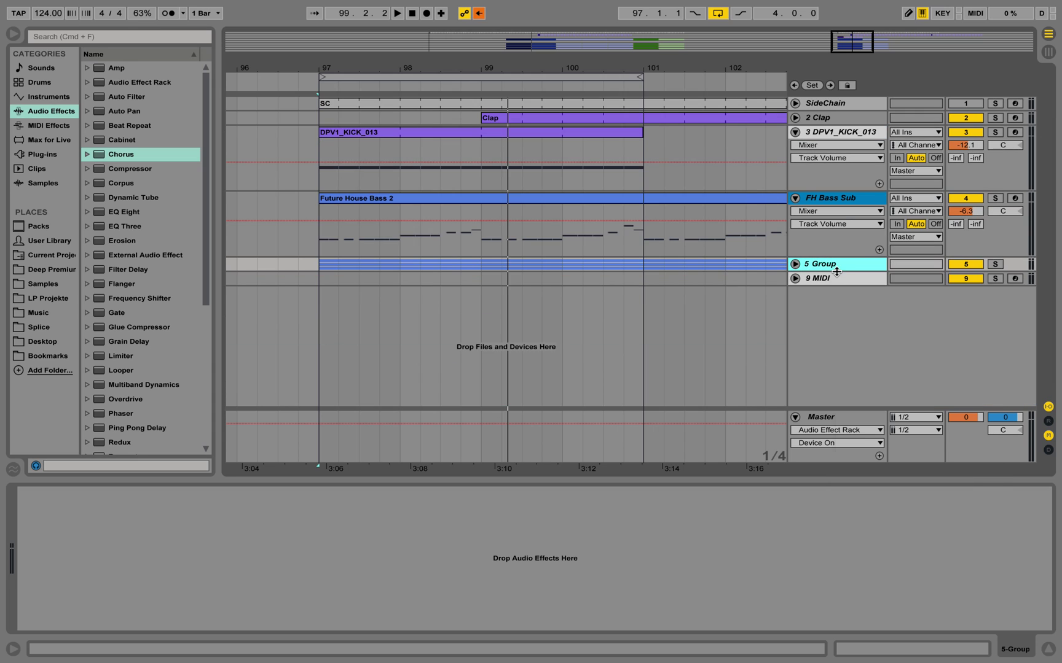
Step: Rename the group track to 'Bass Group'
right_click(832, 267)
left_click(845, 268)
right_click(844, 268)
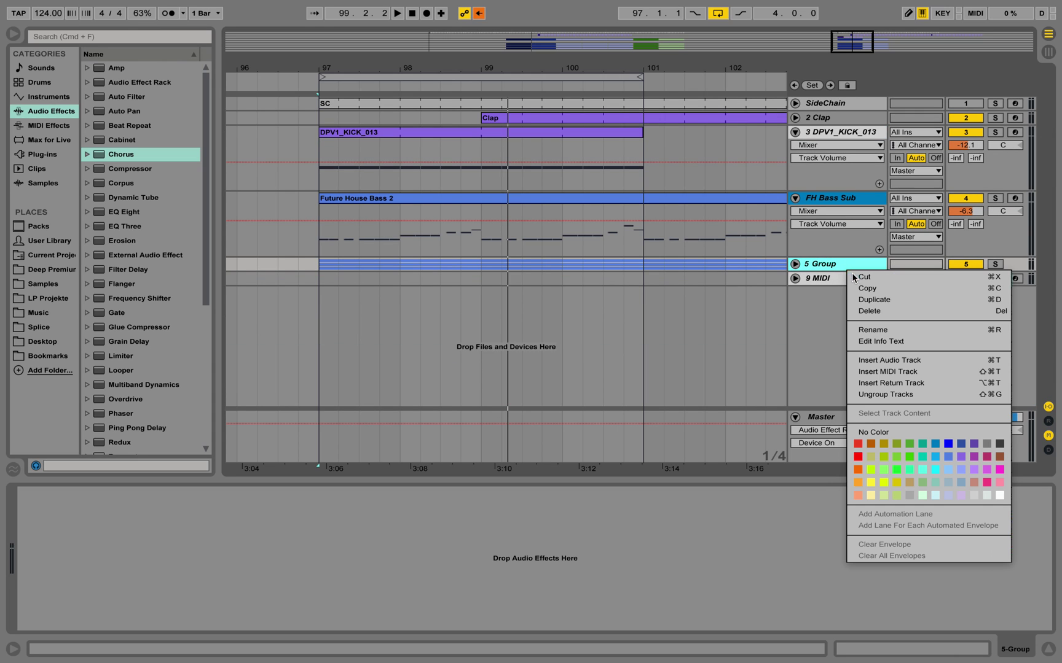
left_click(879, 330)
type("Bass Group")
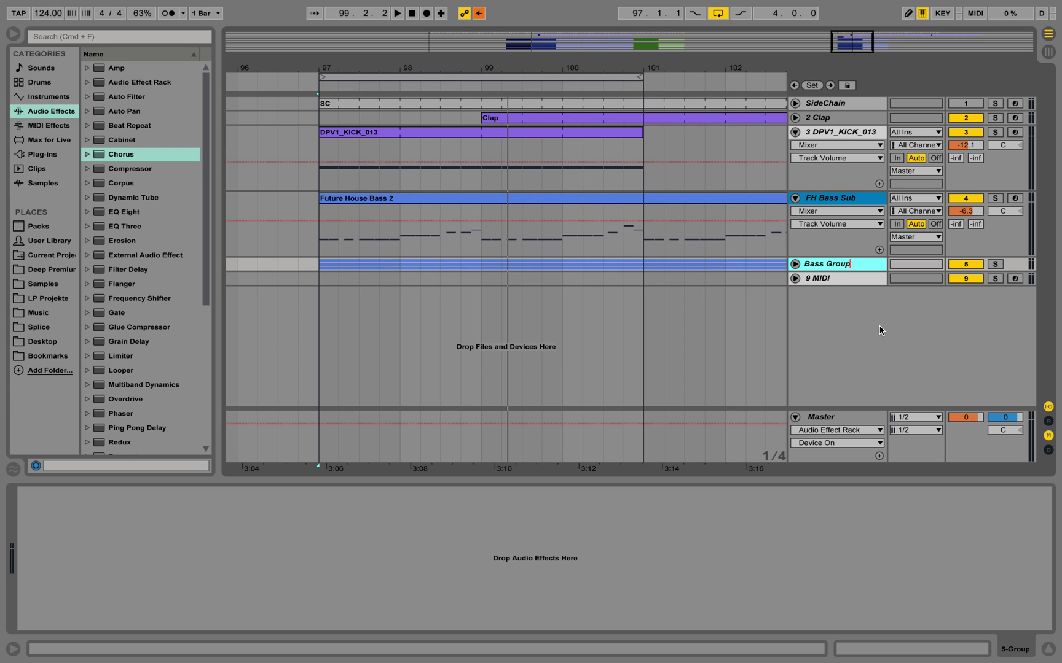
key("Return")
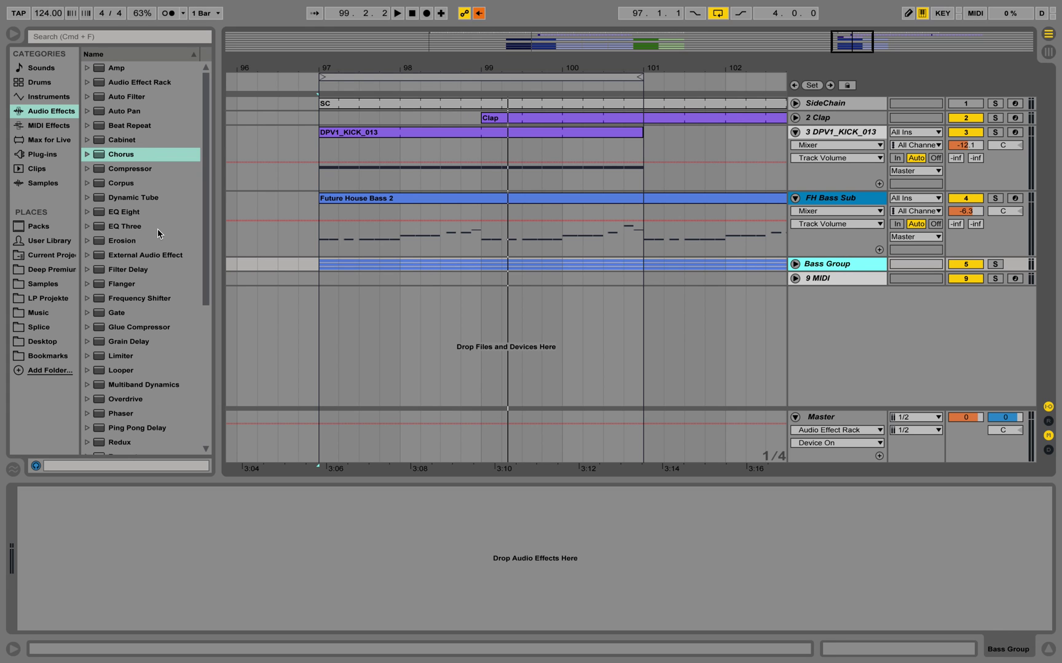
Step: Add a Glue Compressor to soloed Bass Group with threshold -15.9 dB and makeup 7.62 dB
left_click_drag(121, 332, 123, 561)
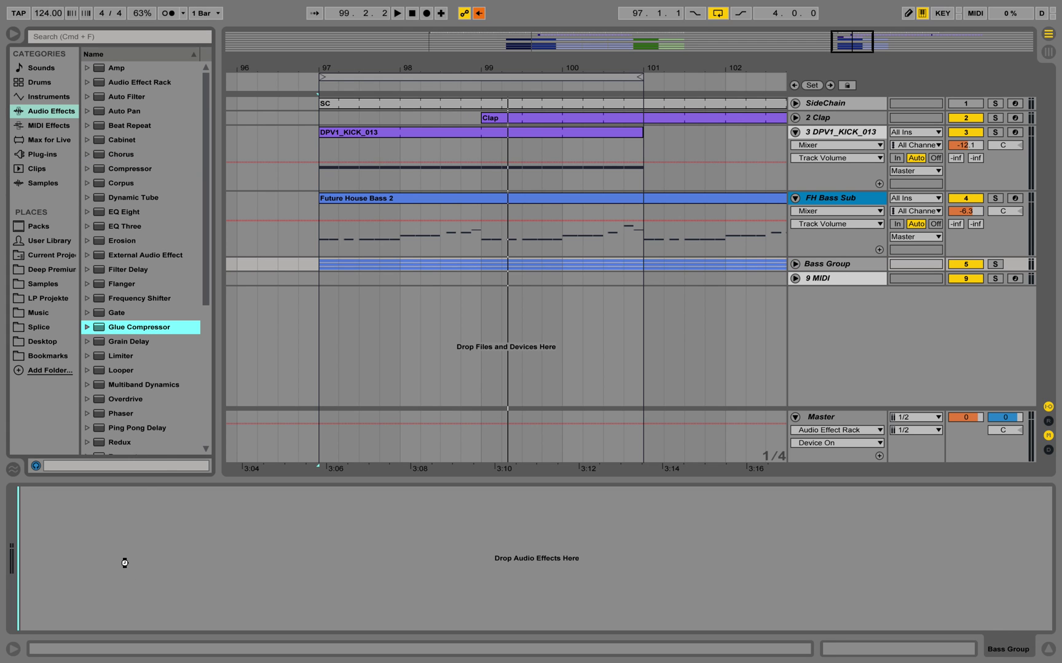
left_click(995, 265)
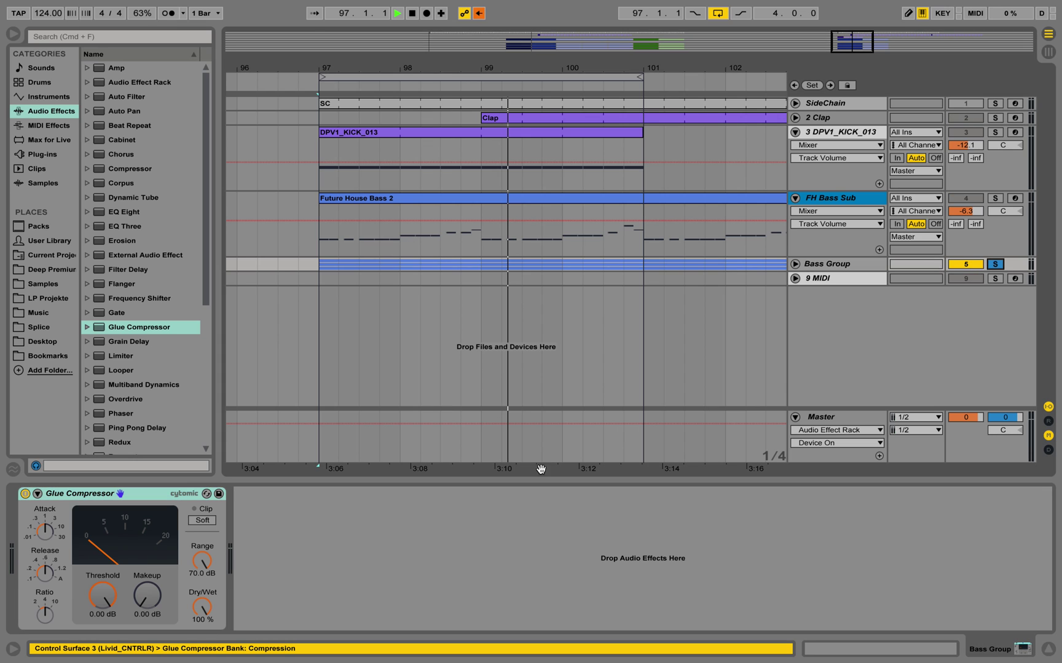
key("space")
left_click_drag(102, 596, 102, 633)
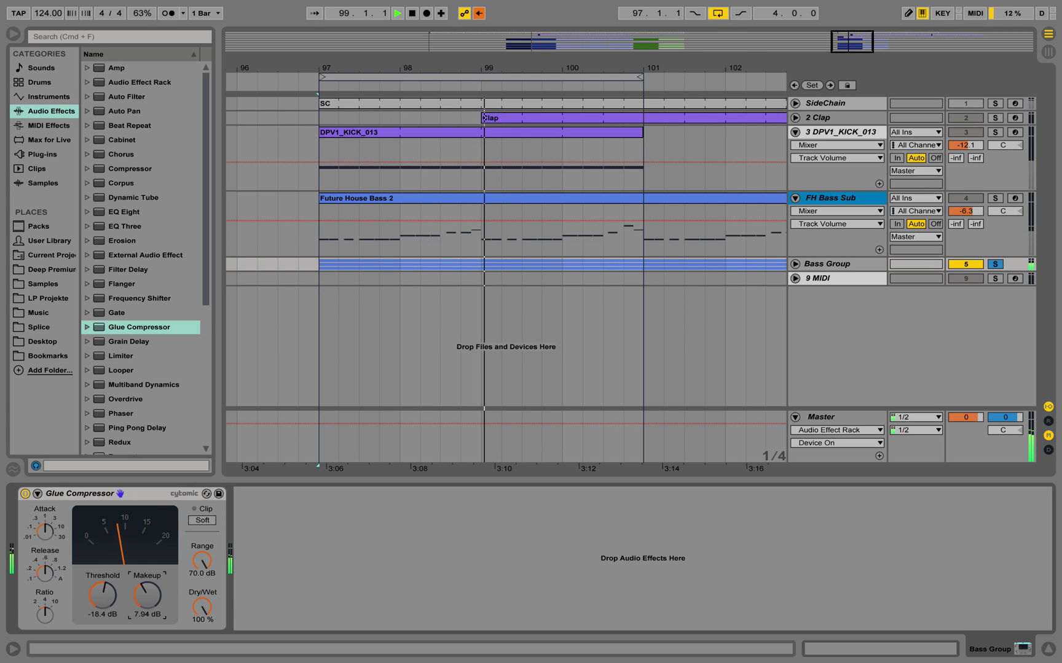
left_click_drag(130, 605, 102, 591)
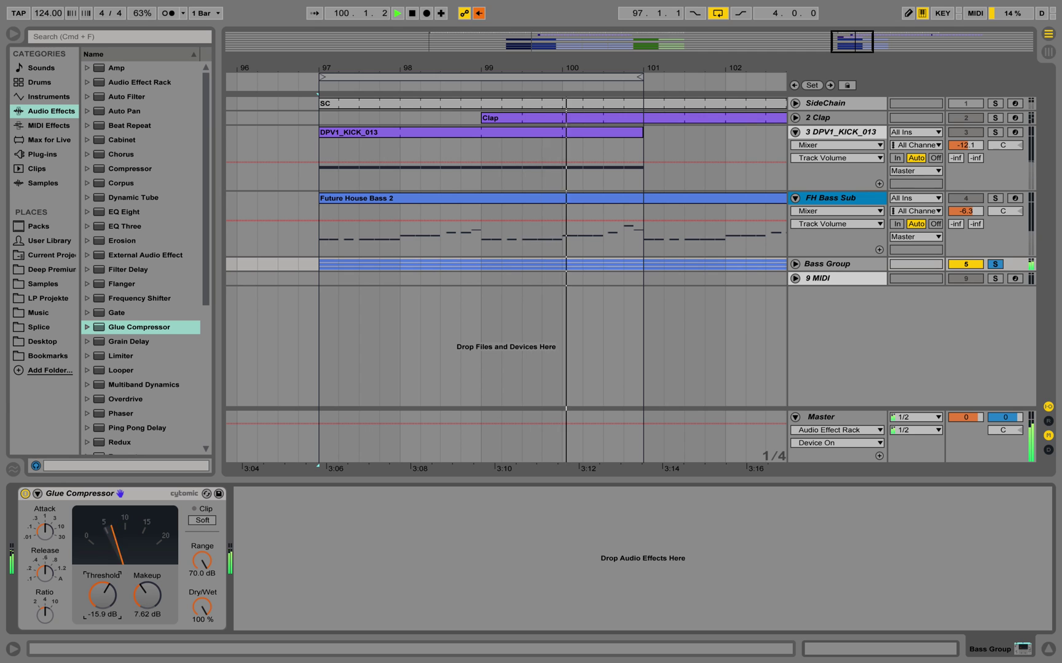
Step: Unfold Bass Group and lower the first FH Bass volume to -10.4 dB
left_click(794, 264)
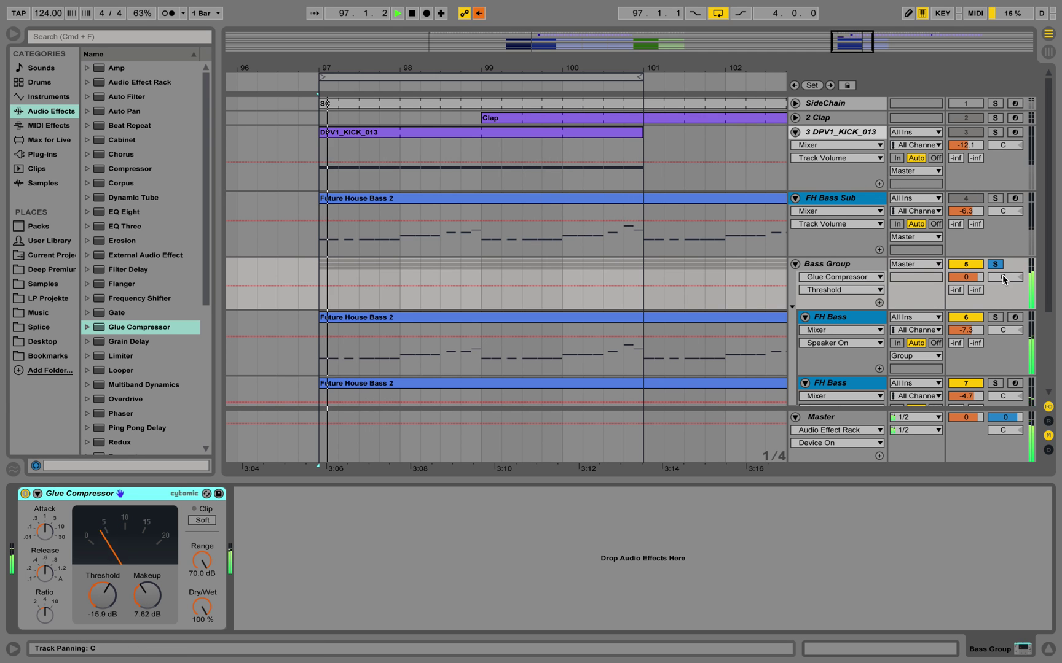
scroll(967, 312, "down", 3)
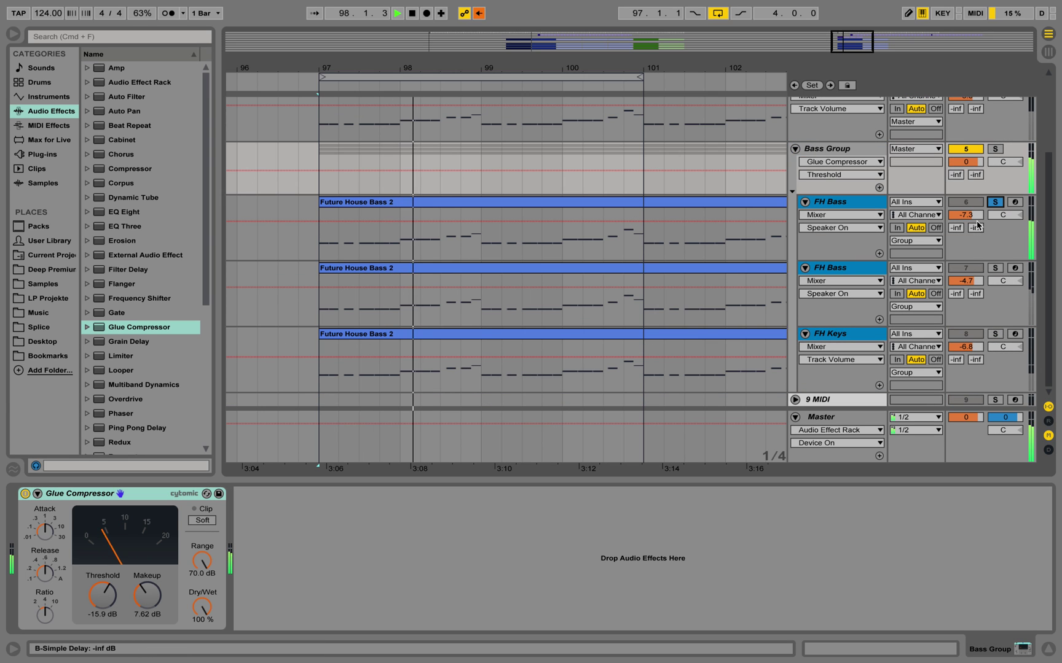
left_click_drag(966, 215, 971, 220)
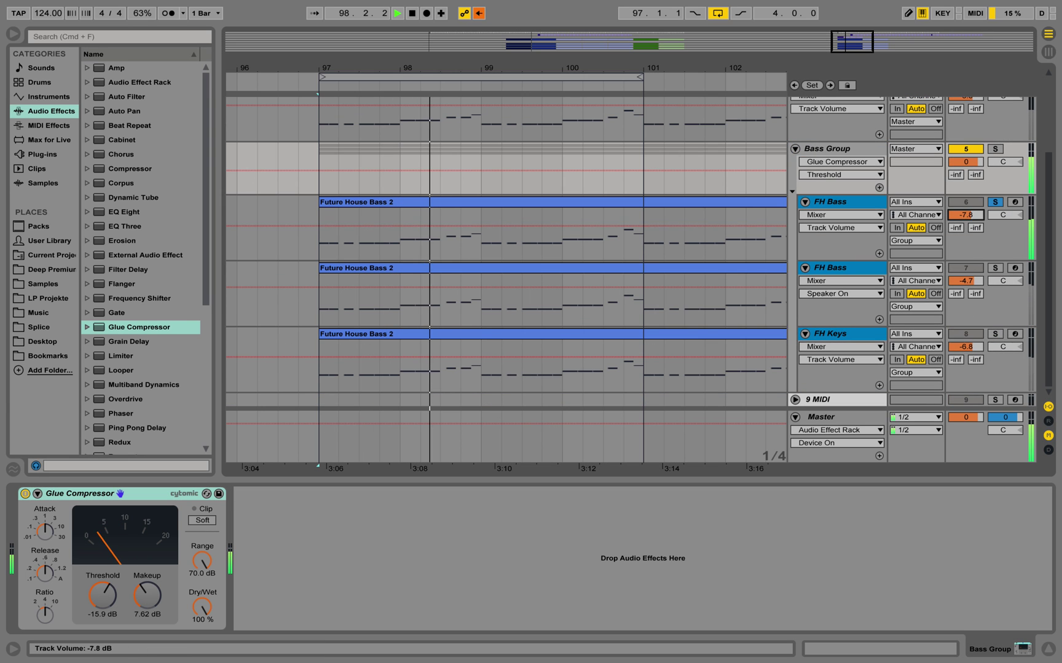
left_click(994, 268)
left_click(994, 268)
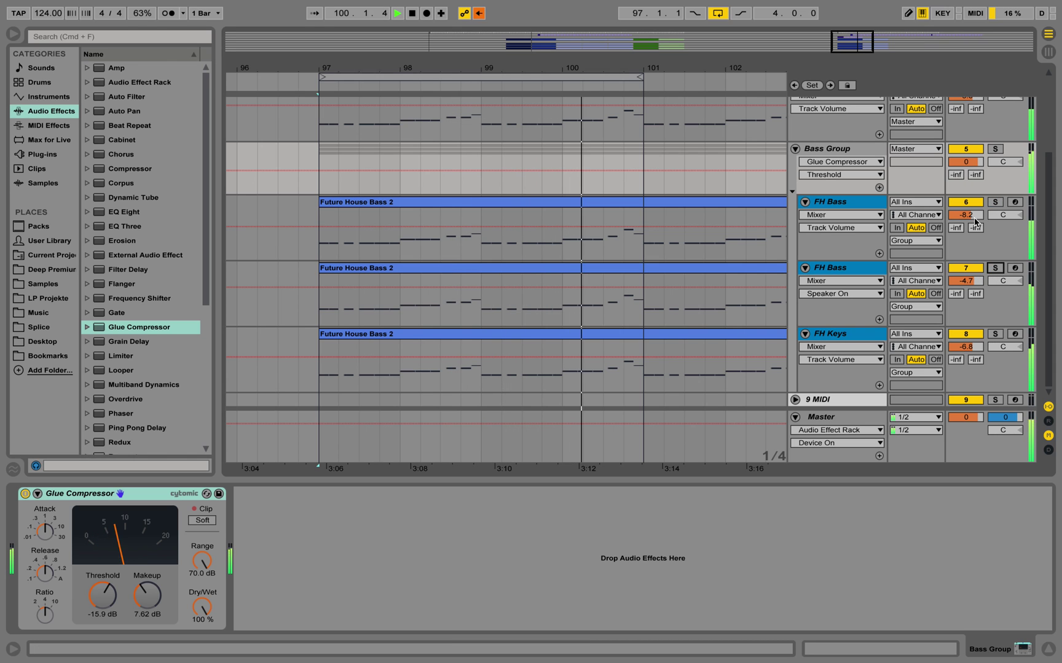
left_click_drag(966, 215, 965, 231)
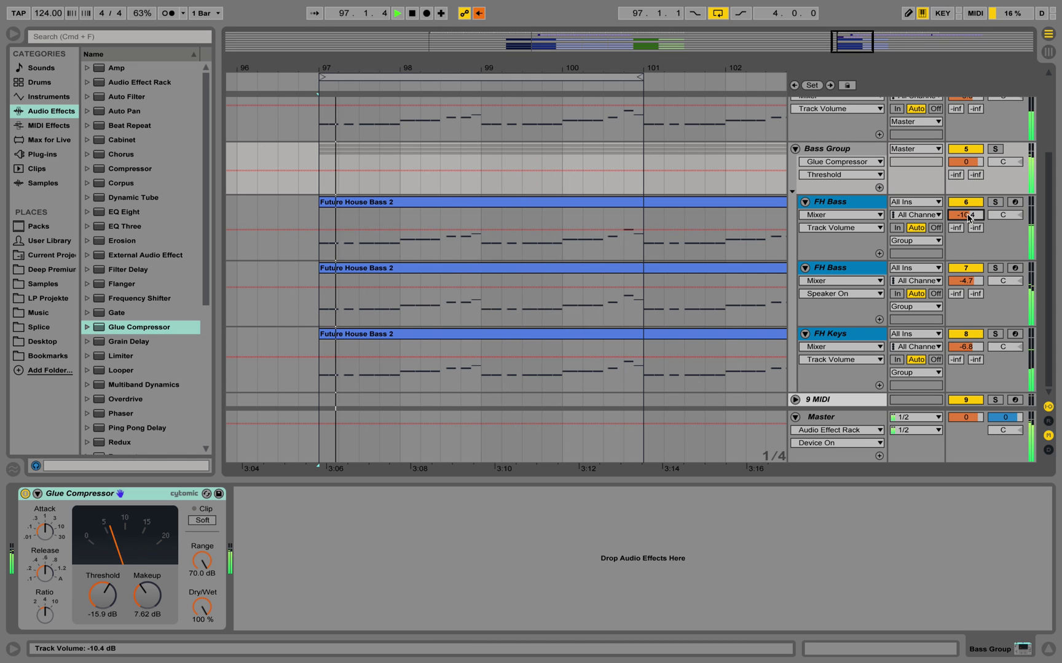
Step: Move the first FH Bass's low EQ band up to 104 Hz
left_click(847, 203)
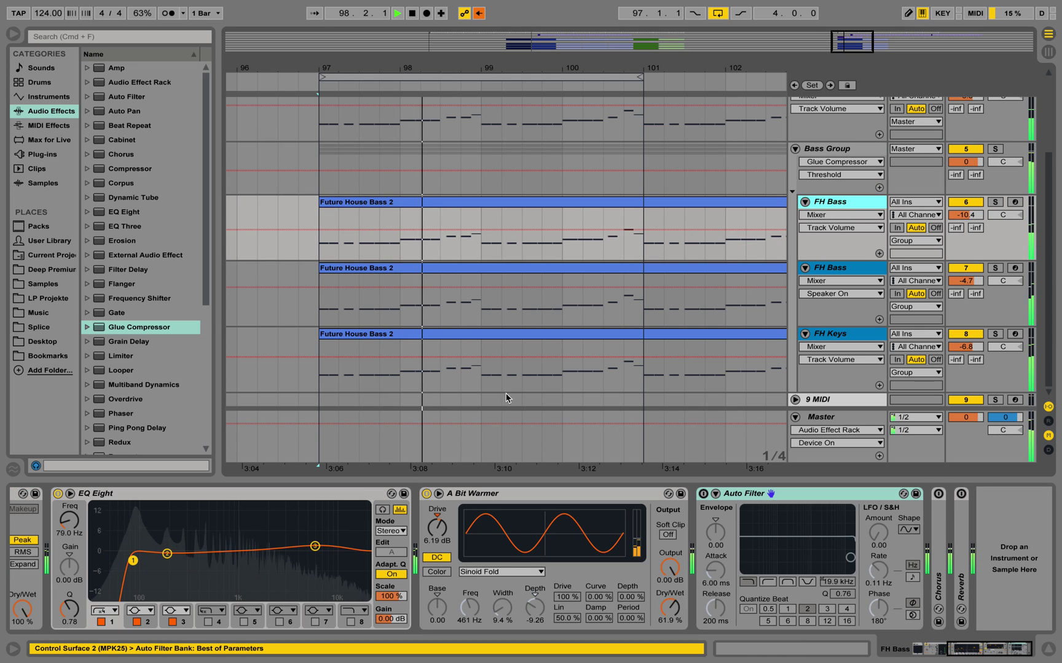
key("space")
left_click_drag(136, 559, 193, 566)
key("space")
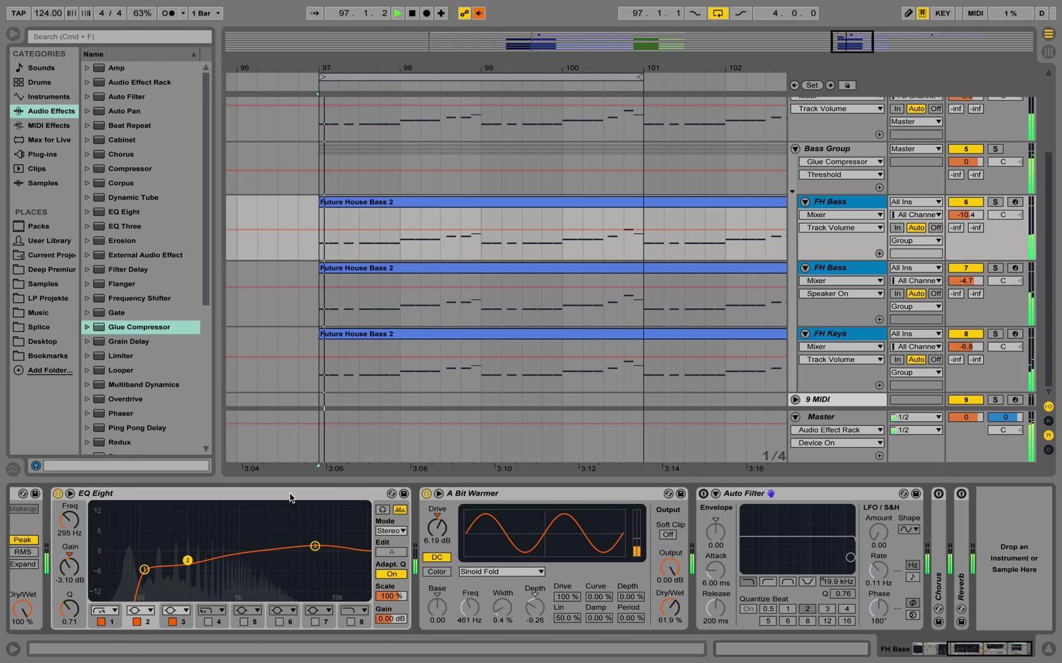
Step: Lower FH Keys to -9.1 dB and trim the Glue Compressor makeup to 6.98 dB
left_click(843, 154)
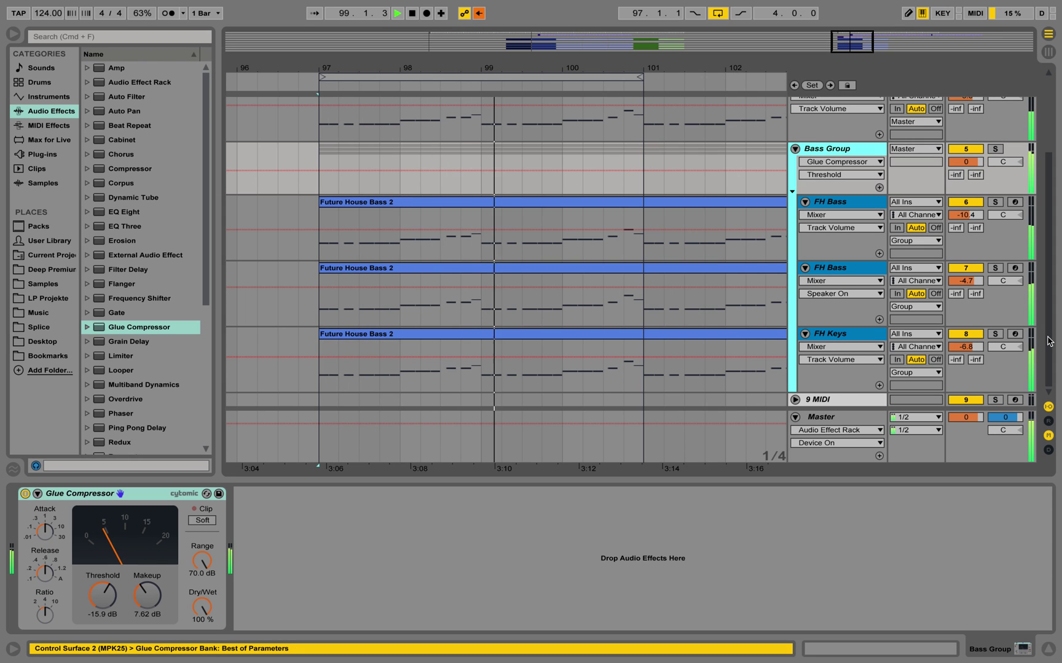
left_click_drag(965, 347, 965, 362)
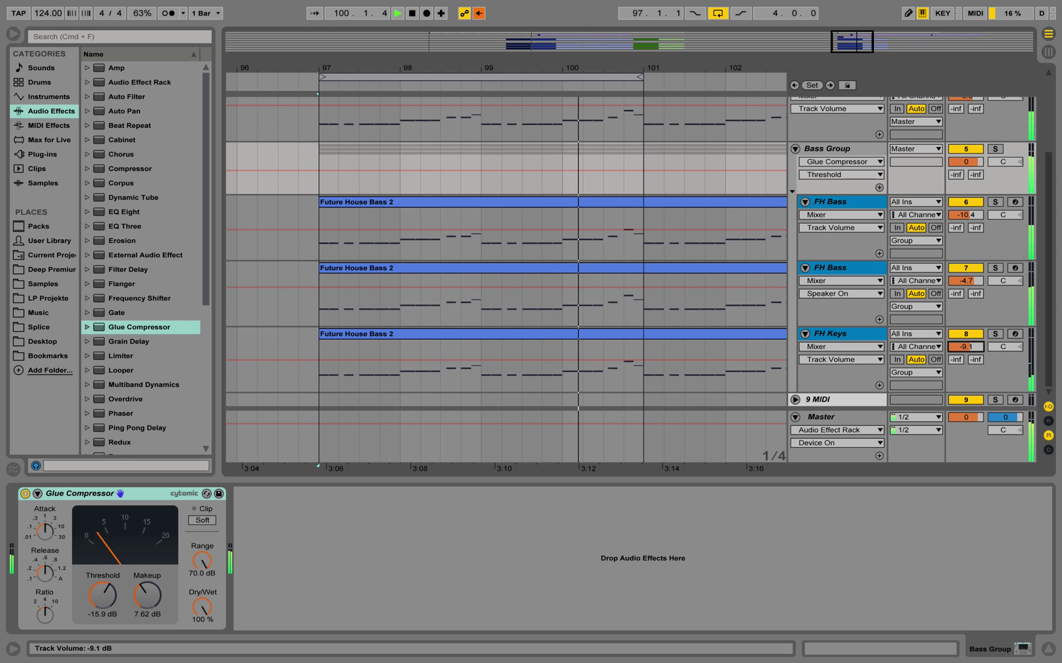
left_click_drag(147, 596, 147, 593)
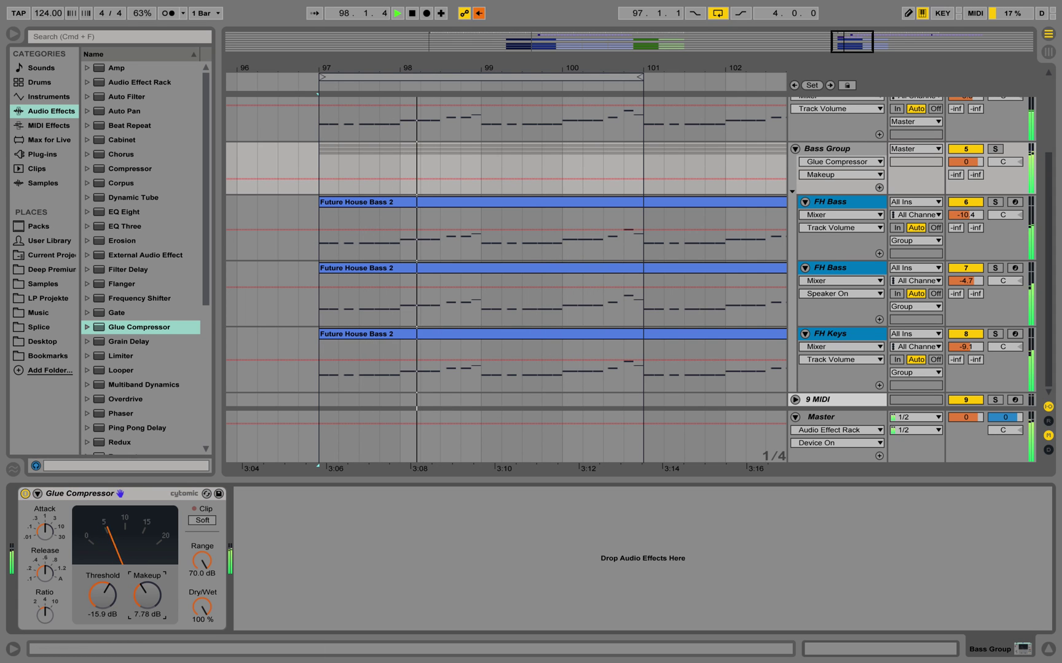
left_click_drag(147, 595, 147, 599)
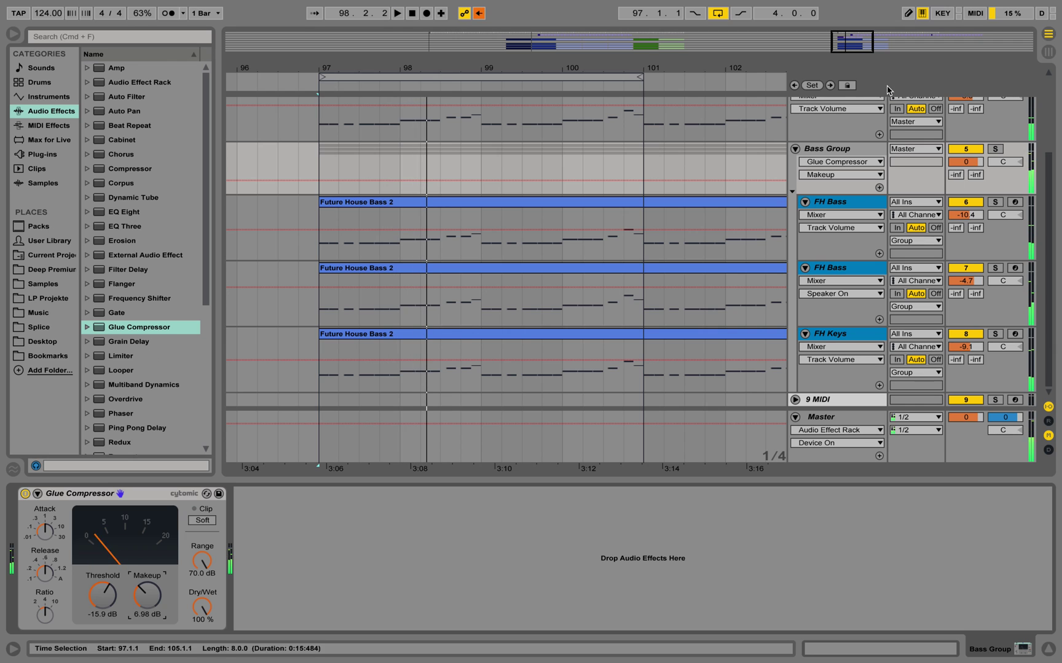
Step: Add a Reverb to the Bass Group chain with Dry/Wet at 0%
scroll(188, 309, "down", 1)
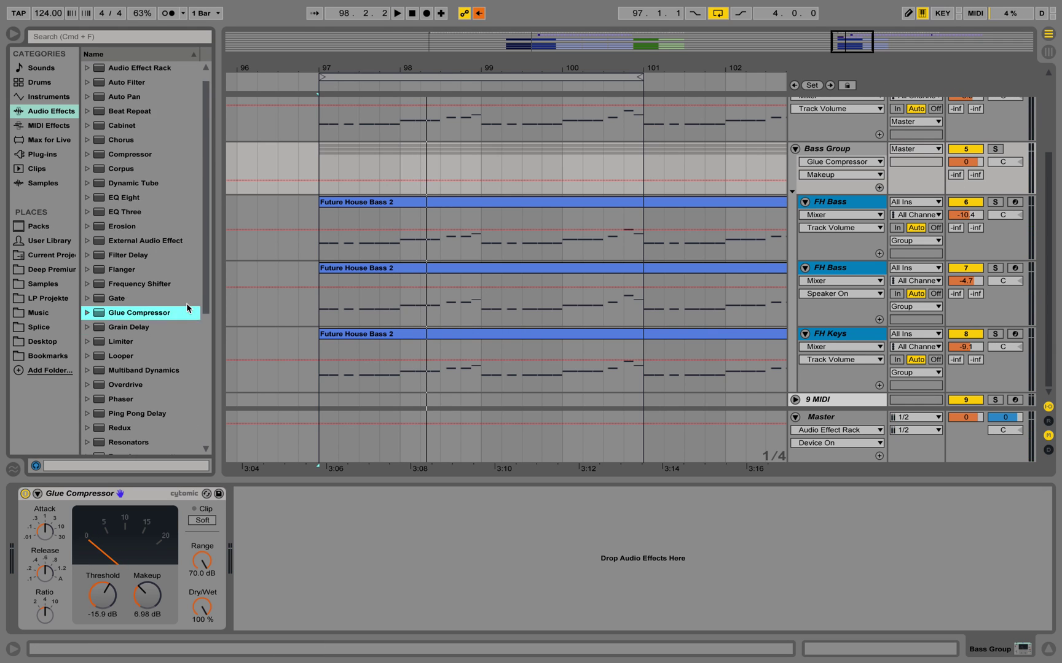
scroll(186, 310, "down", 5)
left_click(89, 285)
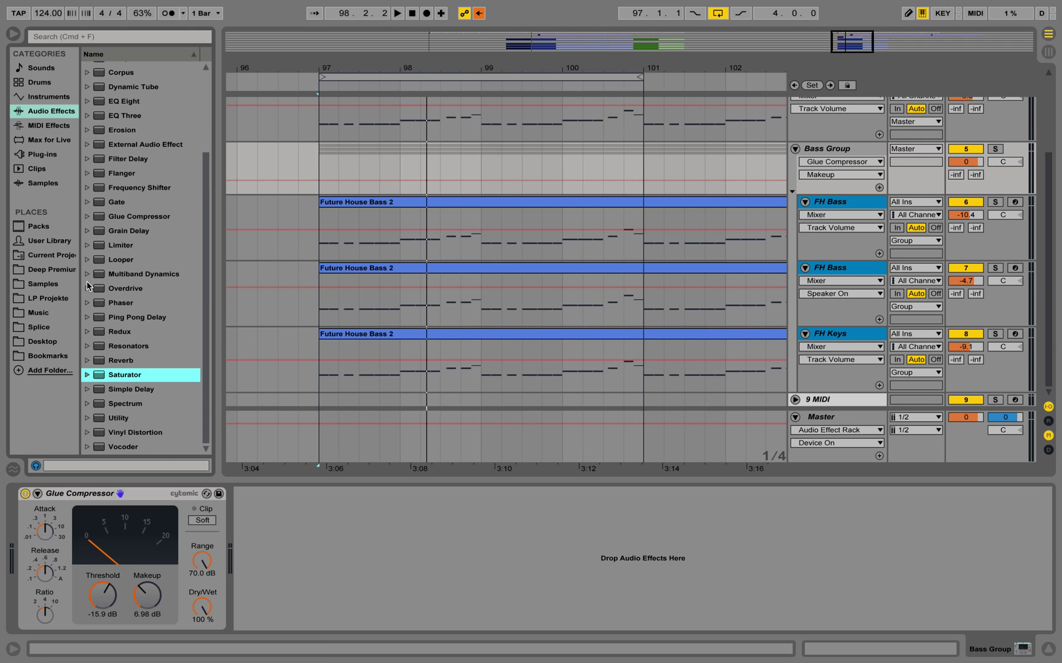
left_click_drag(121, 361, 311, 511)
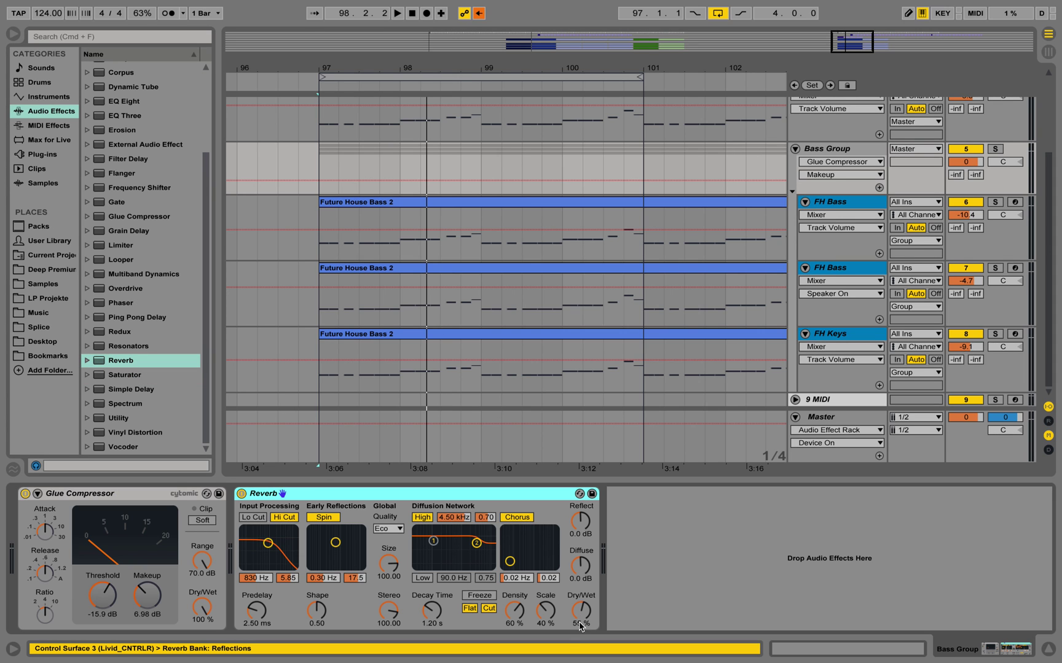
left_click_drag(580, 612, 581, 652)
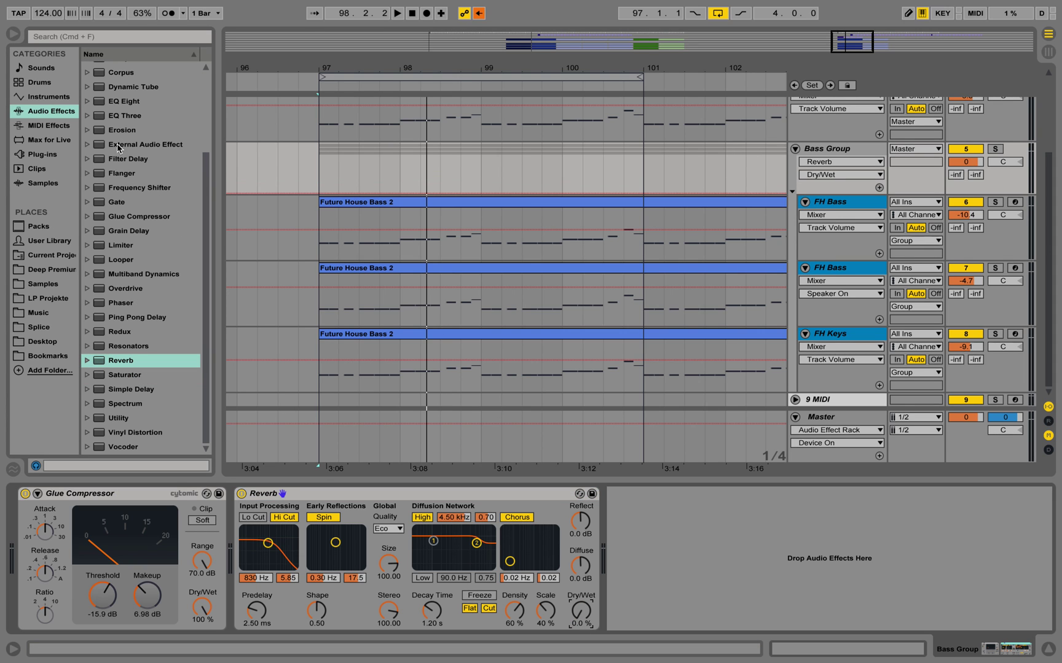
Step: Insert an Auto Filter before the Reverb and group both into an Audio Effect Rack
scroll(123, 117, "up", 4)
left_click_drag(128, 105, 308, 510)
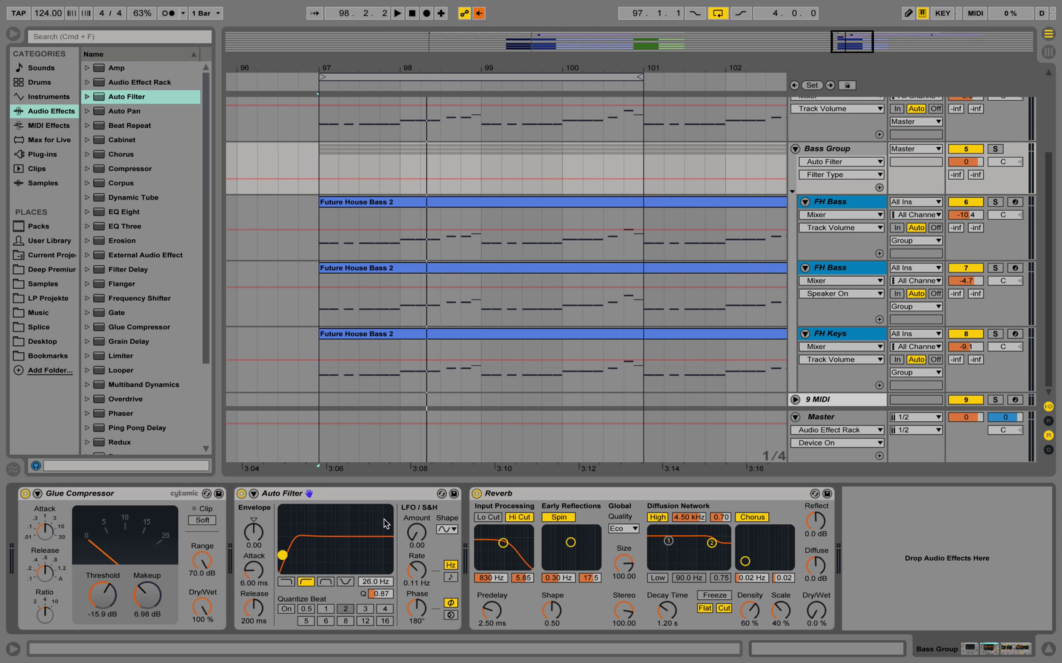
left_click(525, 496)
left_click(390, 492)
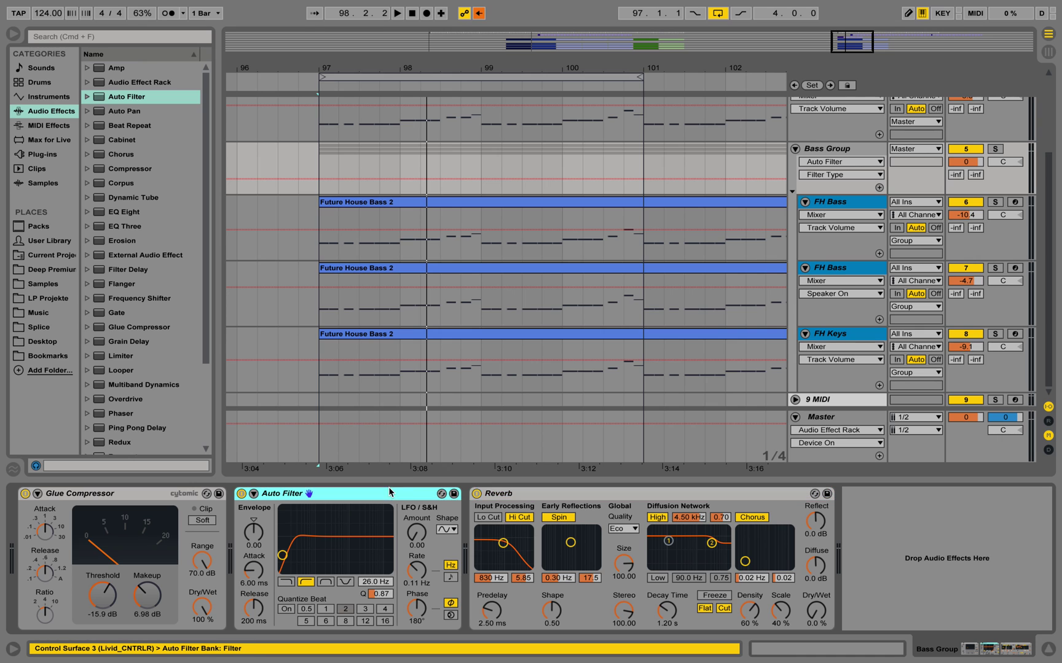
left_click(502, 493, "shift")
right_click(504, 493)
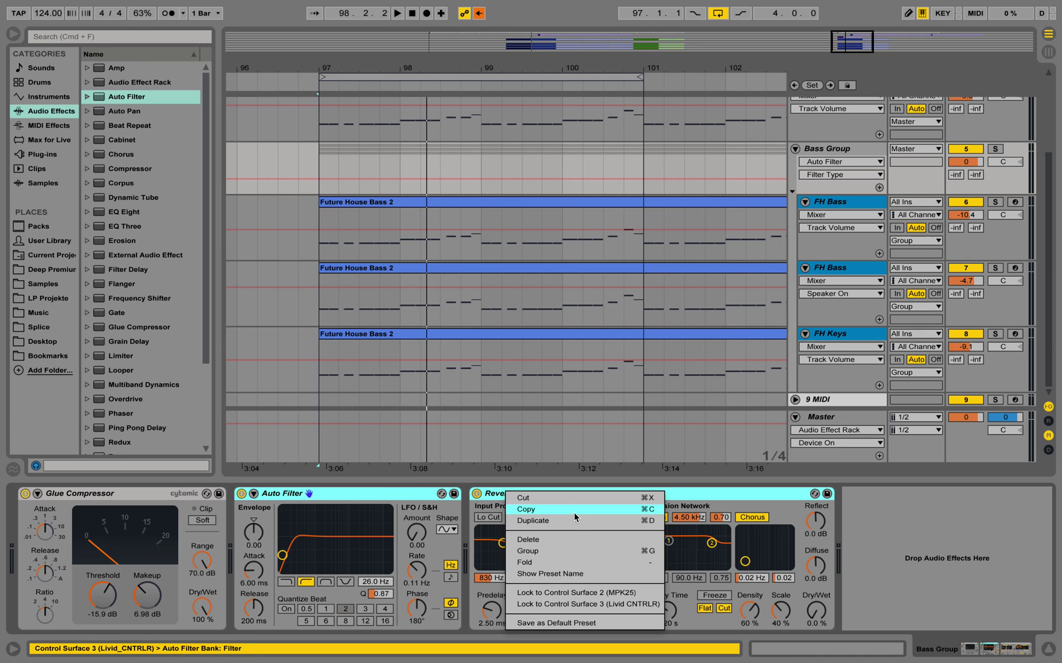
left_click(557, 547)
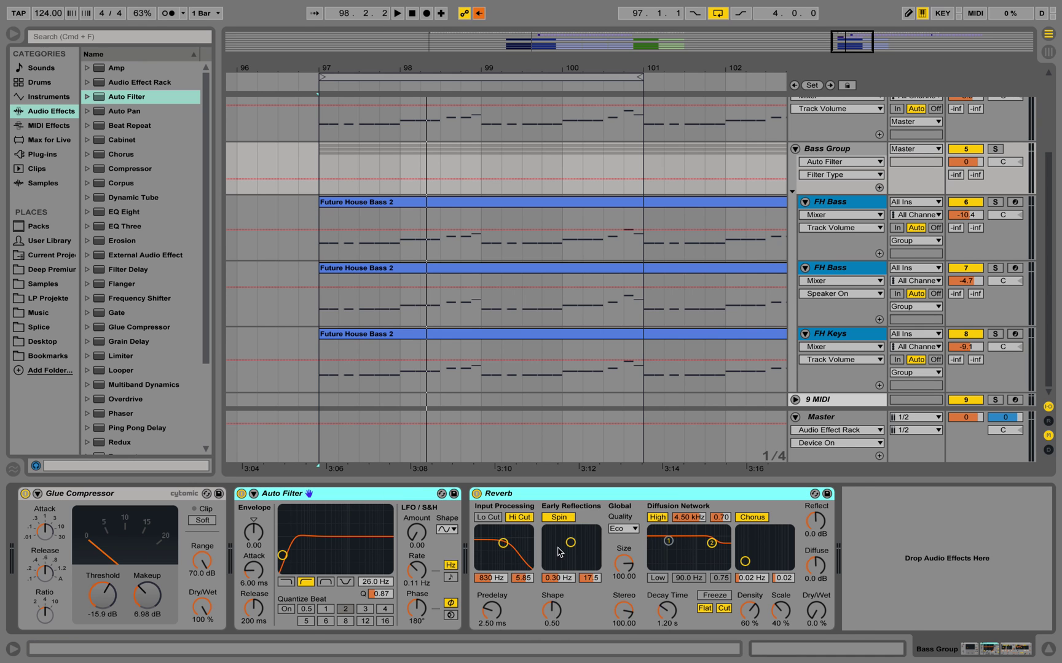
Step: Show the rack macros, set Auto Filter to lowpass, and map its cutoff to Macro 1
left_click(242, 509)
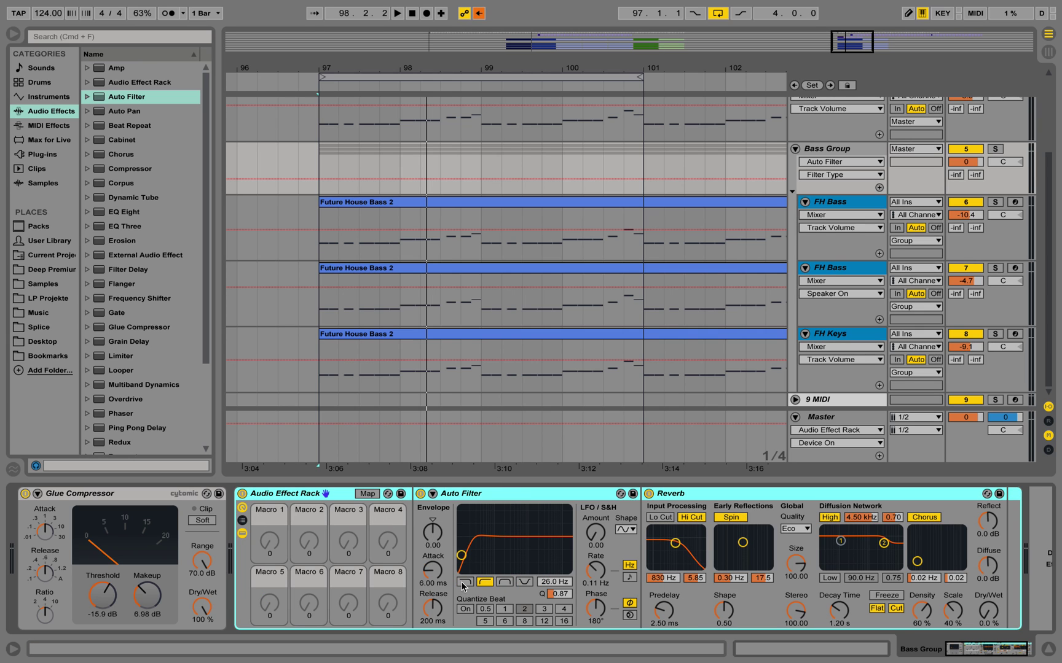
left_click(485, 583)
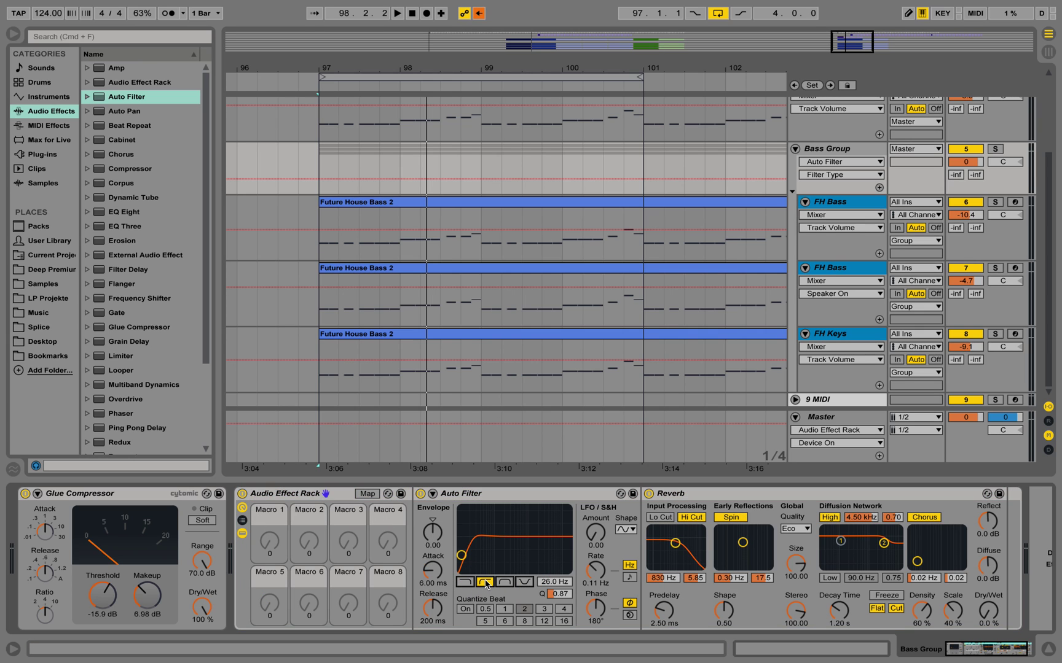
left_click(544, 586)
right_click(546, 585)
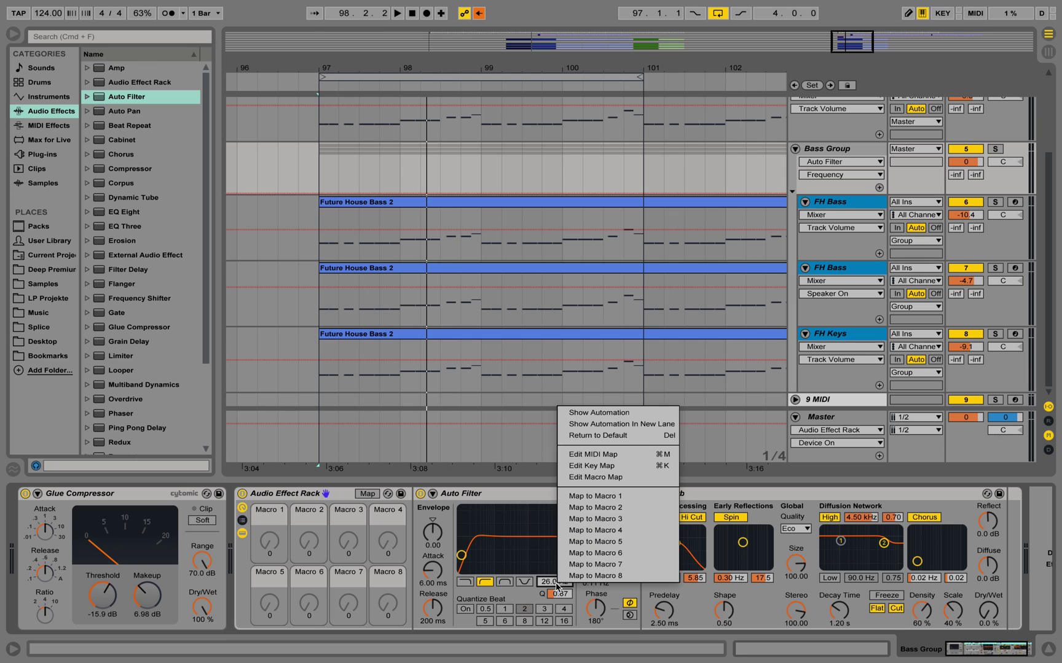
left_click(617, 497)
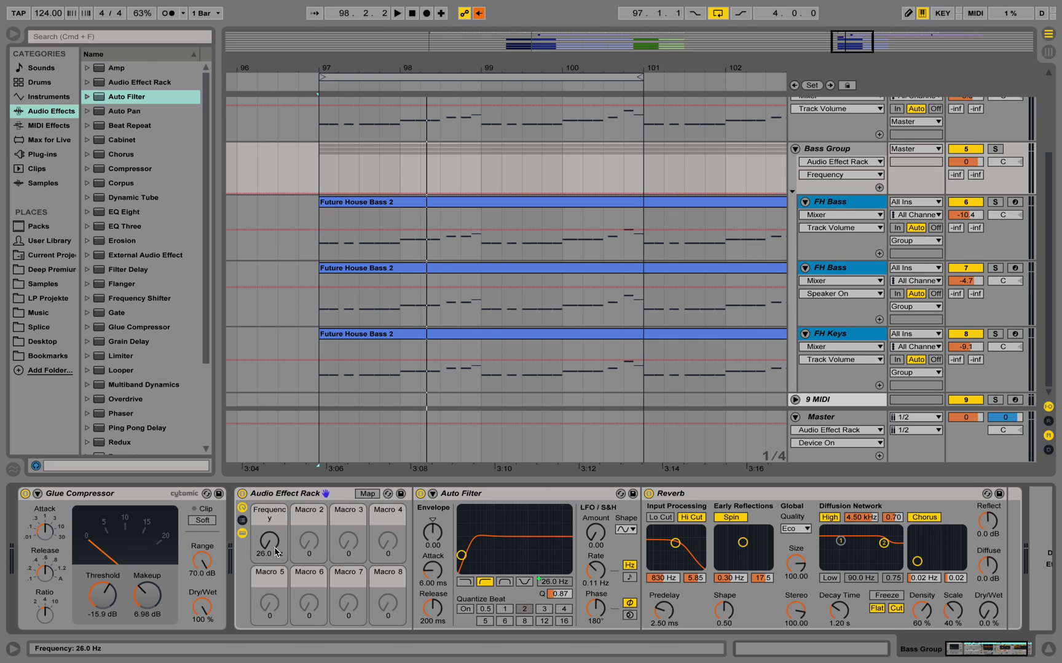
Step: Map the Reverb dry/wet to the same Macro 1
left_click(707, 529)
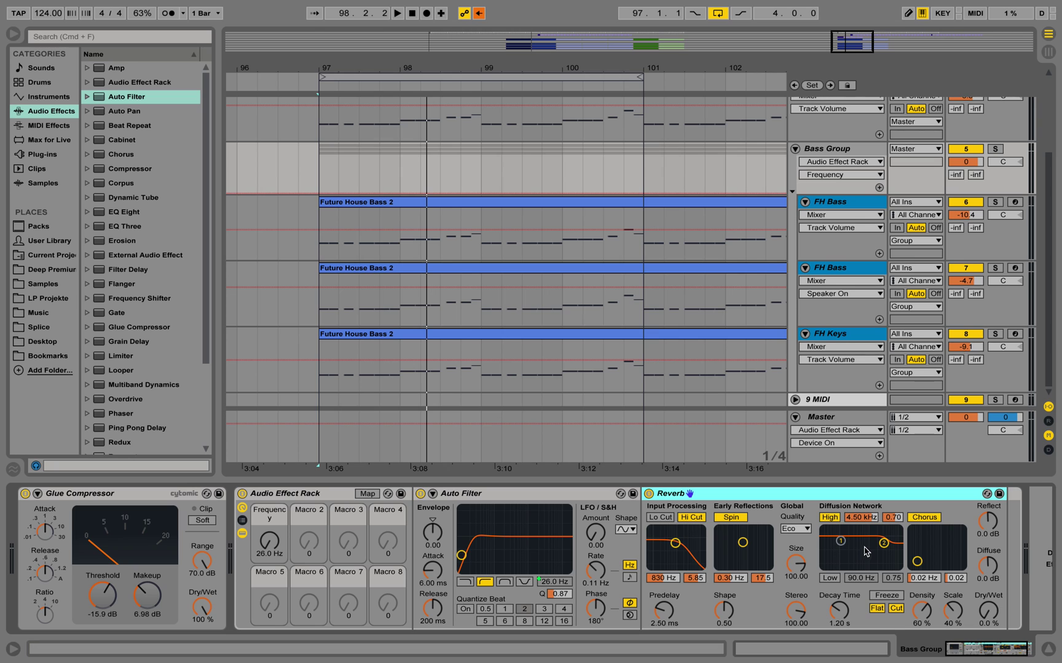
right_click(994, 616)
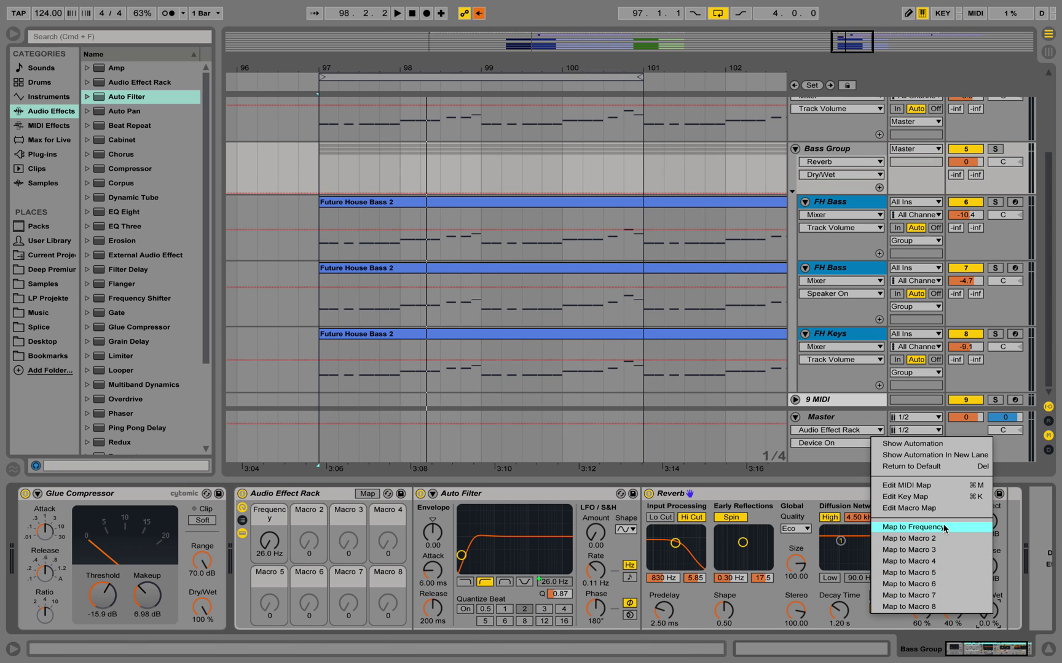
left_click(913, 527)
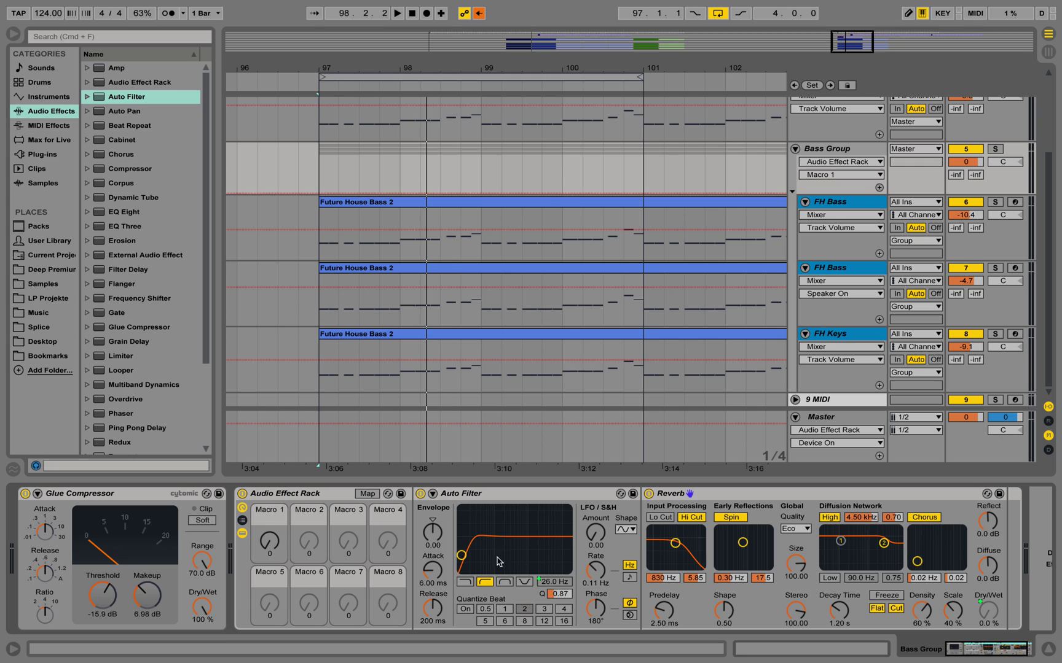
Step: Turn Macro 1 up to check the filter and reverb follow, return it to zero, and start playback
left_click_drag(270, 549, 271, 526)
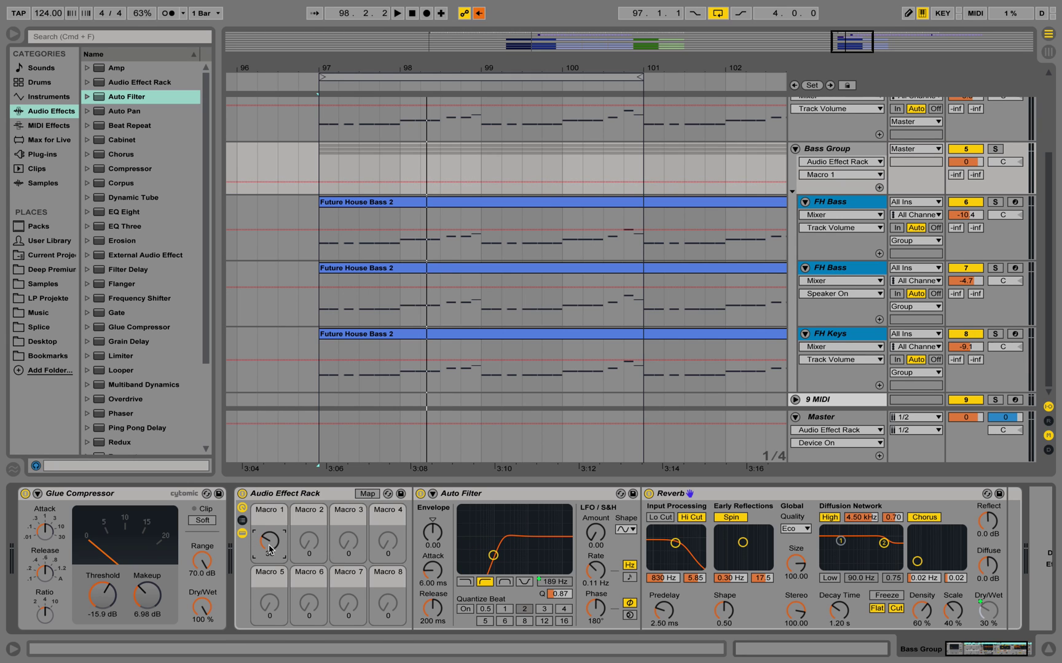
left_click(983, 605)
left_click_drag(271, 546, 275, 478)
key("space")
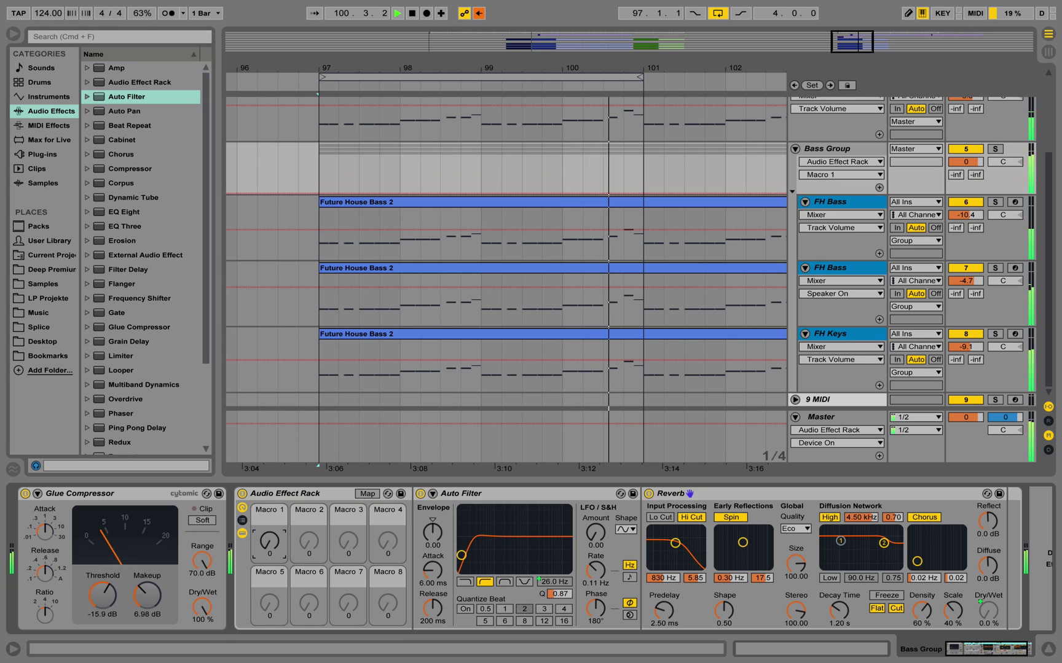
Step: Stop playback and scroll the arrangement up to view the bass tracks
key("space")
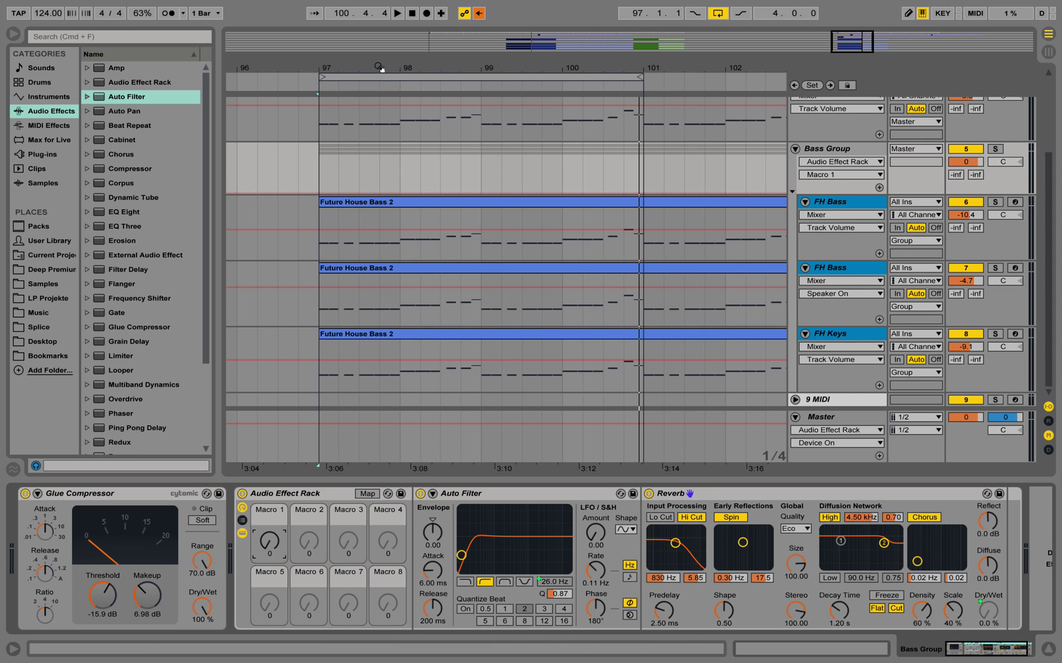
left_click_drag(387, 71, 387, 75)
scroll(814, 161, "up", 2)
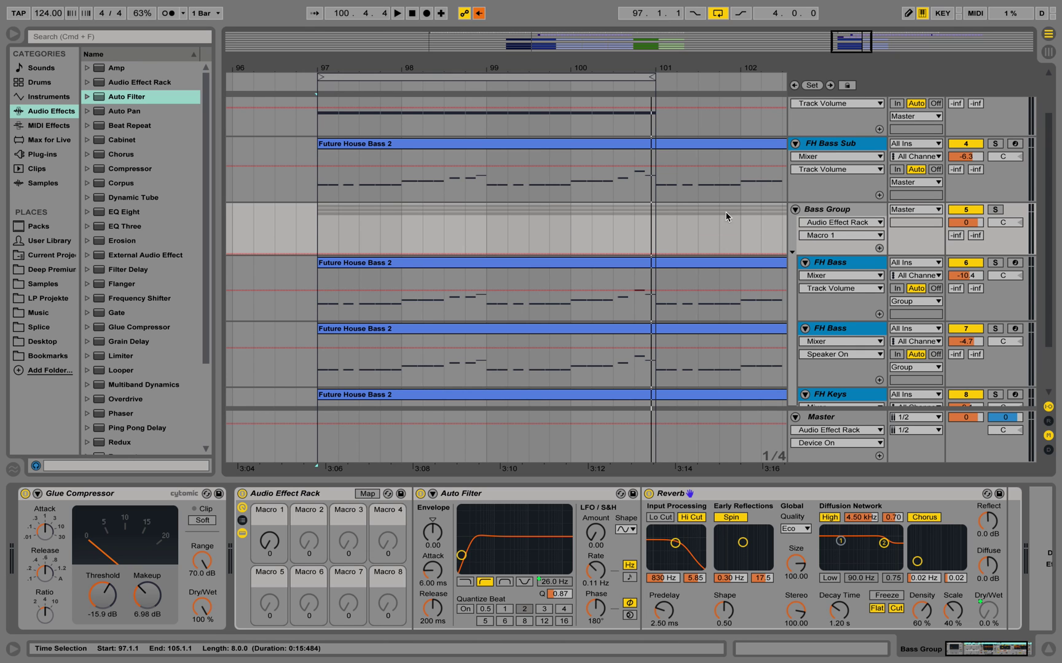
scroll(726, 212, "down", 2)
scroll(726, 213, "up", 2)
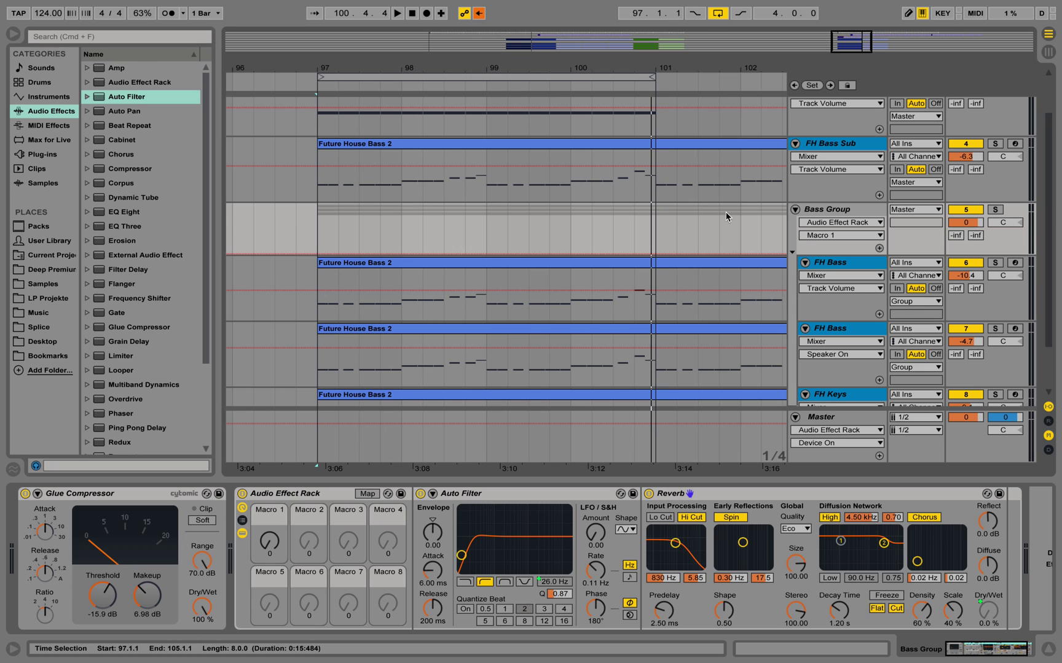